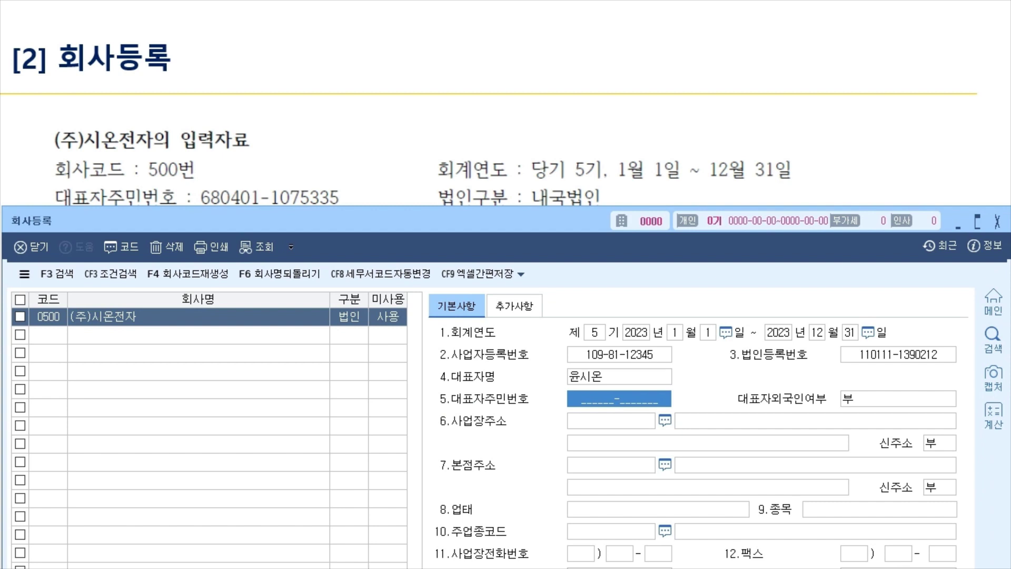
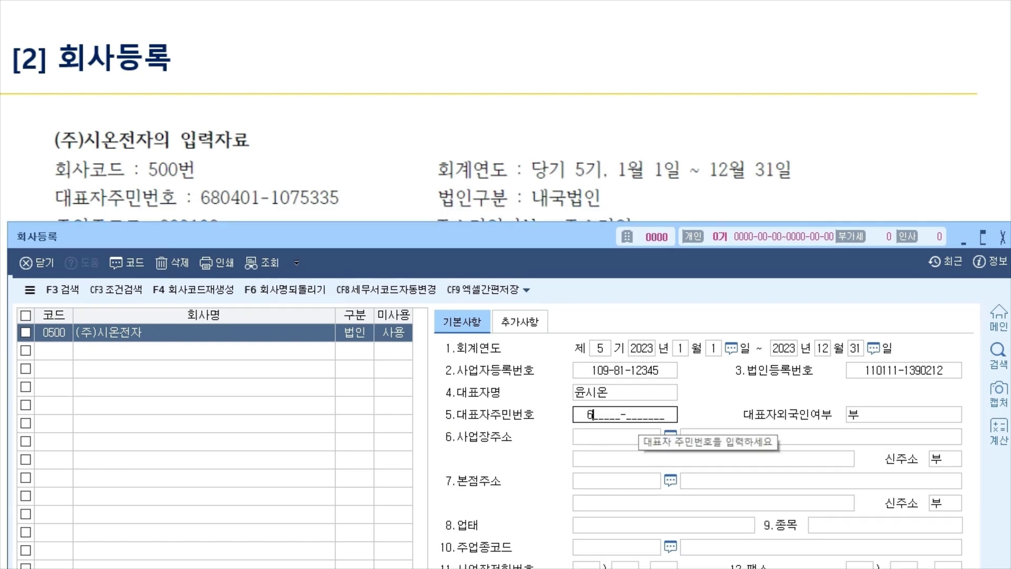
Enter the representative's resident registration number and keep 대표자외국인여부 at 부.
{"action": "key", "text": "Return"}
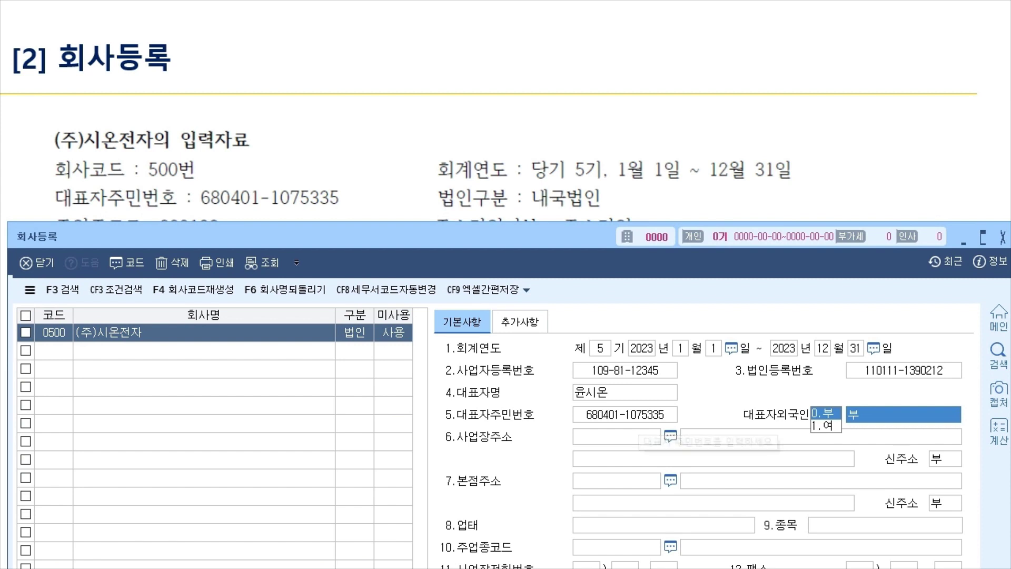
{"action": "key", "text": "Return"}
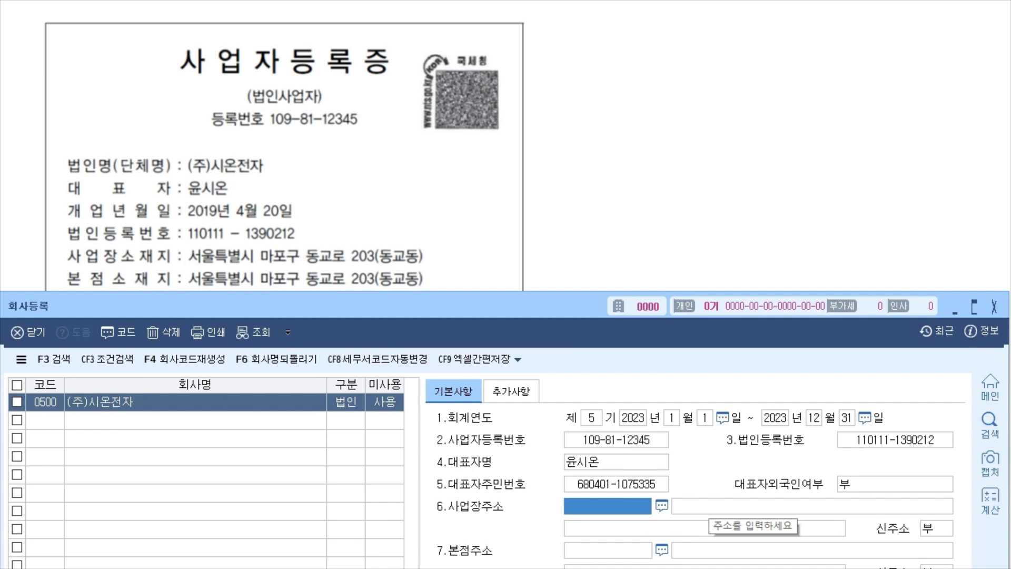
Look up the business address by postcode so both addresses and tax office 105 마포 fill in.
{"action": "key", "text": "F2"}
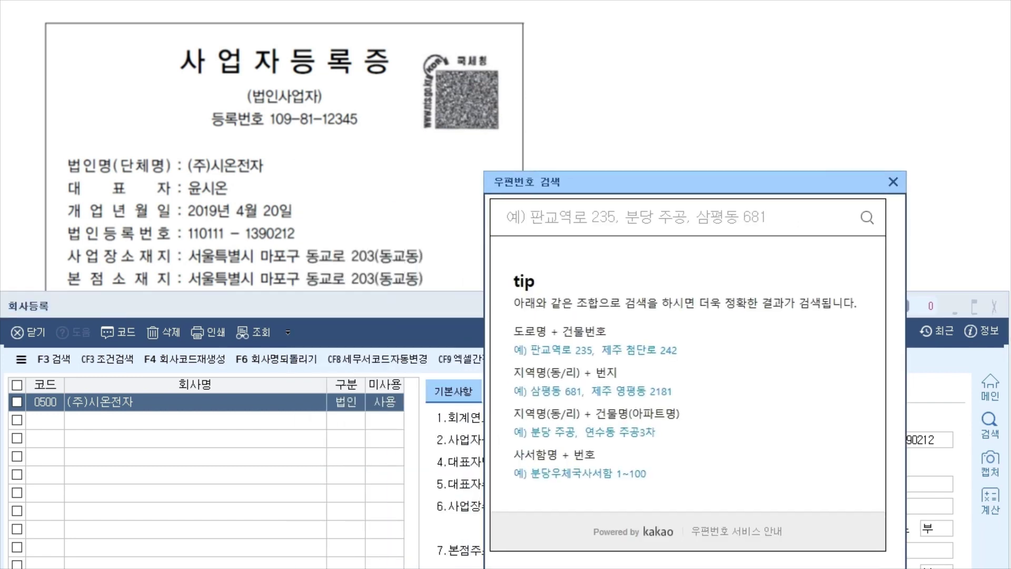
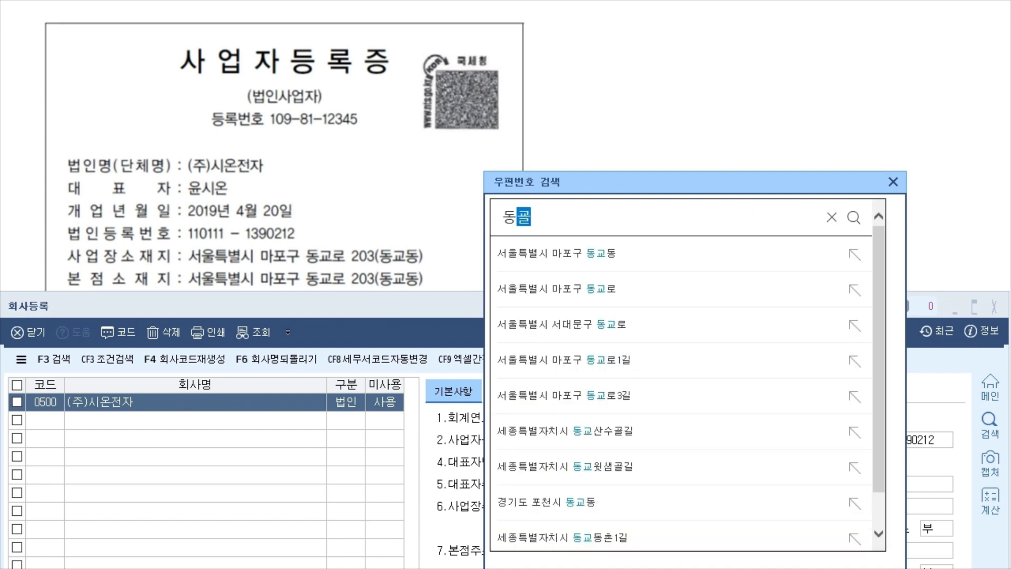
{"action": "key", "text": "Return"}
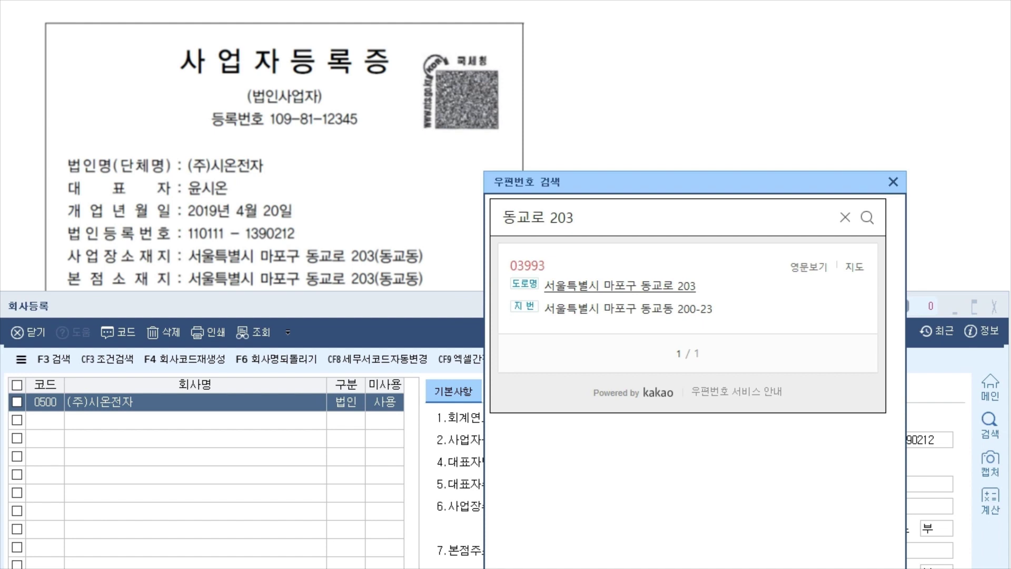
{"action": "left_click", "coordinate": [620, 286]}
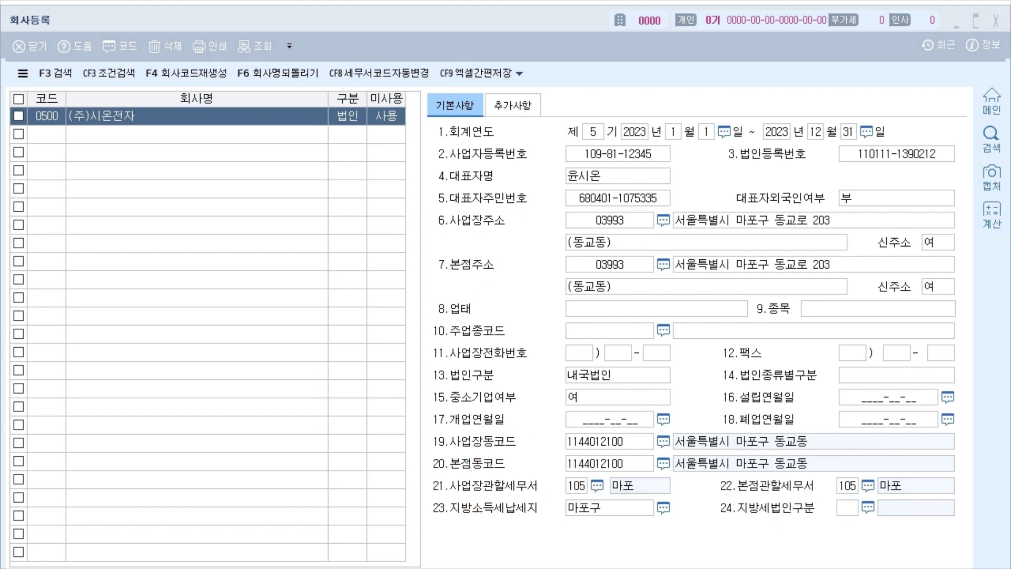
{"action": "left_click", "coordinate": [706, 242]}
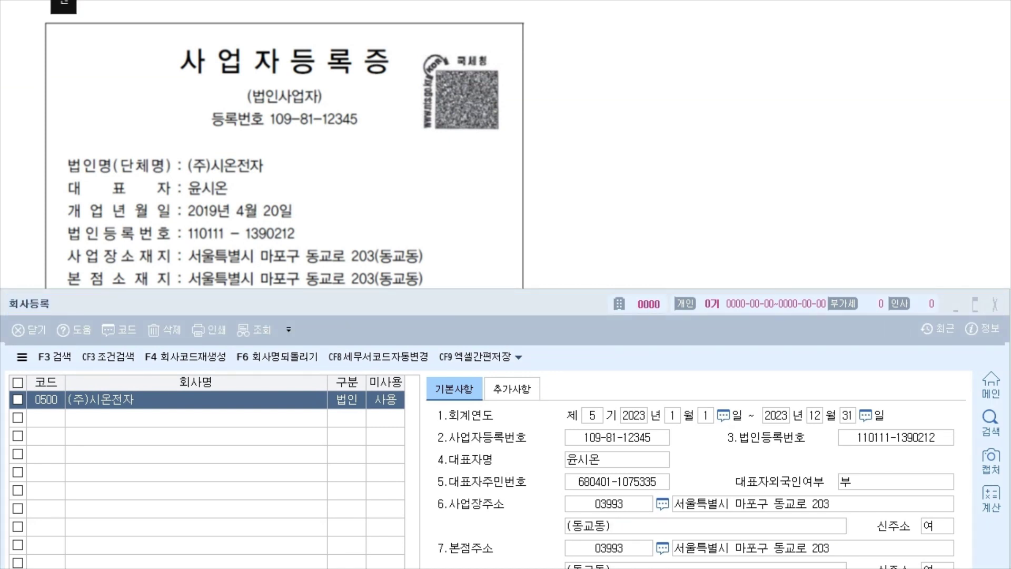
{"action": "left_click_drag", "start_coordinate": [424, 255], "coordinate": [416, 292]}
{"action": "mouse_move", "coordinate": [565, 113]}
{"action": "left_mouse_down"}
{"action": "mouse_move", "coordinate": [572, 143]}
{"action": "mouse_move", "coordinate": [579, 112]}
{"action": "left_mouse_up"}
{"action": "mouse_move", "coordinate": [583, 141]}
{"action": "left_mouse_down"}
{"action": "mouse_move", "coordinate": [599, 138]}
{"action": "mouse_move", "coordinate": [600, 122]}
{"action": "left_mouse_up"}
{"action": "left_click_drag", "start_coordinate": [595, 117], "coordinate": [627, 110]}
{"action": "mouse_move", "coordinate": [611, 114]}
{"action": "left_mouse_down"}
{"action": "mouse_move", "coordinate": [607, 141]}
{"action": "mouse_move", "coordinate": [627, 171]}
{"action": "left_mouse_up"}
{"action": "left_click_drag", "start_coordinate": [440, 239], "coordinate": [447, 253]}
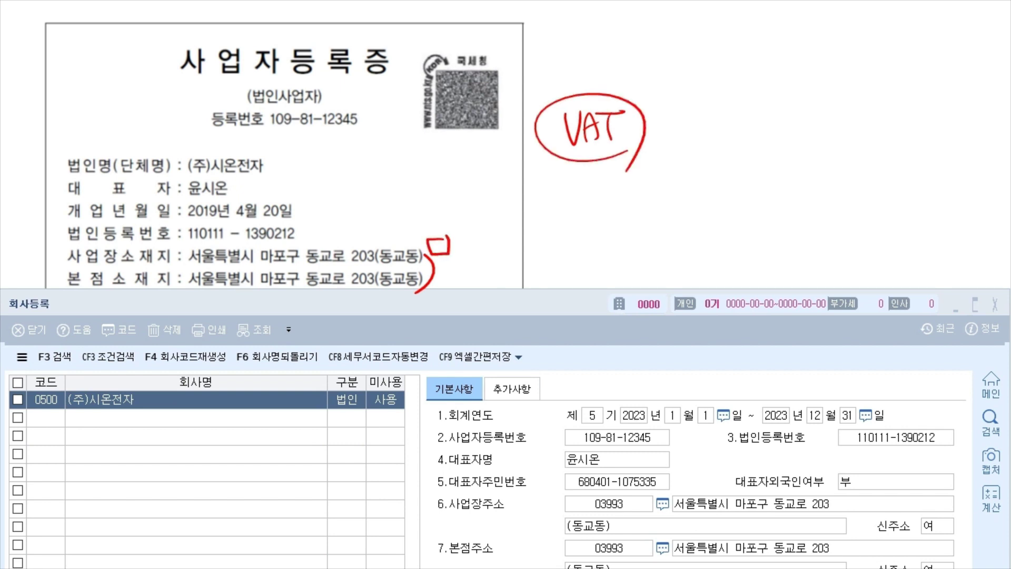
{"action": "mouse_move", "coordinate": [748, 205]}
{"action": "left_mouse_down"}
{"action": "mouse_move", "coordinate": [763, 221]}
{"action": "mouse_move", "coordinate": [800, 226]}
{"action": "left_mouse_up"}
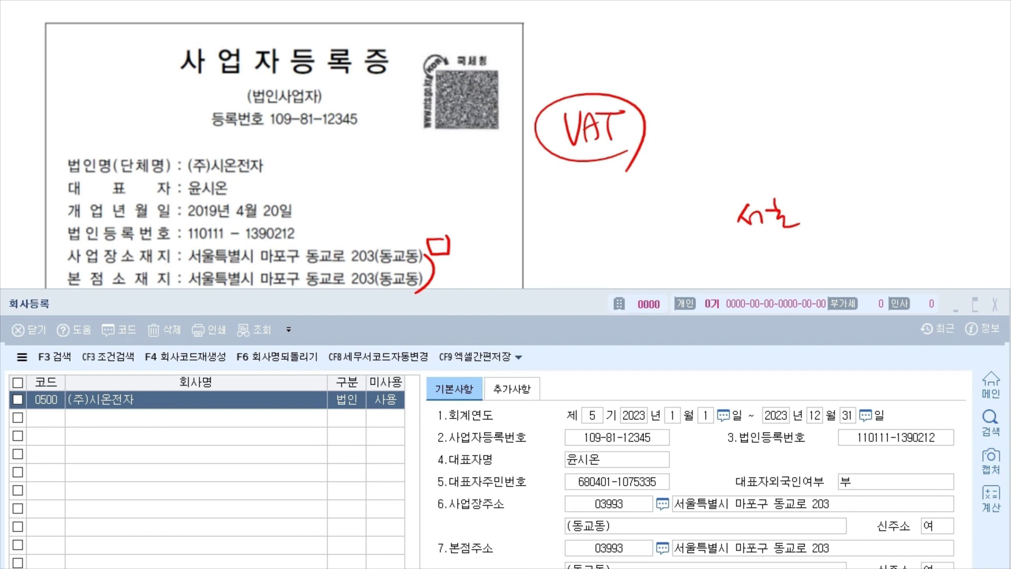
{"action": "left_click_drag", "start_coordinate": [103, 290], "coordinate": [104, 298]}
{"action": "left_click_drag", "start_coordinate": [189, 289], "coordinate": [383, 292]}
{"action": "mouse_move", "coordinate": [103, 263]}
{"action": "left_mouse_down"}
{"action": "mouse_move", "coordinate": [66, 269]}
{"action": "mouse_move", "coordinate": [105, 247]}
{"action": "left_mouse_up"}
{"action": "left_click_drag", "start_coordinate": [198, 269], "coordinate": [353, 281]}
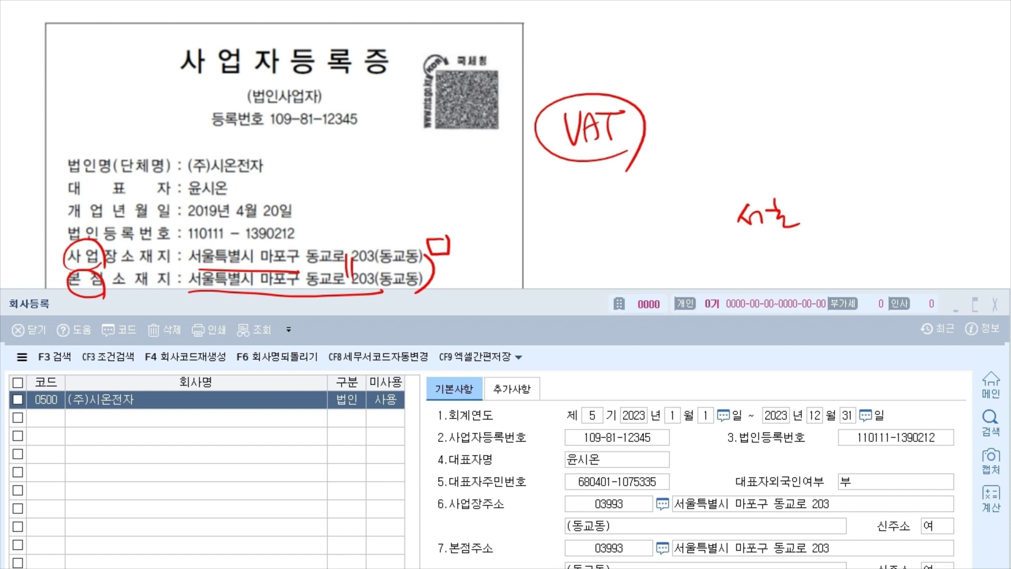
{"action": "key", "text": "Escape"}
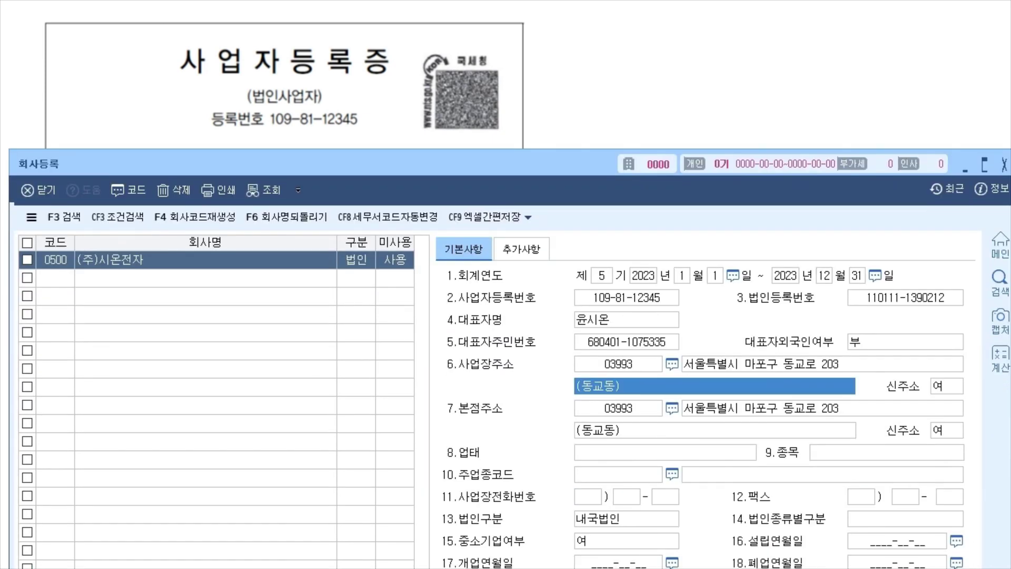
Enter business type 제조업, item 컴퓨터모니터, and main industry code 300103.
{"action": "left_click", "coordinate": [665, 452]}
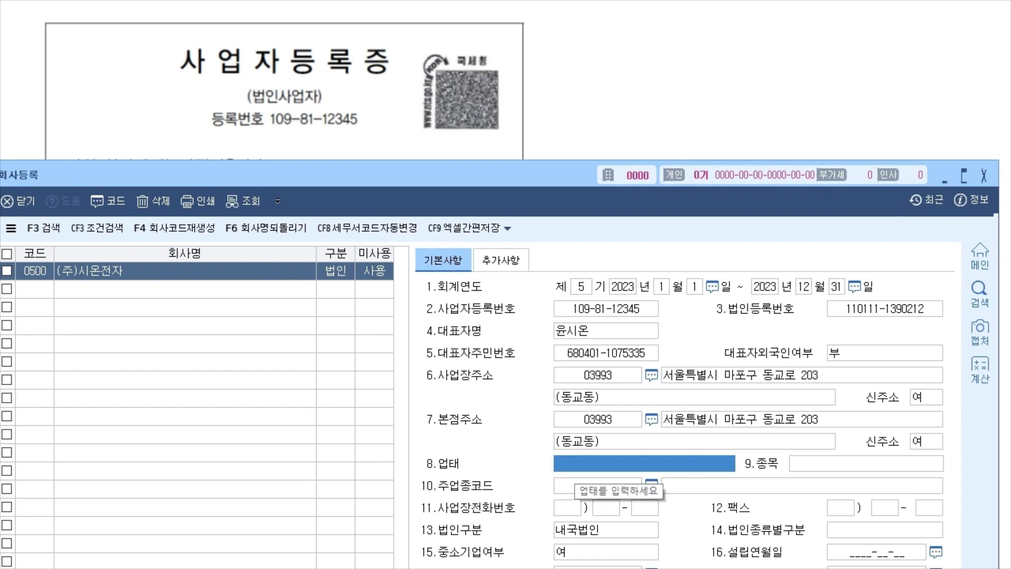
{"action": "type", "text": "제조업"}
{"action": "key", "text": "Return"}
{"action": "type", "text": "컴퓨터모니터"}
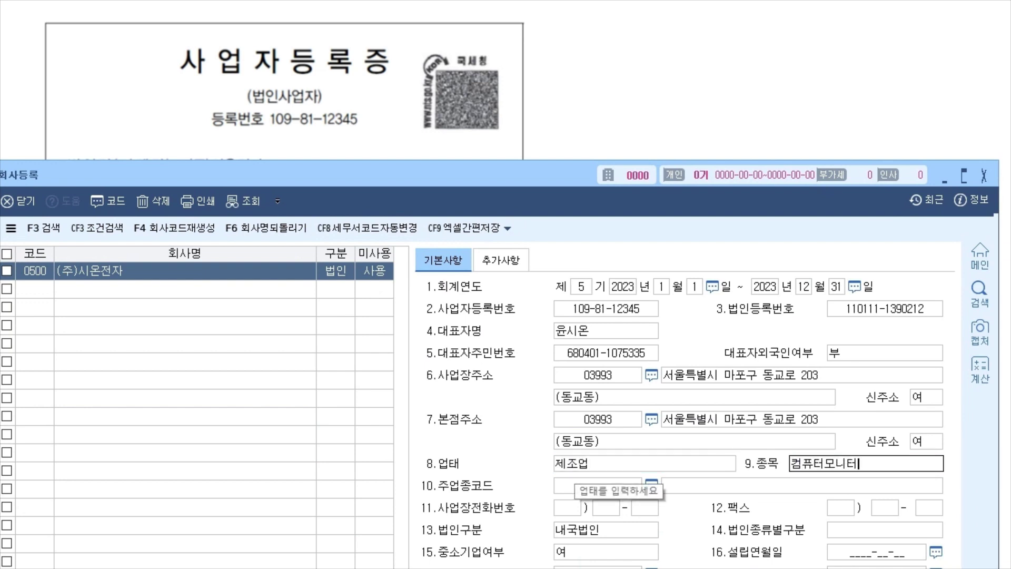
{"action": "key", "text": "Return"}
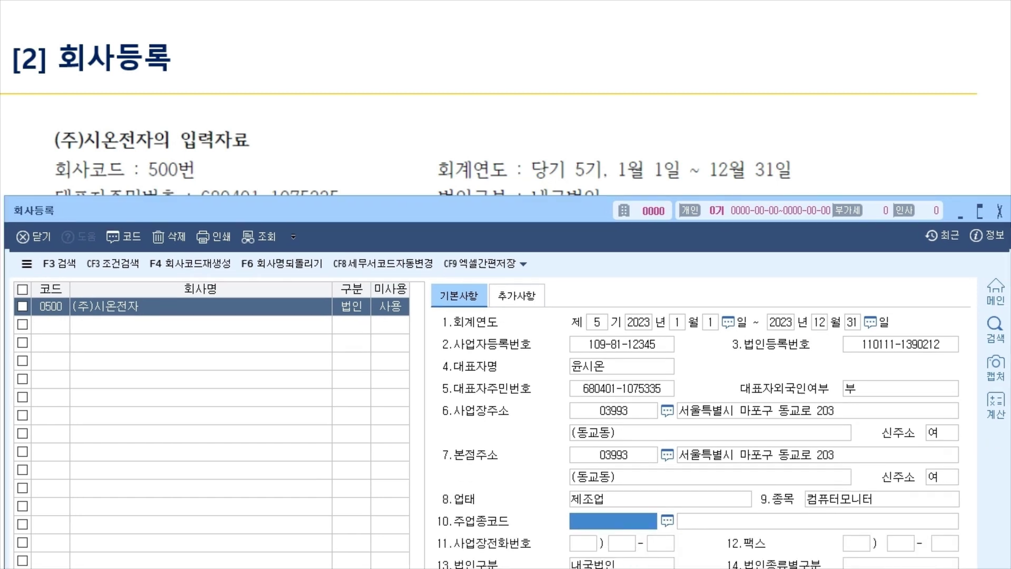
{"action": "type", "text": "300103"}
{"action": "key", "text": "Return"}
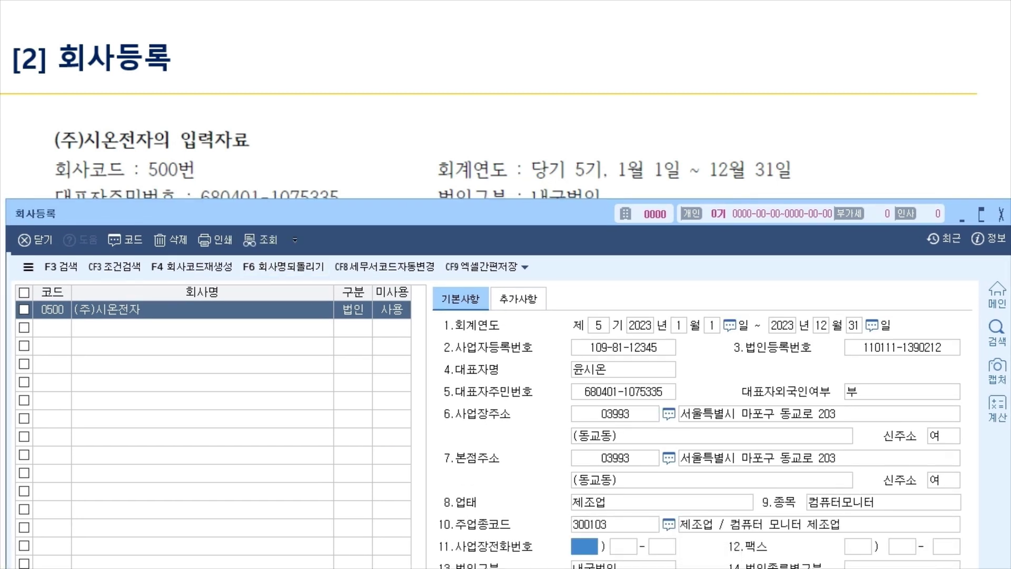
{"action": "left_click", "coordinate": [819, 524]}
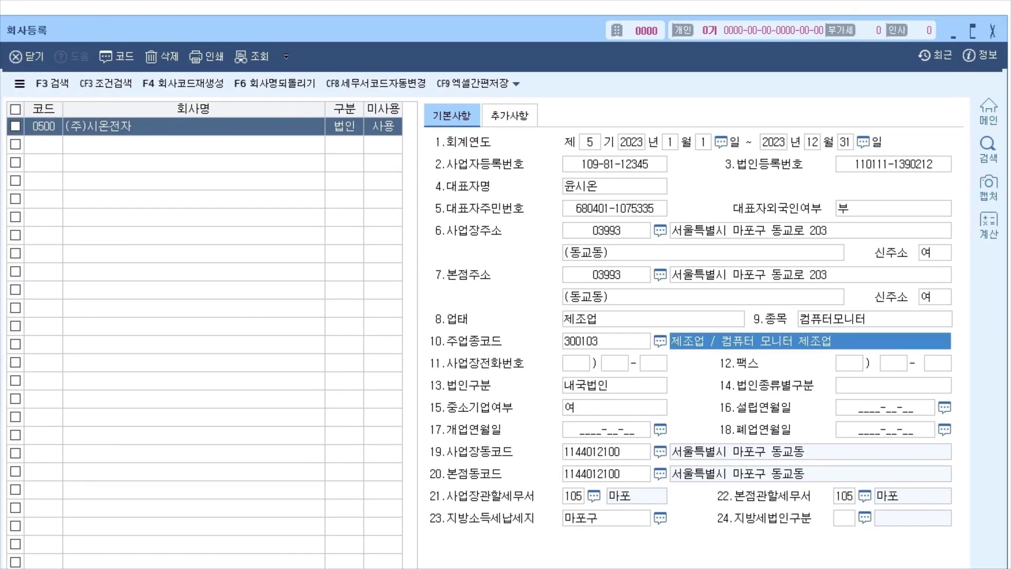
Classify the company as 5.중소기업 (small business 여) with founding and opening dates 2019-04-20.
{"action": "left_click", "coordinate": [576, 363]}
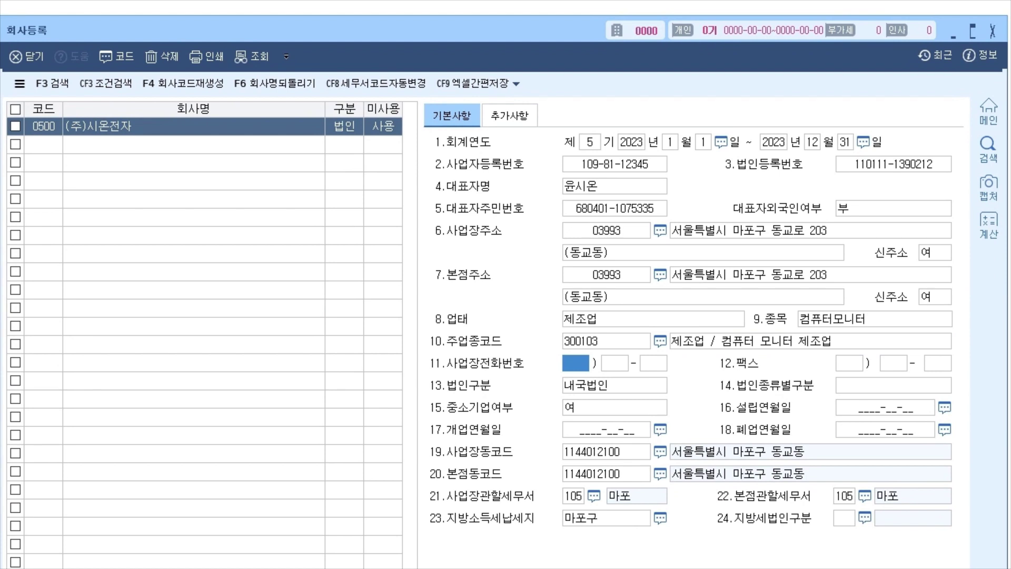
{"action": "left_click", "coordinate": [893, 385]}
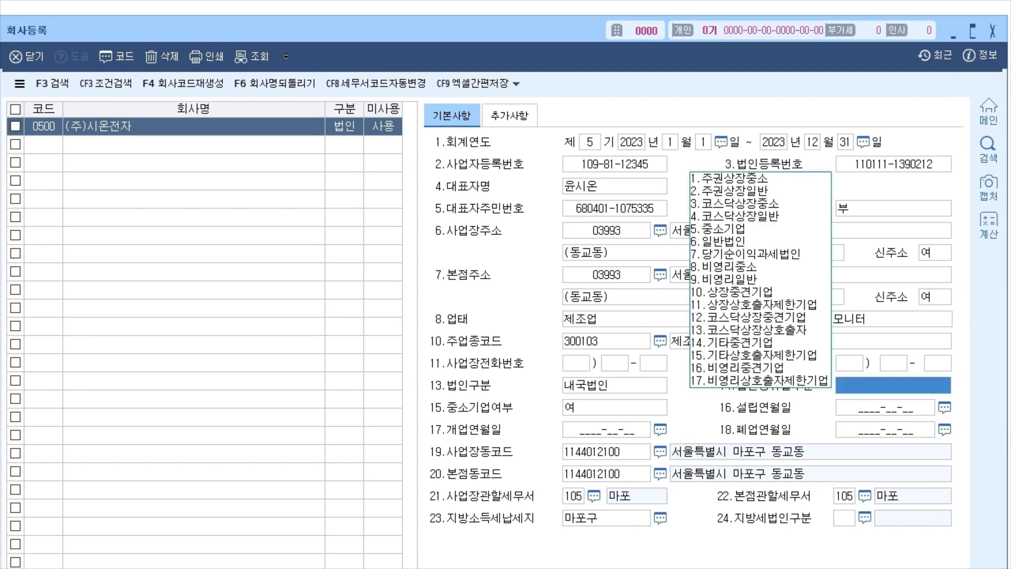
{"action": "key", "text": "5"}
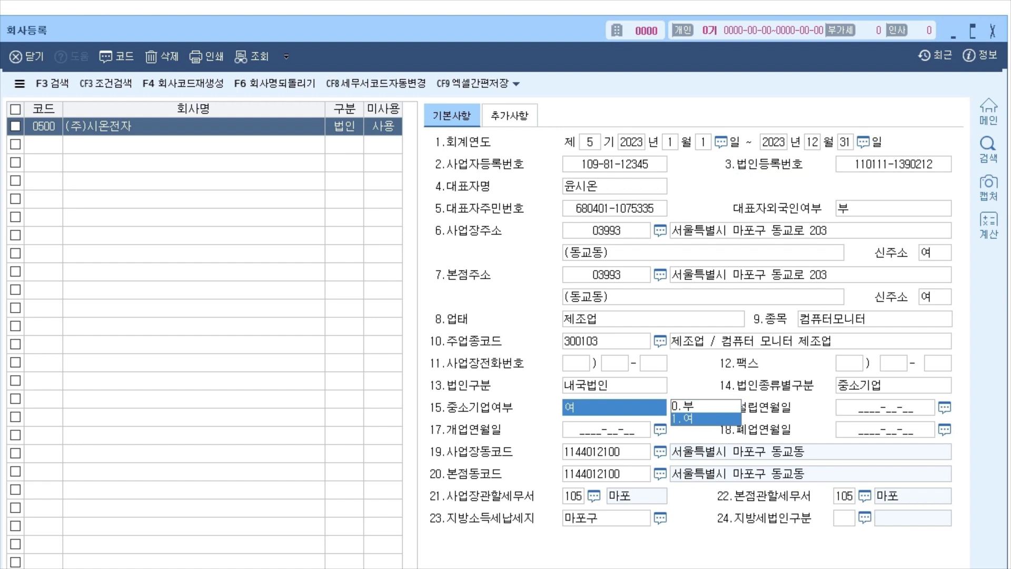
{"action": "key", "text": "Return"}
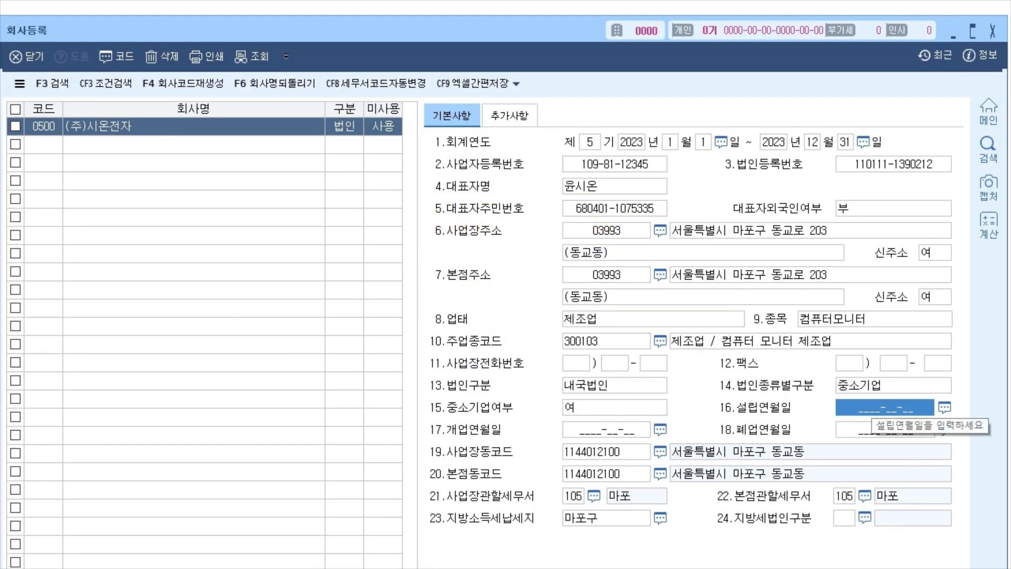
{"action": "type", "text": "2019-04-20"}
{"action": "key", "text": "Return"}
{"action": "type", "text": "2019-0"}
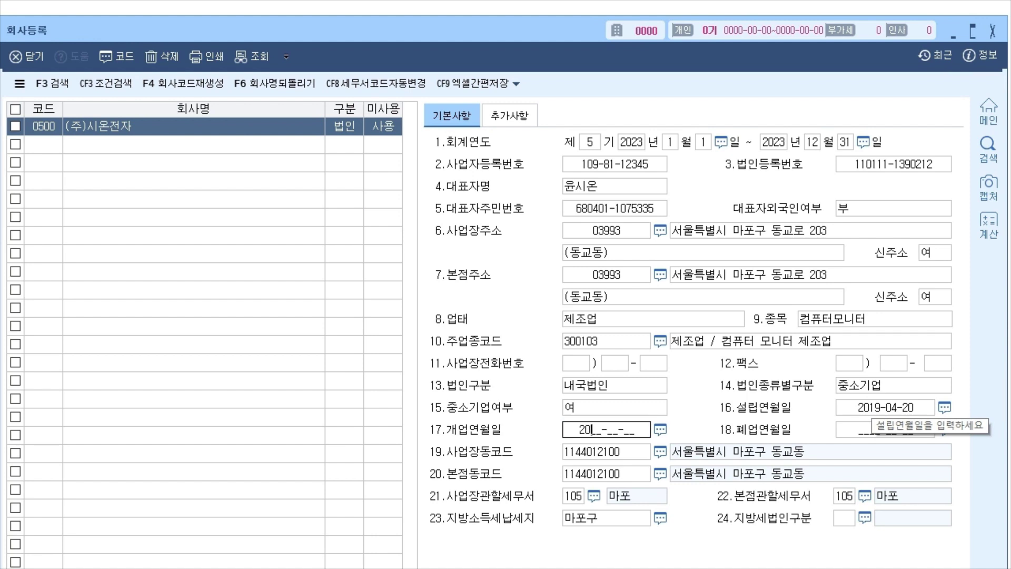
{"action": "type", "text": "4-20"}
{"action": "key", "text": "Return"}
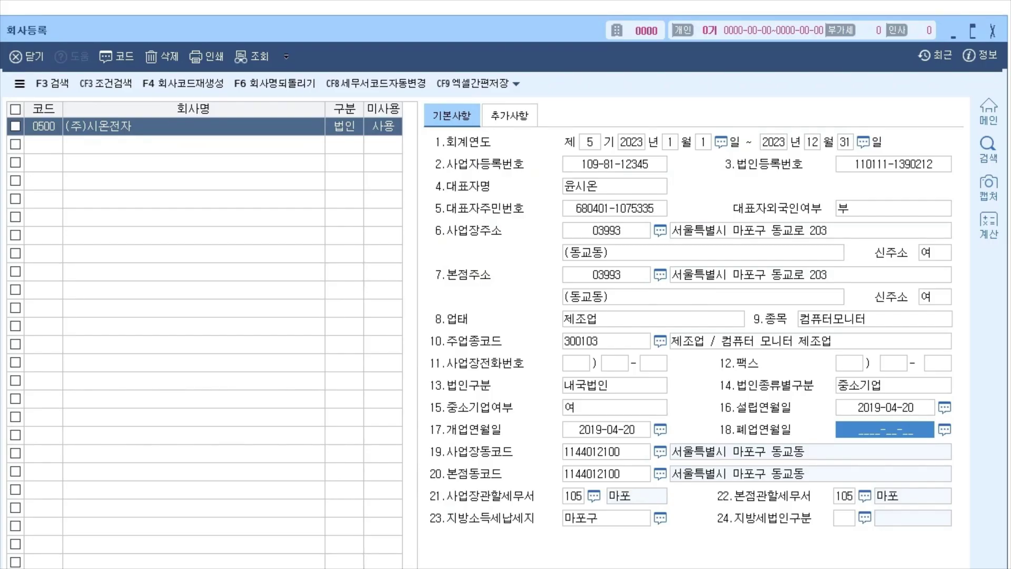
{"action": "left_click", "coordinate": [509, 115]}
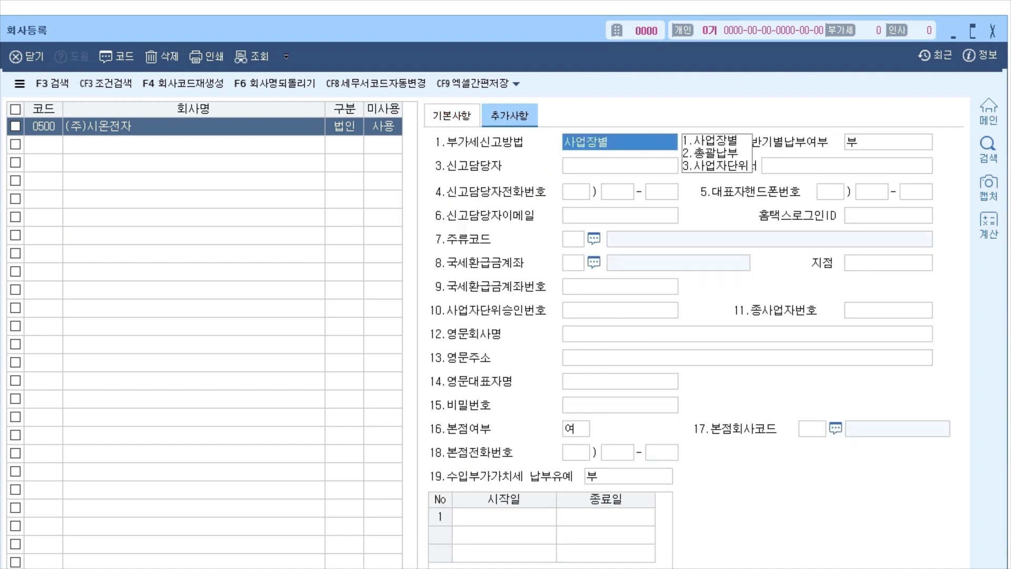
{"action": "left_click", "coordinate": [620, 215]}
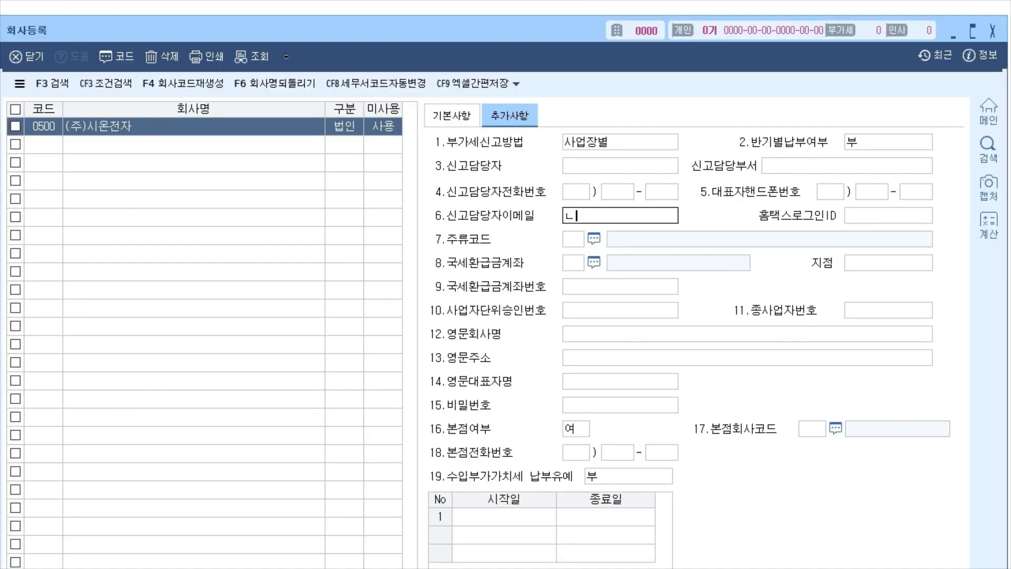
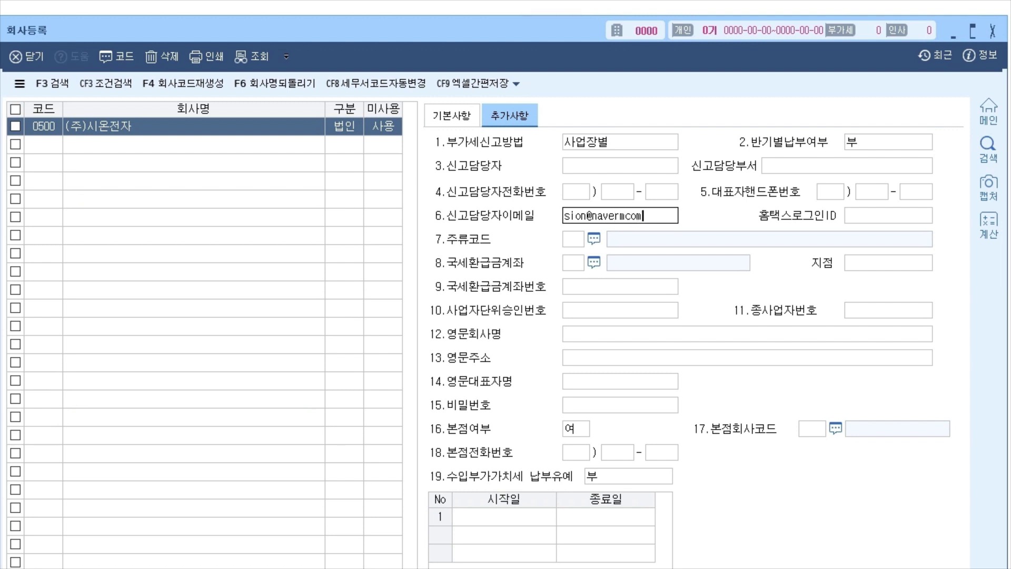
{"action": "key", "text": "Return"}
{"action": "key", "text": "shift+Tab"}
{"action": "left_click", "coordinate": [626, 216]}
{"action": "type", "text": "."}
{"action": "key", "text": "Return"}
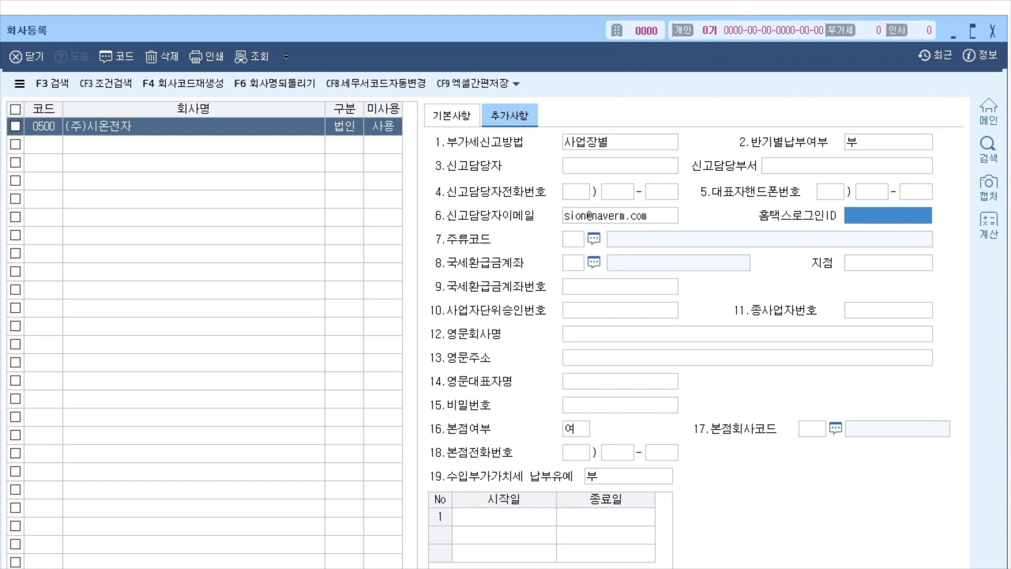
{"action": "type", "text": "sionelec123"}
{"action": "key", "text": "Return"}
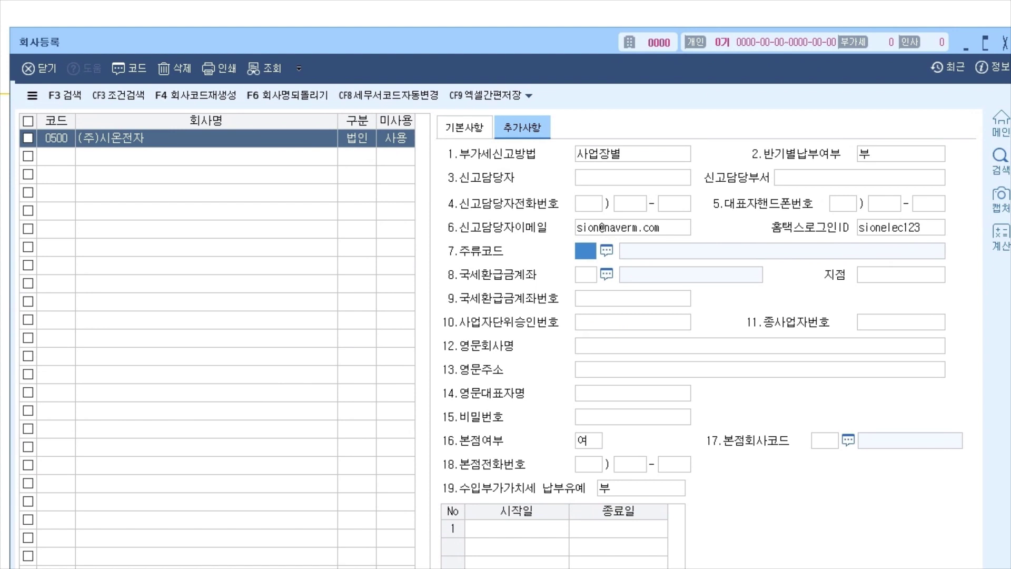
{"action": "key", "text": "Return"}
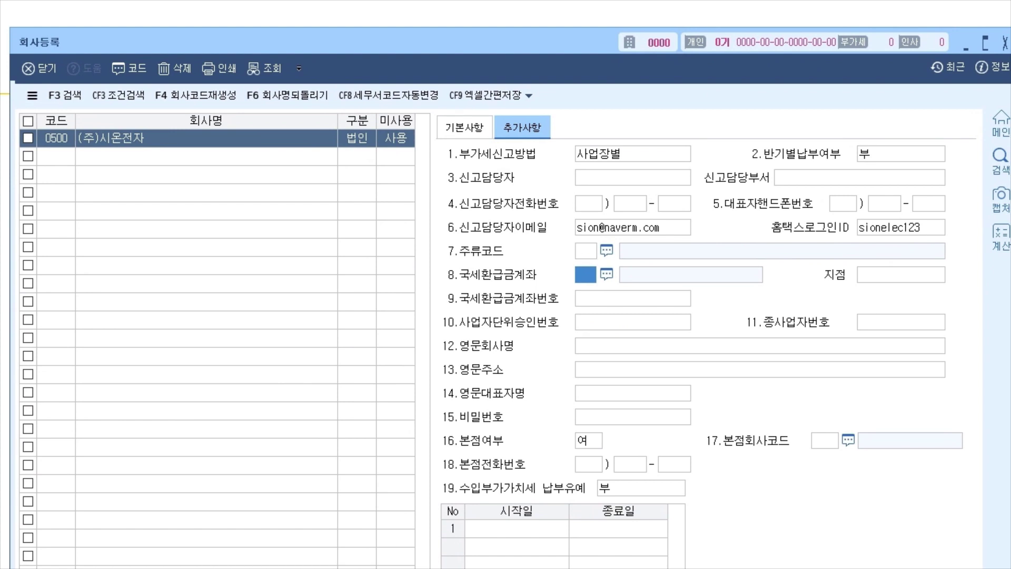
{"action": "key", "text": "F2"}
{"action": "key", "text": "Escape"}
{"action": "left_click", "coordinate": [901, 274]}
{"action": "left_click", "coordinate": [633, 299]}
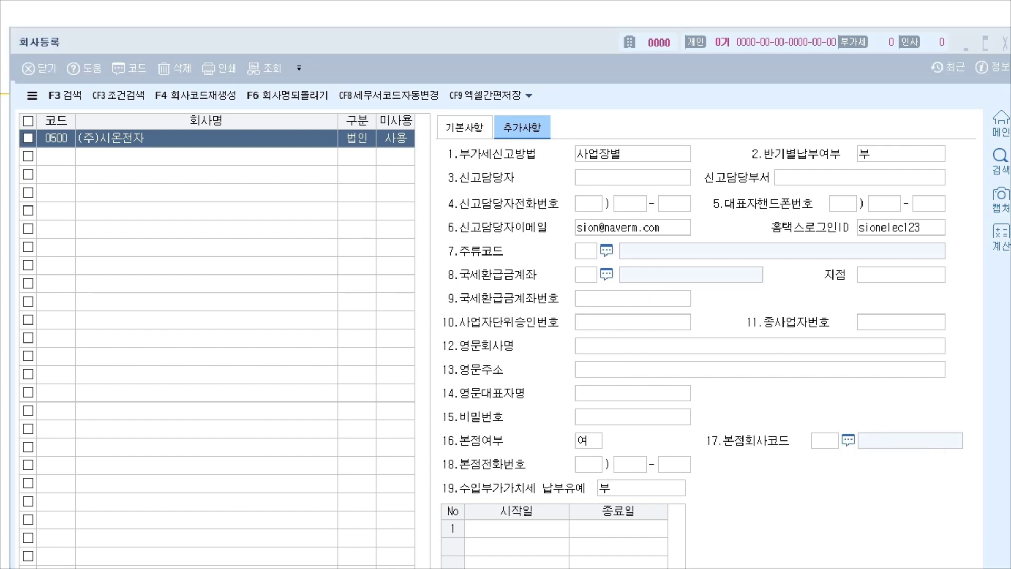
Keep VAT filing as 사업장별 and half-yearly payment 부, then return to the basic company details.
{"action": "mouse_move", "coordinate": [632, 138]}
{"action": "left_mouse_down"}
{"action": "mouse_move", "coordinate": [653, 128]}
{"action": "mouse_move", "coordinate": [662, 138]}
{"action": "left_mouse_up"}
{"action": "left_click", "coordinate": [632, 153]}
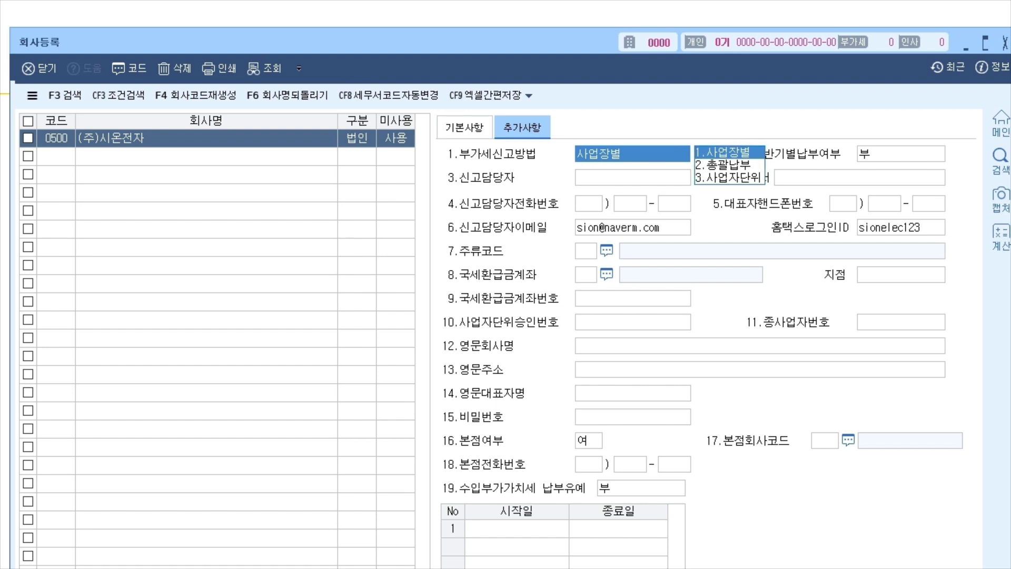
{"action": "key", "text": "Return"}
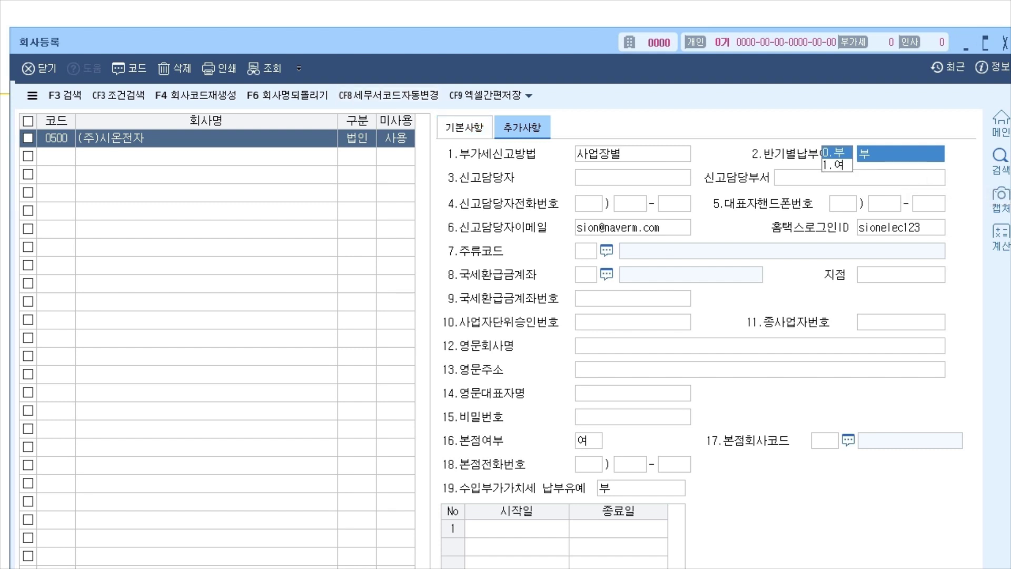
{"action": "left_click", "coordinate": [464, 127]}
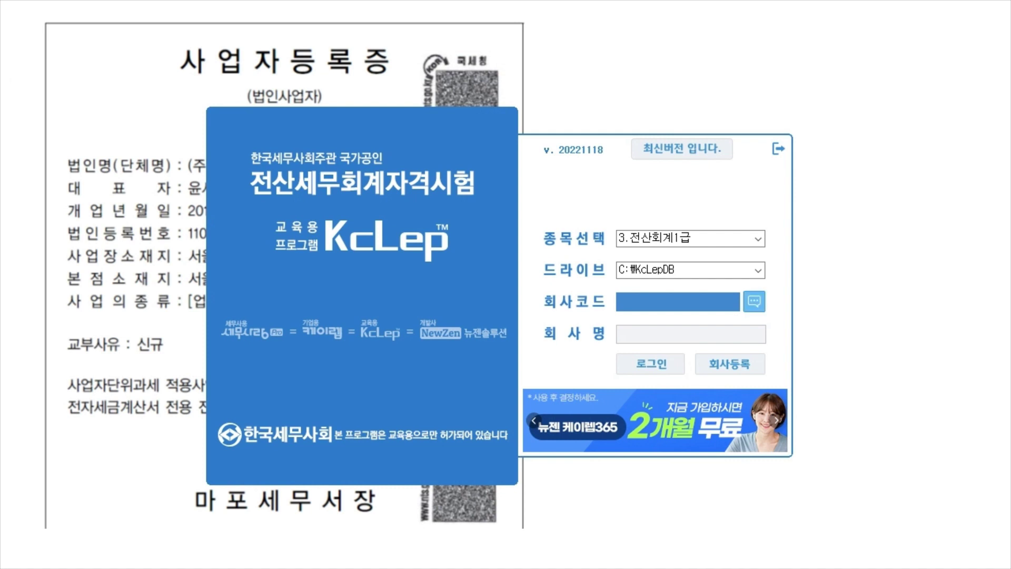
Select company 0500 (주)시온전자 from the registered company list on the login screen.
{"action": "left_click", "coordinate": [754, 301]}
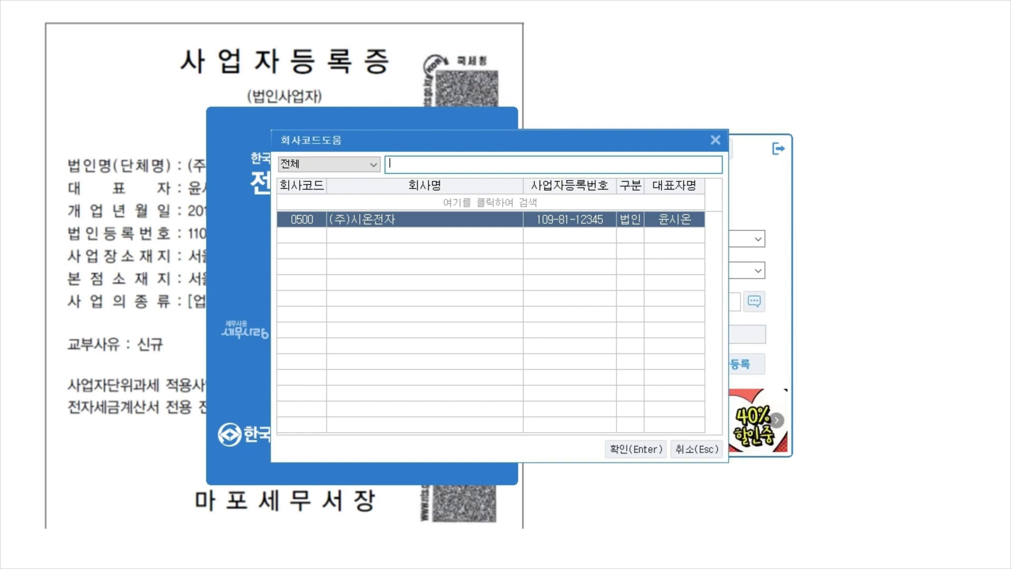
{"action": "key", "text": "Return"}
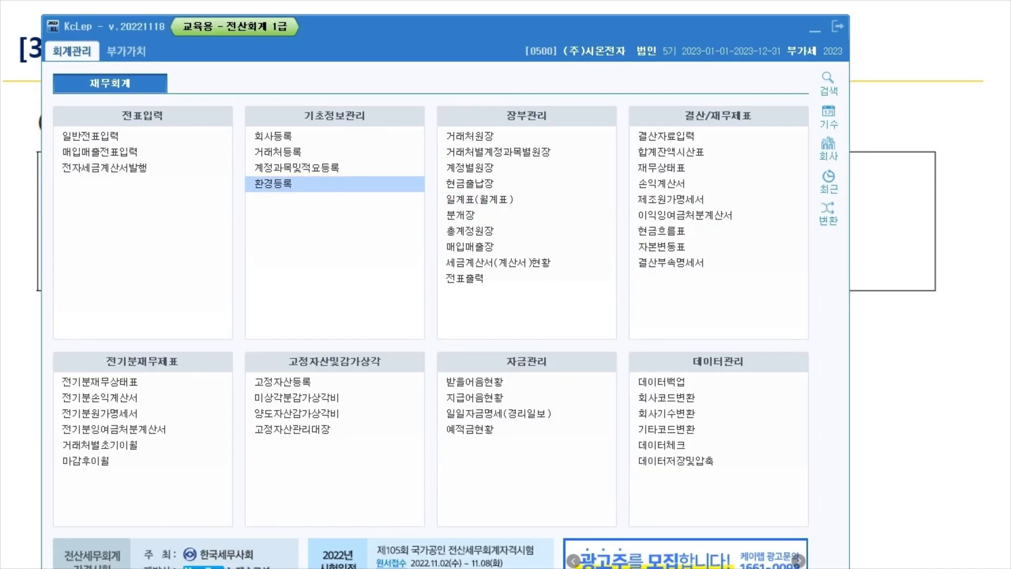
Open 환경등록 and mark 제조업, 0153.원재료 and 0404.제품매출 on the task slide.
{"action": "left_click", "coordinate": [272, 183]}
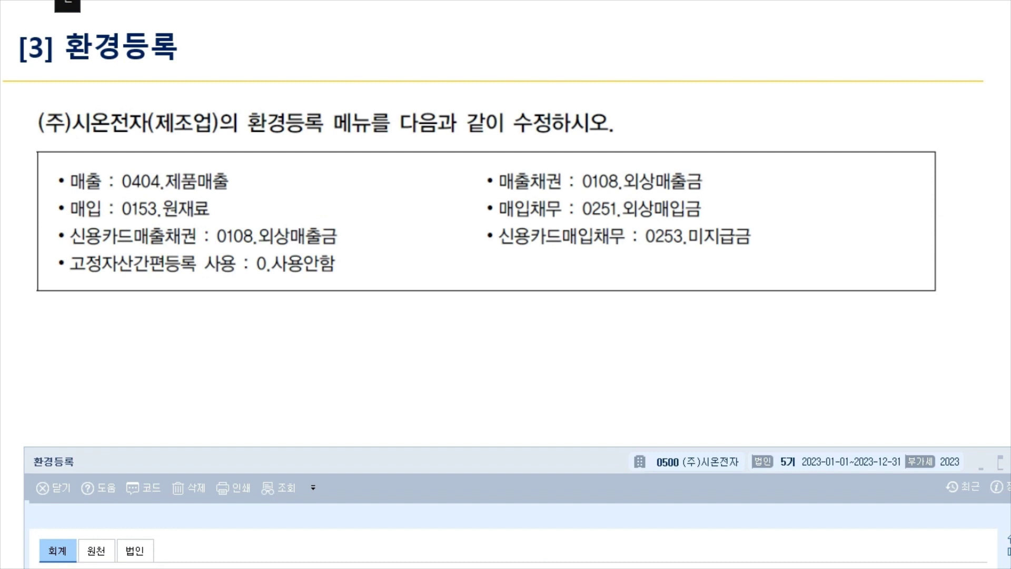
{"action": "left_click_drag", "start_coordinate": [147, 136], "coordinate": [218, 138]}
{"action": "left_click_drag", "start_coordinate": [209, 97], "coordinate": [327, 60]}
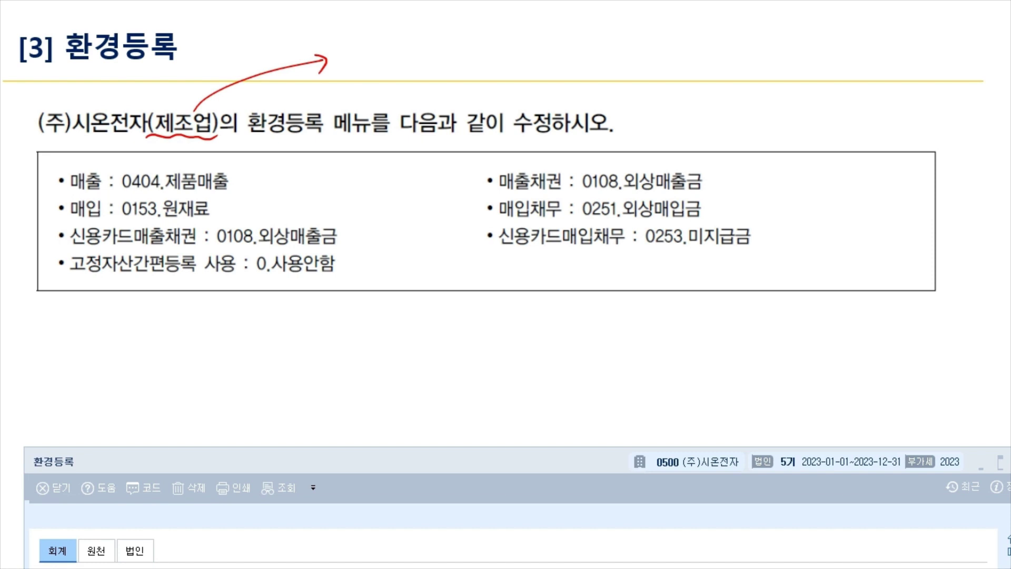
{"action": "mouse_move", "coordinate": [115, 217]}
{"action": "left_mouse_down"}
{"action": "mouse_move", "coordinate": [216, 220]}
{"action": "mouse_move", "coordinate": [145, 198]}
{"action": "mouse_move", "coordinate": [112, 220]}
{"action": "mouse_move", "coordinate": [187, 223]}
{"action": "left_mouse_up"}
{"action": "mouse_move", "coordinate": [113, 196]}
{"action": "left_mouse_down"}
{"action": "mouse_move", "coordinate": [114, 167]}
{"action": "mouse_move", "coordinate": [240, 170]}
{"action": "mouse_move", "coordinate": [231, 196]}
{"action": "mouse_move", "coordinate": [190, 196]}
{"action": "mouse_move", "coordinate": [267, 185]}
{"action": "mouse_move", "coordinate": [262, 220]}
{"action": "left_mouse_up"}
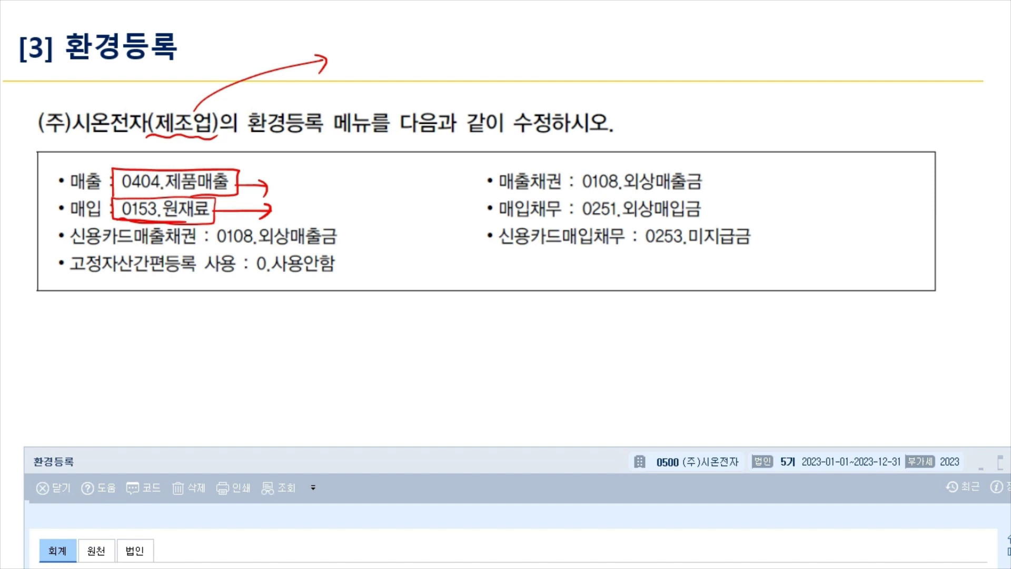
Annotate 매출 and 매입 on the slide, linking them to 0108.외상매출금 and 0251.외상매입금.
{"action": "left_click_drag", "start_coordinate": [69, 217], "coordinate": [114, 220]}
{"action": "left_click_drag", "start_coordinate": [72, 193], "coordinate": [116, 197]}
{"action": "left_click_drag", "start_coordinate": [282, 184], "coordinate": [481, 186]}
{"action": "mouse_move", "coordinate": [292, 209]}
{"action": "left_mouse_down"}
{"action": "mouse_move", "coordinate": [410, 200]}
{"action": "mouse_move", "coordinate": [473, 215]}
{"action": "left_mouse_up"}
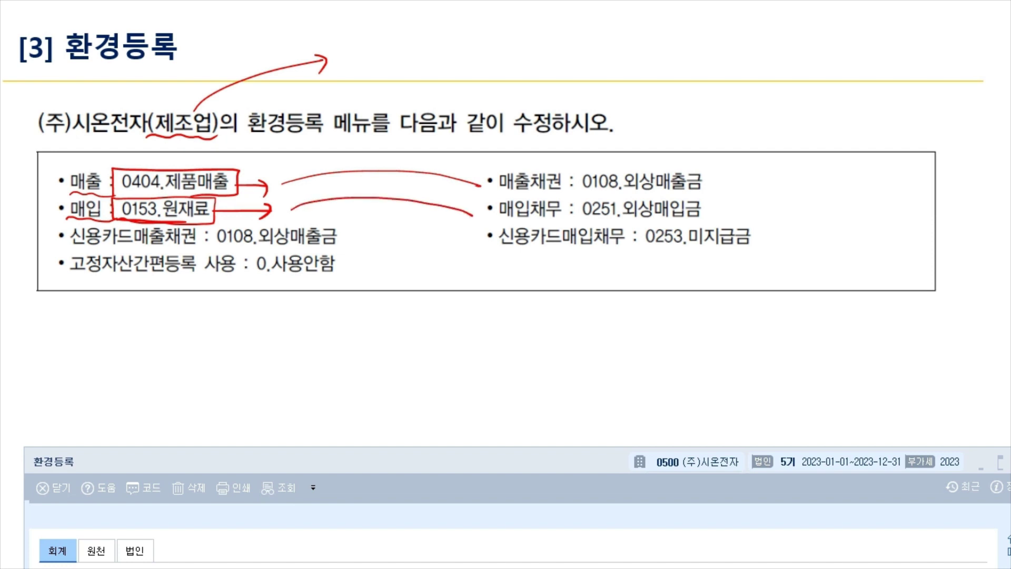
{"action": "left_click_drag", "start_coordinate": [571, 189], "coordinate": [726, 193]}
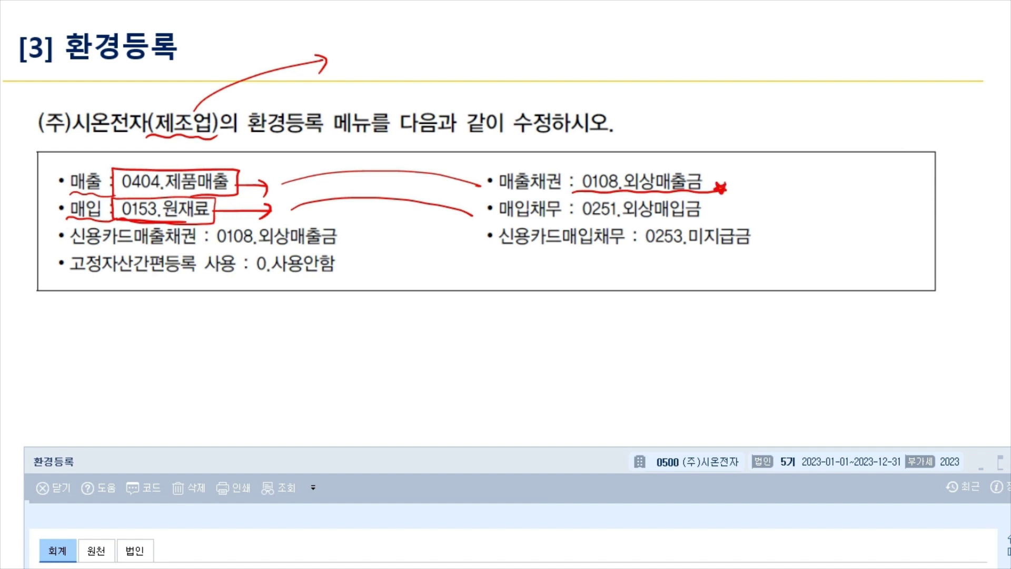
{"action": "left_click_drag", "start_coordinate": [575, 215], "coordinate": [721, 219]}
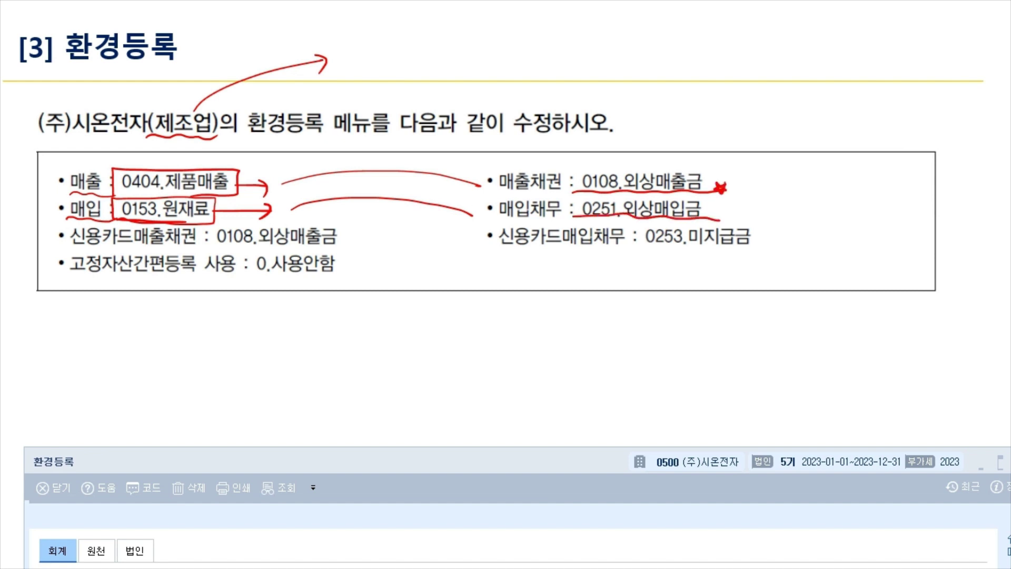
Circle 환경등록 with an arrow to the list, then clear all slide annotations.
{"action": "mouse_move", "coordinate": [325, 142]}
{"action": "left_mouse_down"}
{"action": "mouse_move", "coordinate": [238, 133]}
{"action": "mouse_move", "coordinate": [328, 141]}
{"action": "left_mouse_up"}
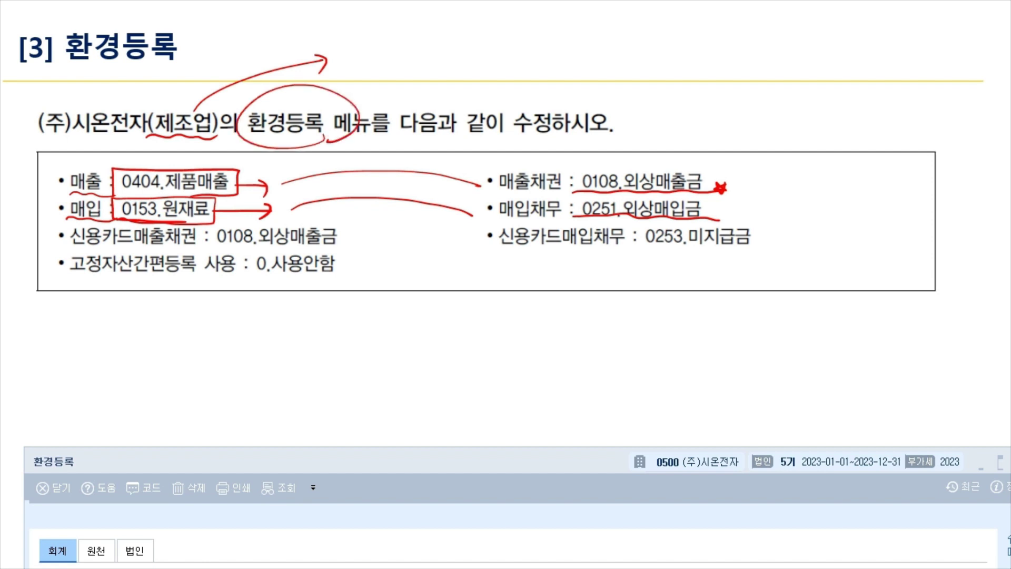
{"action": "left_click_drag", "start_coordinate": [340, 82], "coordinate": [371, 154]}
{"action": "mouse_move", "coordinate": [362, 138]}
{"action": "left_mouse_down"}
{"action": "mouse_move", "coordinate": [366, 147]}
{"action": "mouse_move", "coordinate": [389, 137]}
{"action": "left_mouse_up"}
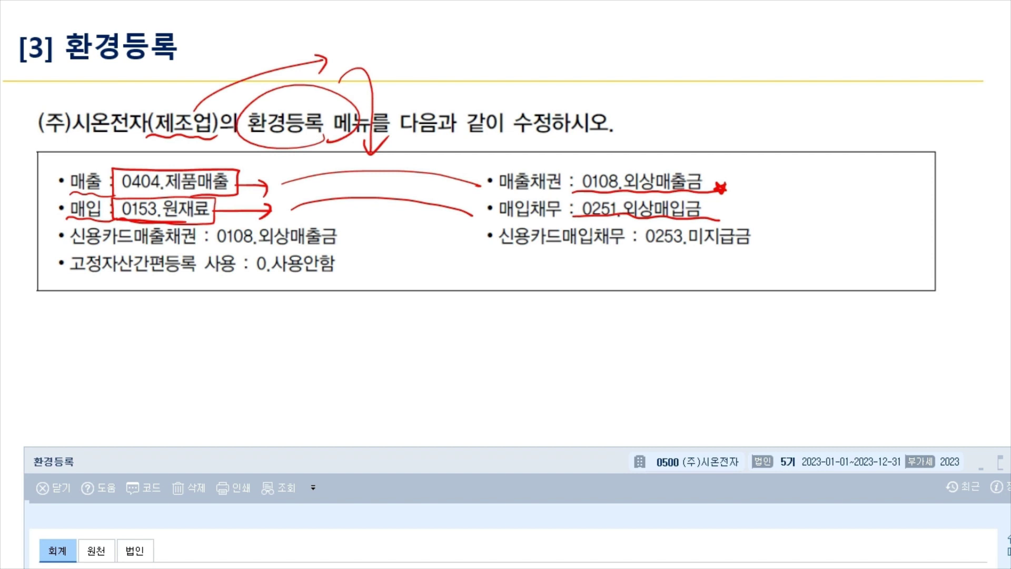
{"action": "key", "text": "e"}
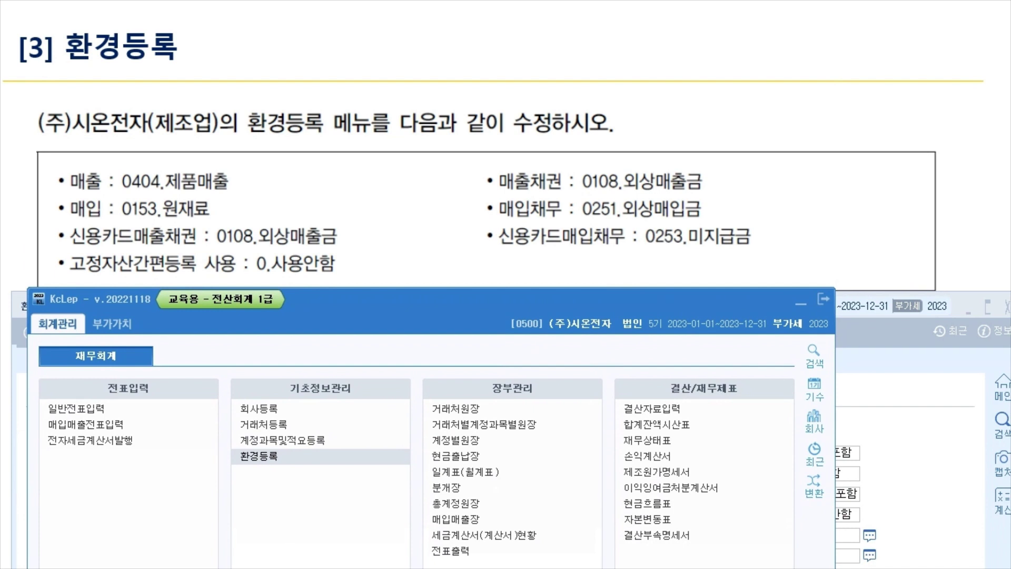
{"action": "mouse_move", "coordinate": [44, 432]}
{"action": "left_mouse_down"}
{"action": "mouse_move", "coordinate": [63, 415]}
{"action": "mouse_move", "coordinate": [131, 415]}
{"action": "mouse_move", "coordinate": [129, 433]}
{"action": "mouse_move", "coordinate": [40, 429]}
{"action": "mouse_move", "coordinate": [141, 433]}
{"action": "left_mouse_up"}
{"action": "mouse_move", "coordinate": [104, 216]}
{"action": "left_mouse_down"}
{"action": "mouse_move", "coordinate": [74, 221]}
{"action": "mouse_move", "coordinate": [105, 182]}
{"action": "mouse_move", "coordinate": [39, 181]}
{"action": "mouse_move", "coordinate": [71, 210]}
{"action": "mouse_move", "coordinate": [16, 269]}
{"action": "mouse_move", "coordinate": [32, 431]}
{"action": "left_mouse_up"}
{"action": "mouse_move", "coordinate": [125, 425]}
{"action": "left_mouse_down"}
{"action": "mouse_move", "coordinate": [160, 425]}
{"action": "mouse_move", "coordinate": [154, 437]}
{"action": "left_mouse_up"}
{"action": "mouse_move", "coordinate": [174, 416]}
{"action": "left_mouse_down"}
{"action": "mouse_move", "coordinate": [182, 435]}
{"action": "mouse_move", "coordinate": [190, 416]}
{"action": "left_mouse_up"}
{"action": "mouse_move", "coordinate": [187, 435]}
{"action": "left_mouse_down"}
{"action": "mouse_move", "coordinate": [196, 415]}
{"action": "mouse_move", "coordinate": [202, 435]}
{"action": "left_mouse_up"}
{"action": "left_click_drag", "start_coordinate": [200, 416], "coordinate": [213, 416]}
{"action": "left_click_drag", "start_coordinate": [207, 416], "coordinate": [206, 437]}
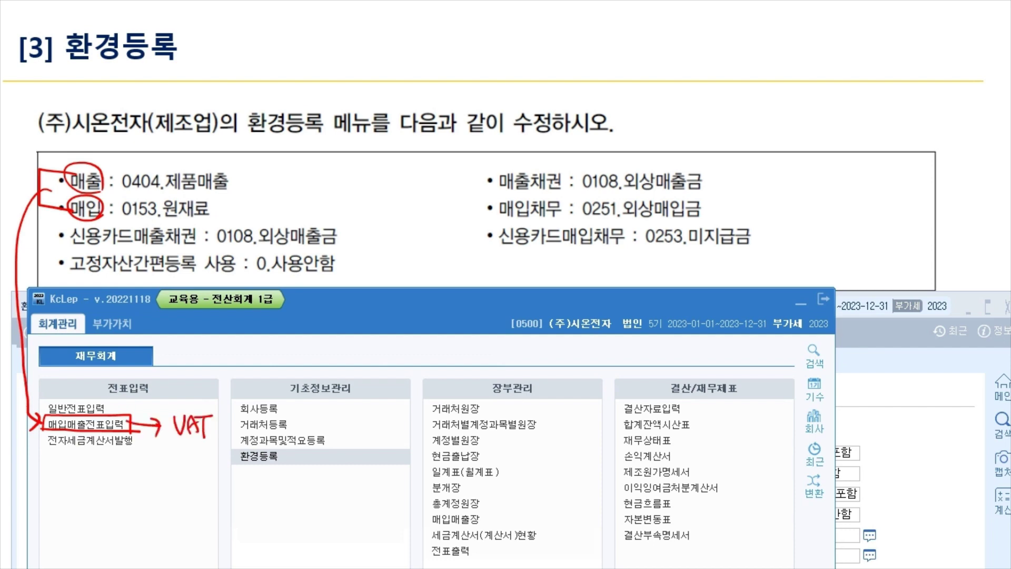
{"action": "left_click_drag", "start_coordinate": [174, 407], "coordinate": [216, 447]}
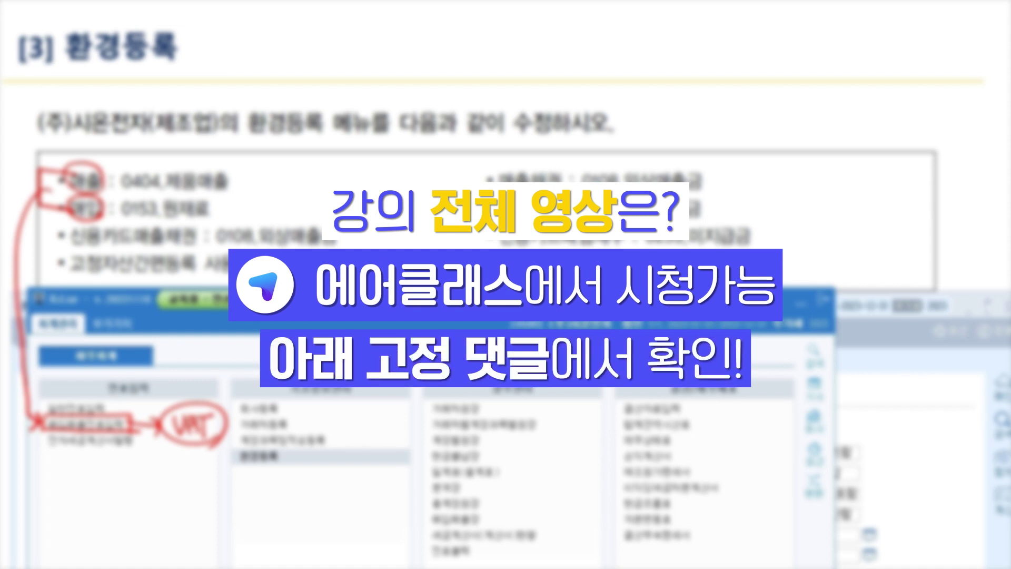
{"action": "left_click_drag", "start_coordinate": [154, 218], "coordinate": [229, 212]}
{"action": "left_click_drag", "start_coordinate": [157, 190], "coordinate": [245, 188]}
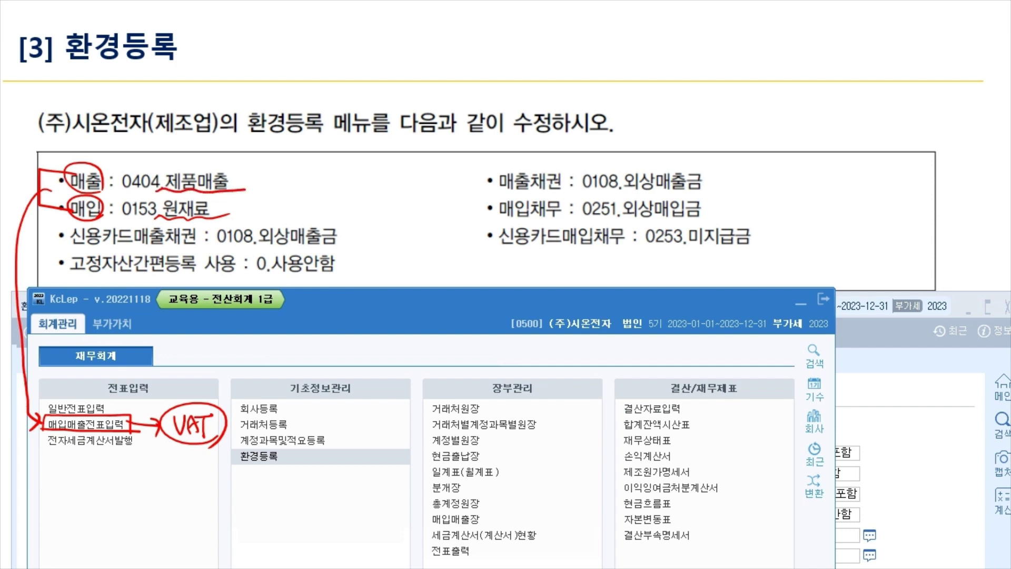
{"action": "mouse_move", "coordinate": [316, 186]}
{"action": "left_mouse_down"}
{"action": "mouse_move", "coordinate": [366, 213]}
{"action": "mouse_move", "coordinate": [364, 187]}
{"action": "left_mouse_up"}
{"action": "mouse_move", "coordinate": [270, 166]}
{"action": "left_mouse_down"}
{"action": "mouse_move", "coordinate": [281, 175]}
{"action": "mouse_move", "coordinate": [270, 194]}
{"action": "left_mouse_up"}
{"action": "left_click_drag", "start_coordinate": [277, 179], "coordinate": [269, 203]}
{"action": "left_click_drag", "start_coordinate": [269, 182], "coordinate": [232, 174]}
{"action": "left_click_drag", "start_coordinate": [267, 189], "coordinate": [213, 195]}
{"action": "mouse_move", "coordinate": [287, 447]}
{"action": "left_mouse_down"}
{"action": "mouse_move", "coordinate": [234, 448]}
{"action": "mouse_move", "coordinate": [290, 471]}
{"action": "mouse_move", "coordinate": [286, 449]}
{"action": "left_mouse_up"}
{"action": "mouse_move", "coordinate": [295, 463]}
{"action": "left_mouse_down"}
{"action": "mouse_move", "coordinate": [311, 458]}
{"action": "mouse_move", "coordinate": [301, 474]}
{"action": "left_mouse_up"}
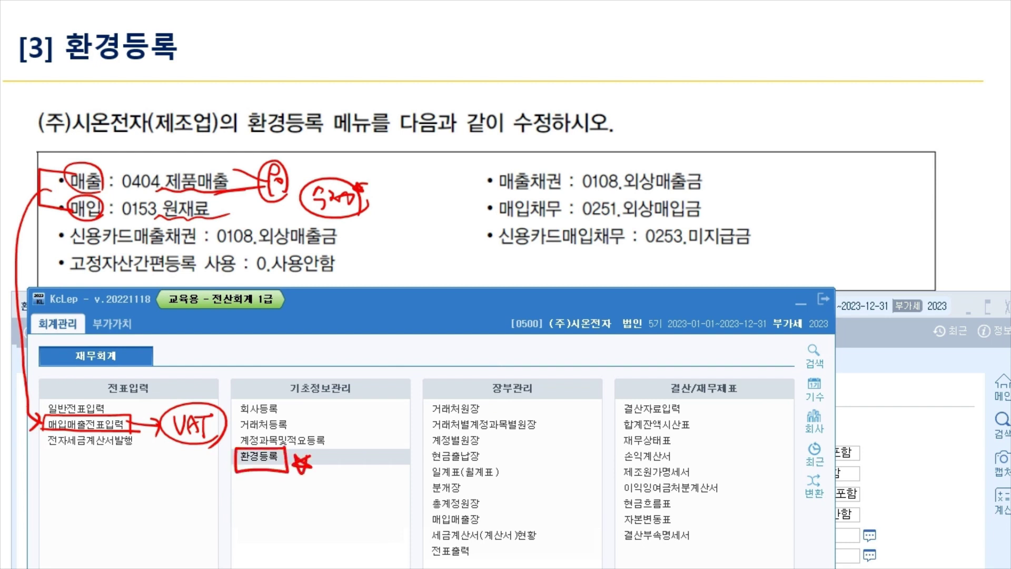
{"action": "left_click_drag", "start_coordinate": [323, 138], "coordinate": [327, 146]}
{"action": "left_click_drag", "start_coordinate": [56, 132], "coordinate": [226, 140]}
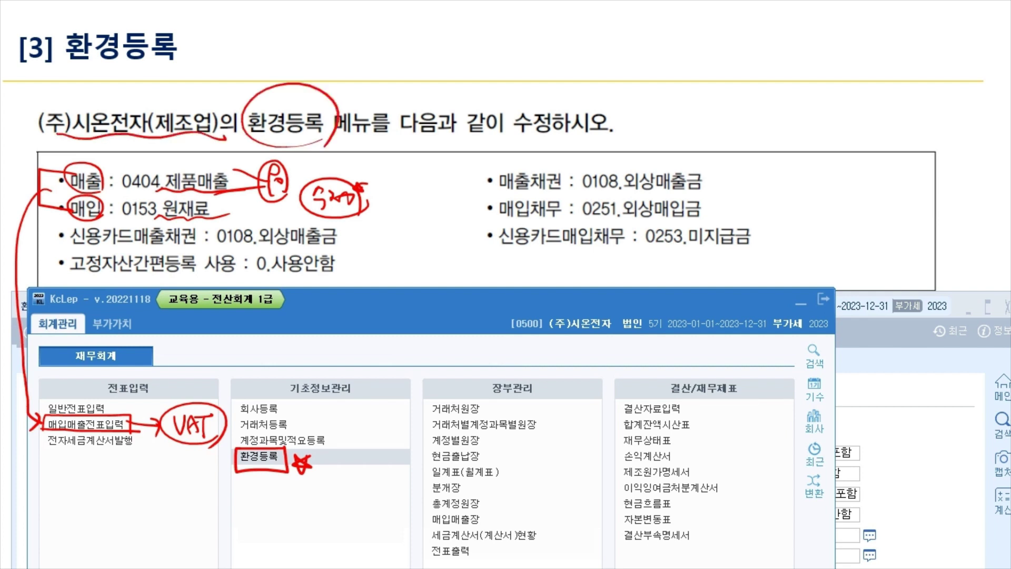
{"action": "key", "text": "e"}
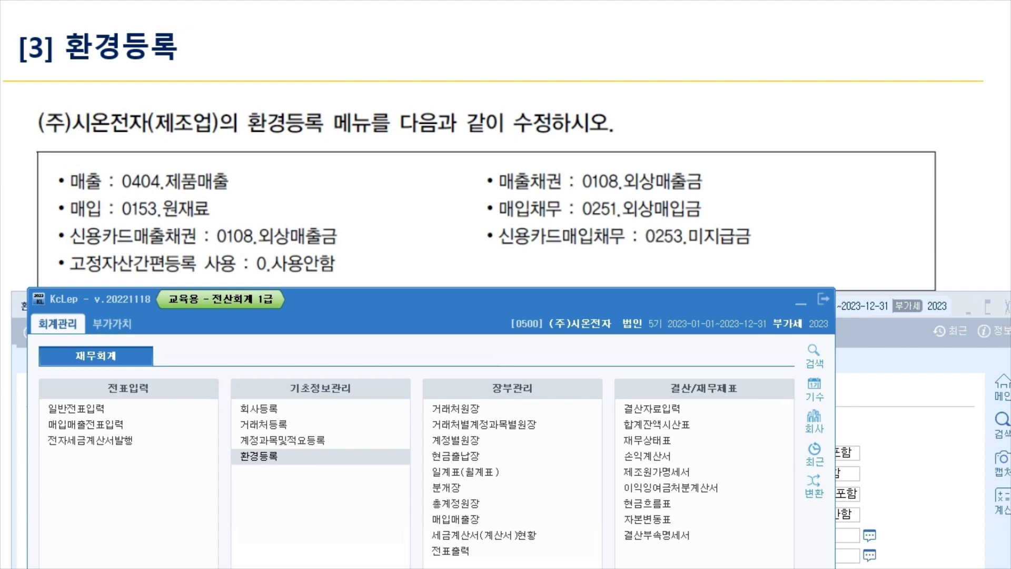
Set the sales account to 0404 제품매출 and the purchase account to 0153 원재료.
{"action": "left_click", "coordinate": [259, 455]}
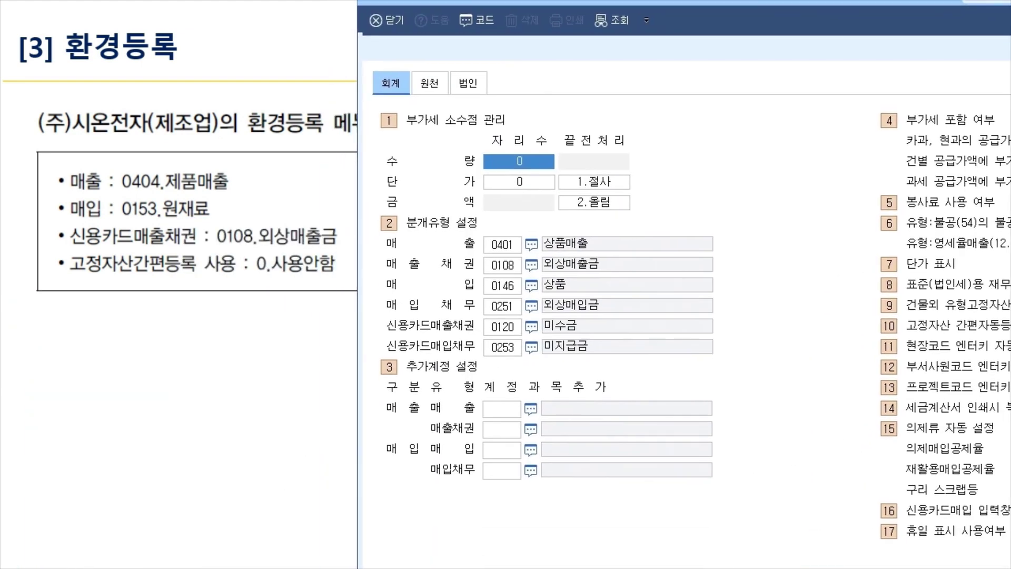
{"action": "left_click", "coordinate": [525, 236]}
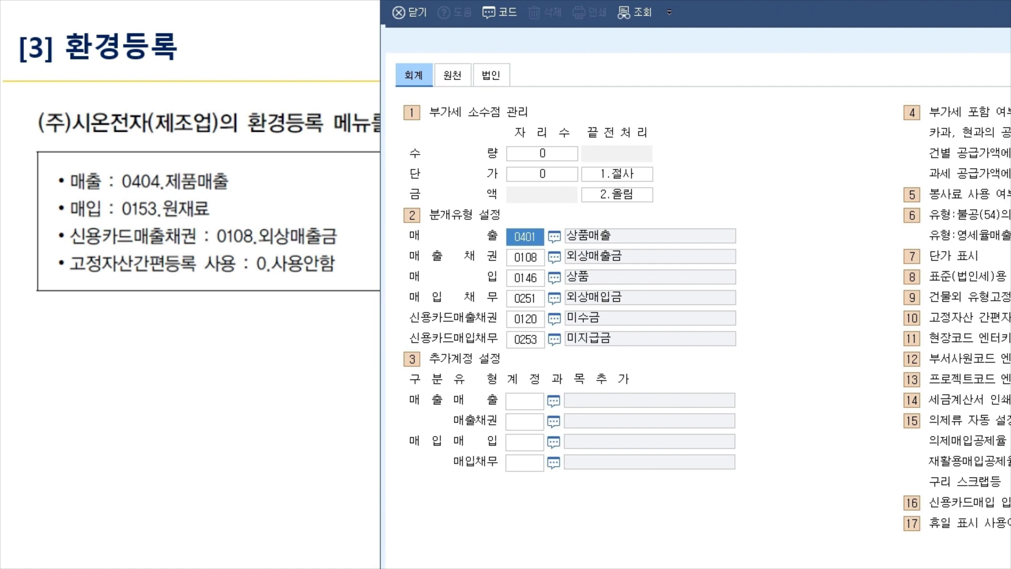
{"action": "key", "text": "F2"}
{"action": "type", "text": "제품매출"}
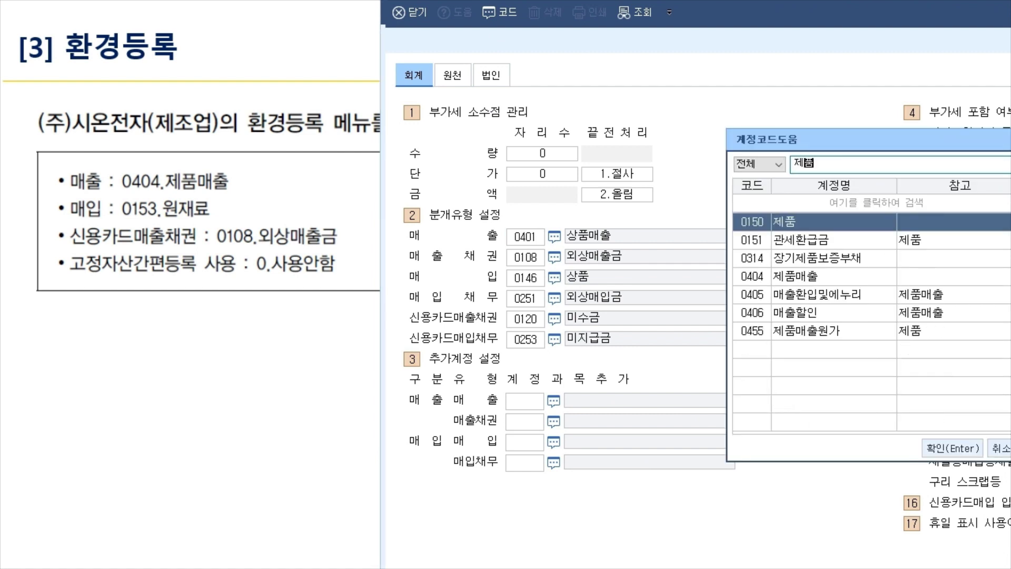
{"action": "key", "text": "Return"}
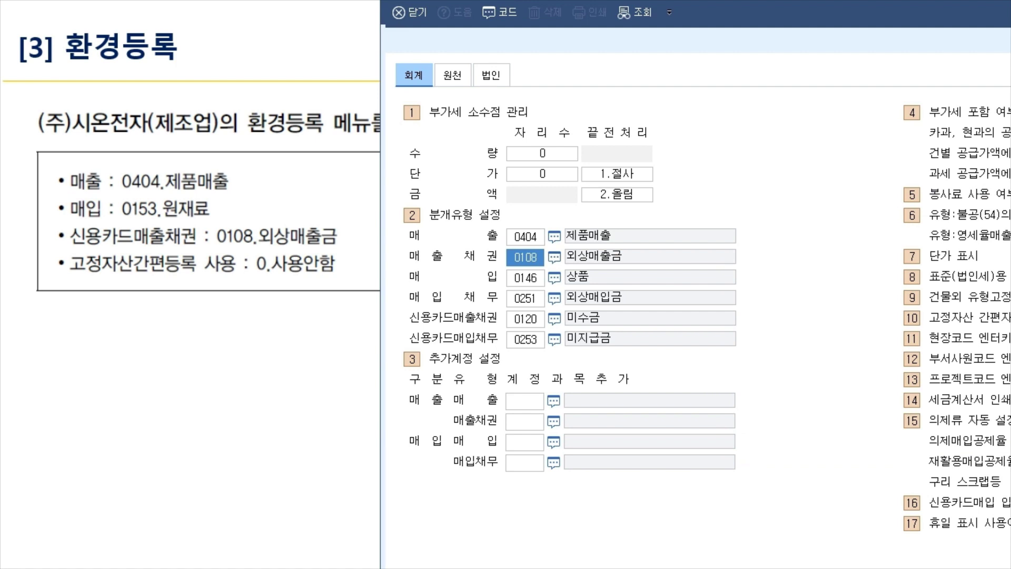
{"action": "left_click", "coordinate": [525, 278]}
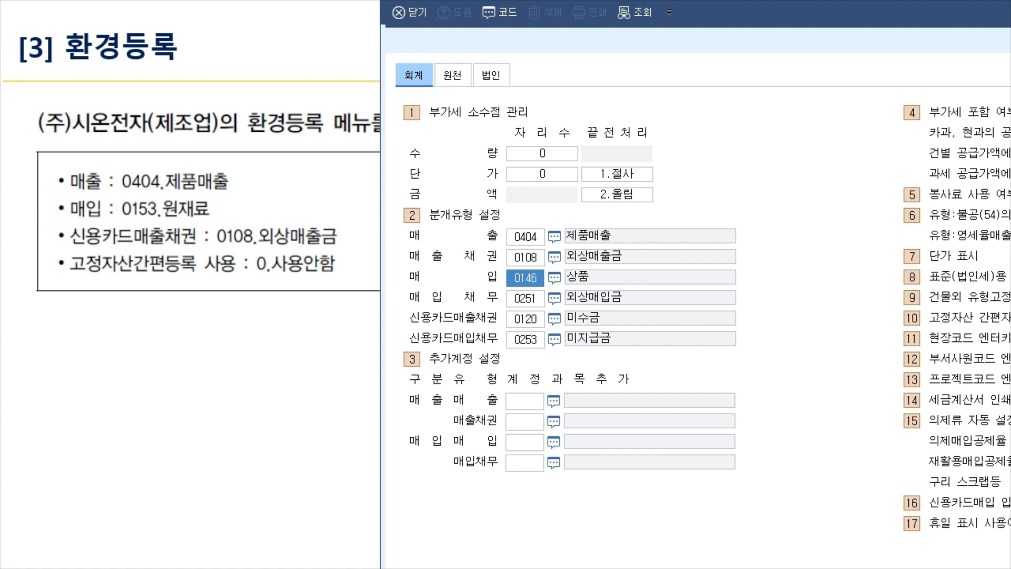
{"action": "type", "text": "0153"}
{"action": "key", "text": "Return"}
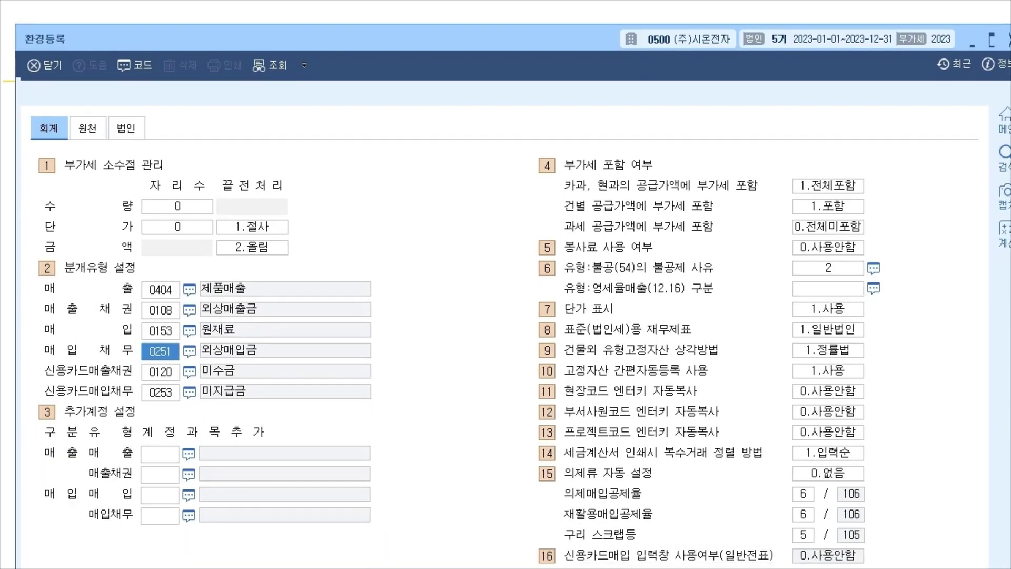
Replace the 신용카드매출채권 account 0120 미수금 with 0108 외상매출금.
{"action": "left_click", "coordinate": [160, 393]}
{"action": "left_click", "coordinate": [160, 372]}
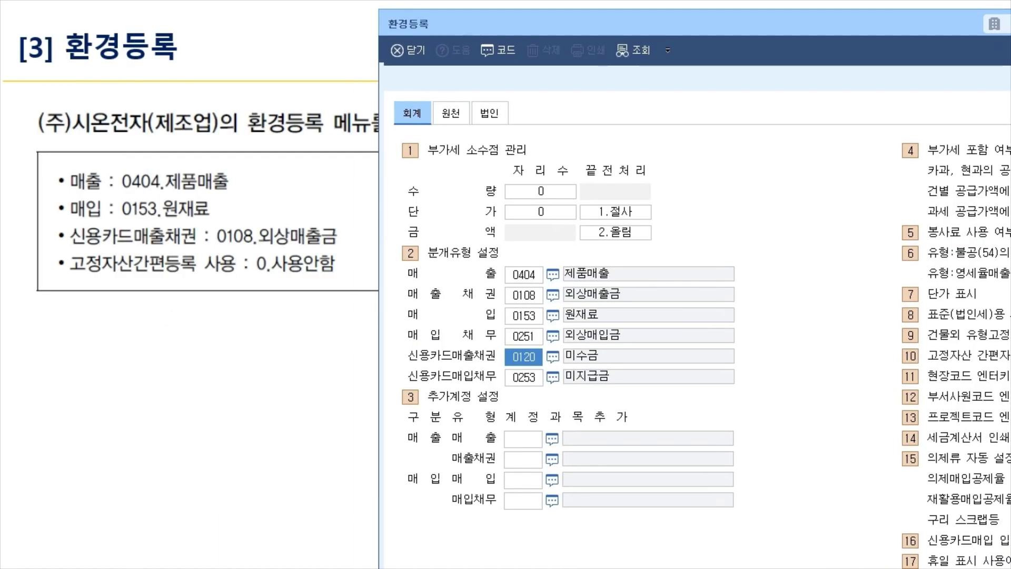
{"action": "type", "text": "0108"}
{"action": "key", "text": "Return"}
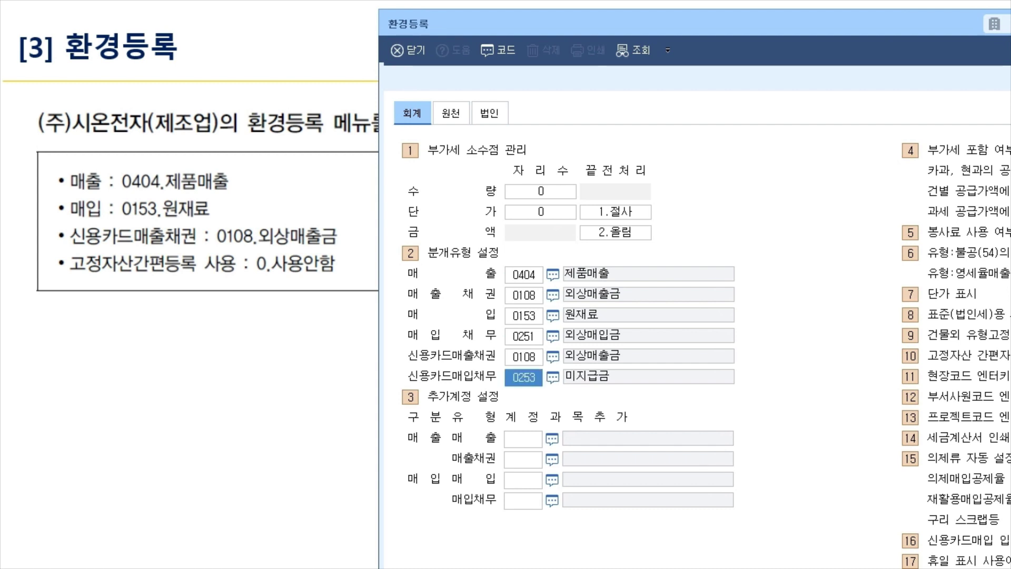
{"action": "key", "text": "alt+Tab"}
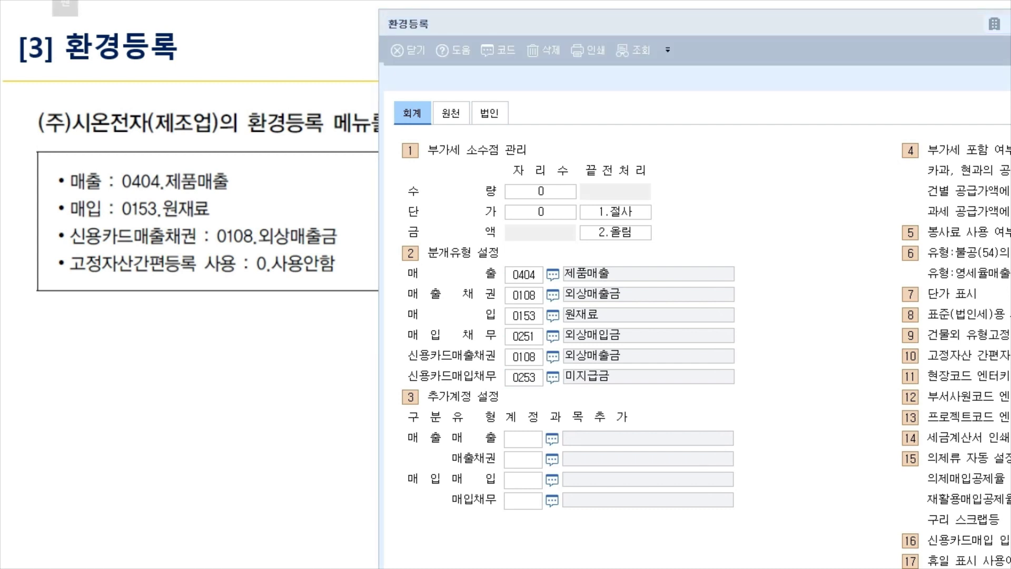
{"action": "mouse_move", "coordinate": [106, 304]}
{"action": "left_mouse_down"}
{"action": "mouse_move", "coordinate": [105, 330]}
{"action": "mouse_move", "coordinate": [116, 334]}
{"action": "left_mouse_up"}
{"action": "left_click_drag", "start_coordinate": [126, 318], "coordinate": [159, 323]}
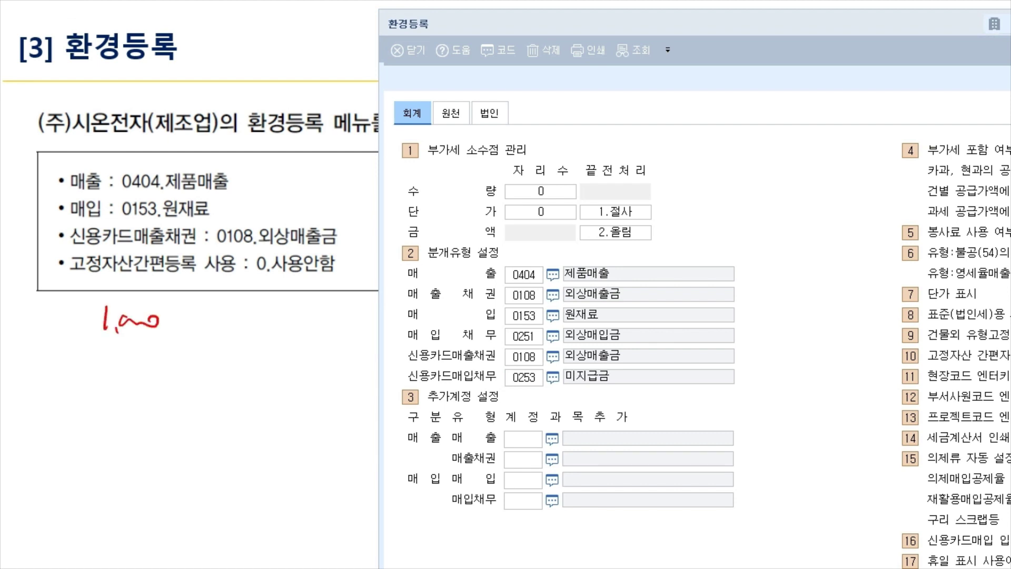
{"action": "mouse_move", "coordinate": [150, 341]}
{"action": "left_mouse_down"}
{"action": "mouse_move", "coordinate": [95, 333]}
{"action": "mouse_move", "coordinate": [279, 317]}
{"action": "left_mouse_up"}
{"action": "left_click_drag", "start_coordinate": [265, 309], "coordinate": [266, 335]}
{"action": "mouse_move", "coordinate": [204, 334]}
{"action": "left_mouse_down"}
{"action": "mouse_move", "coordinate": [190, 346]}
{"action": "mouse_move", "coordinate": [223, 341]}
{"action": "left_mouse_up"}
{"action": "mouse_move", "coordinate": [236, 322]}
{"action": "left_mouse_down"}
{"action": "mouse_move", "coordinate": [238, 346]}
{"action": "mouse_move", "coordinate": [226, 345]}
{"action": "left_mouse_up"}
{"action": "mouse_move", "coordinate": [268, 330]}
{"action": "left_mouse_down"}
{"action": "mouse_move", "coordinate": [260, 336]}
{"action": "mouse_move", "coordinate": [304, 347]}
{"action": "mouse_move", "coordinate": [312, 333]}
{"action": "mouse_move", "coordinate": [352, 341]}
{"action": "left_mouse_up"}
{"action": "mouse_move", "coordinate": [214, 389]}
{"action": "left_mouse_down"}
{"action": "mouse_move", "coordinate": [201, 434]}
{"action": "mouse_move", "coordinate": [248, 405]}
{"action": "left_mouse_up"}
{"action": "left_click_drag", "start_coordinate": [246, 394], "coordinate": [275, 419]}
{"action": "mouse_move", "coordinate": [301, 395]}
{"action": "left_mouse_down"}
{"action": "mouse_move", "coordinate": [303, 416]}
{"action": "mouse_move", "coordinate": [361, 405]}
{"action": "left_mouse_up"}
{"action": "mouse_move", "coordinate": [136, 402]}
{"action": "left_mouse_down"}
{"action": "mouse_move", "coordinate": [143, 419]}
{"action": "mouse_move", "coordinate": [185, 410]}
{"action": "left_mouse_up"}
{"action": "left_click_drag", "start_coordinate": [29, 427], "coordinate": [142, 421]}
{"action": "left_click_drag", "start_coordinate": [169, 351], "coordinate": [347, 353]}
{"action": "mouse_move", "coordinate": [78, 350]}
{"action": "left_mouse_down"}
{"action": "mouse_move", "coordinate": [225, 335]}
{"action": "mouse_move", "coordinate": [83, 369]}
{"action": "left_mouse_up"}
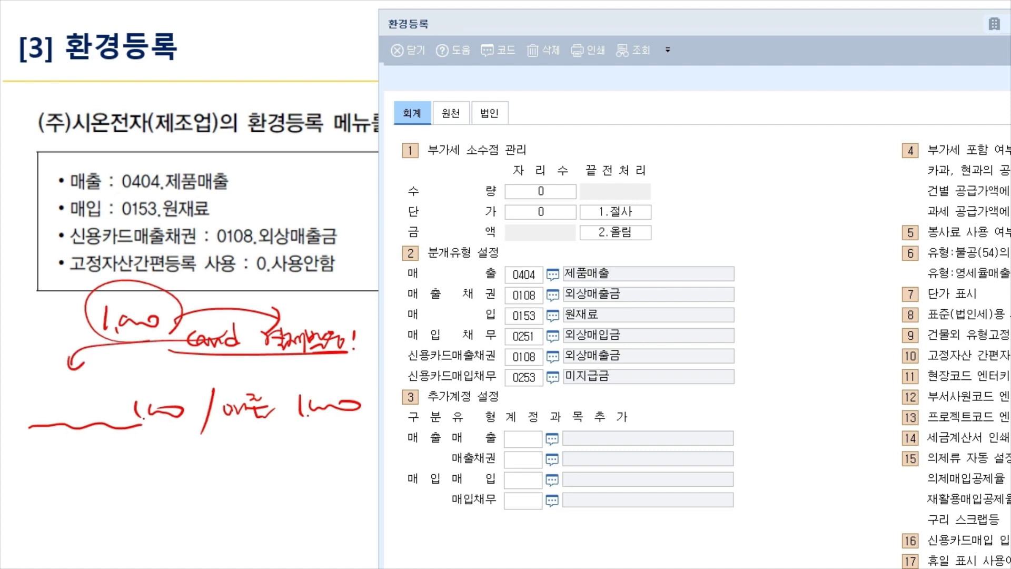
{"action": "left_click_drag", "start_coordinate": [179, 356], "coordinate": [345, 349]}
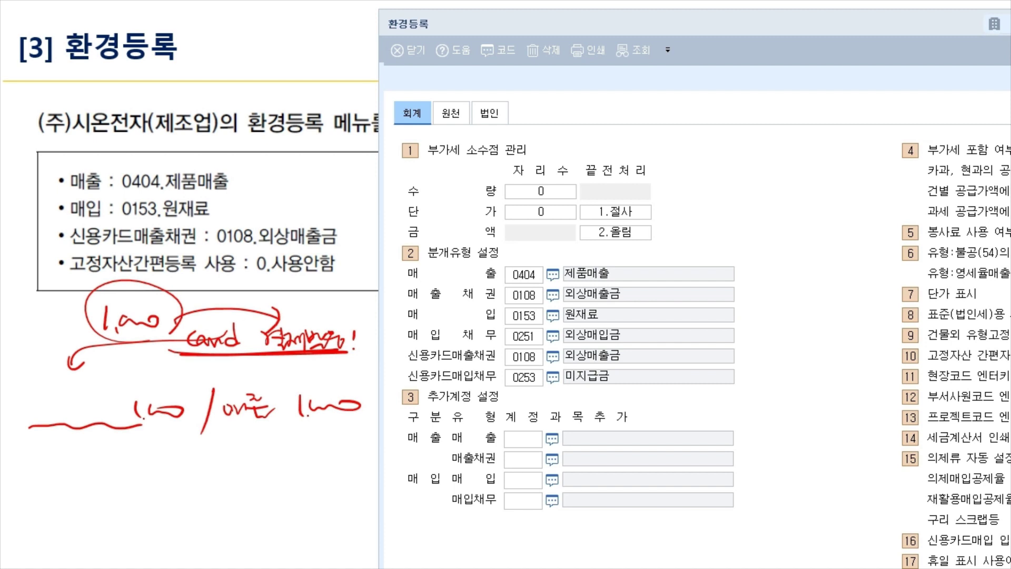
{"action": "mouse_move", "coordinate": [65, 445]}
{"action": "left_mouse_down"}
{"action": "mouse_move", "coordinate": [82, 477]}
{"action": "mouse_move", "coordinate": [93, 443]}
{"action": "mouse_move", "coordinate": [95, 461]}
{"action": "mouse_move", "coordinate": [101, 448]}
{"action": "left_mouse_up"}
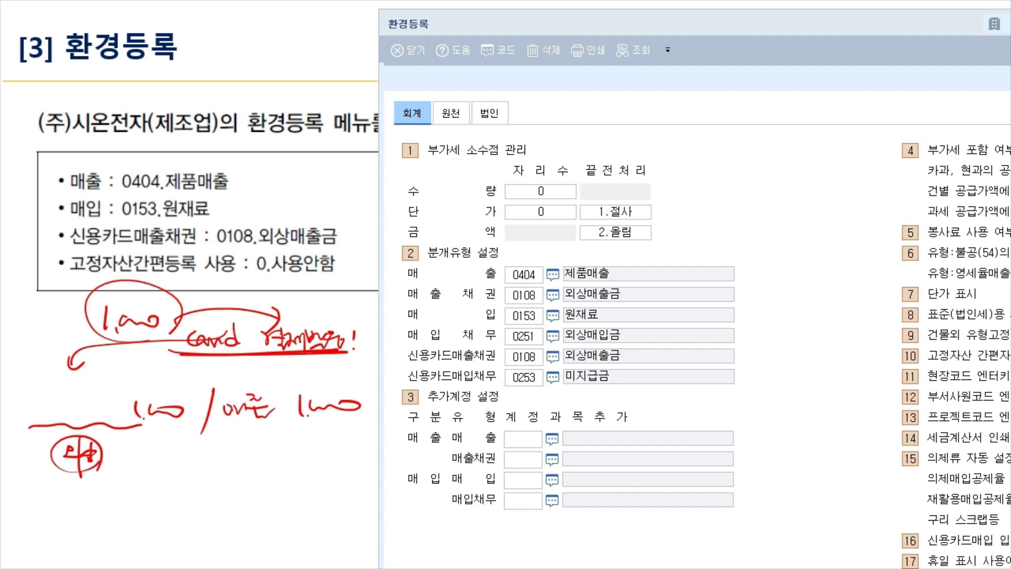
{"action": "left_click_drag", "start_coordinate": [221, 420], "coordinate": [297, 423]}
{"action": "mouse_move", "coordinate": [46, 396]}
{"action": "left_mouse_down"}
{"action": "mouse_move", "coordinate": [69, 406]}
{"action": "mouse_move", "coordinate": [69, 419]}
{"action": "left_mouse_up"}
{"action": "left_click_drag", "start_coordinate": [77, 405], "coordinate": [107, 395]}
{"action": "mouse_move", "coordinate": [82, 403]}
{"action": "left_mouse_down"}
{"action": "mouse_move", "coordinate": [116, 401]}
{"action": "mouse_move", "coordinate": [97, 415]}
{"action": "left_mouse_up"}
{"action": "mouse_move", "coordinate": [94, 417]}
{"action": "left_mouse_down"}
{"action": "mouse_move", "coordinate": [119, 416]}
{"action": "mouse_move", "coordinate": [111, 452]}
{"action": "mouse_move", "coordinate": [140, 453]}
{"action": "mouse_move", "coordinate": [122, 450]}
{"action": "left_mouse_up"}
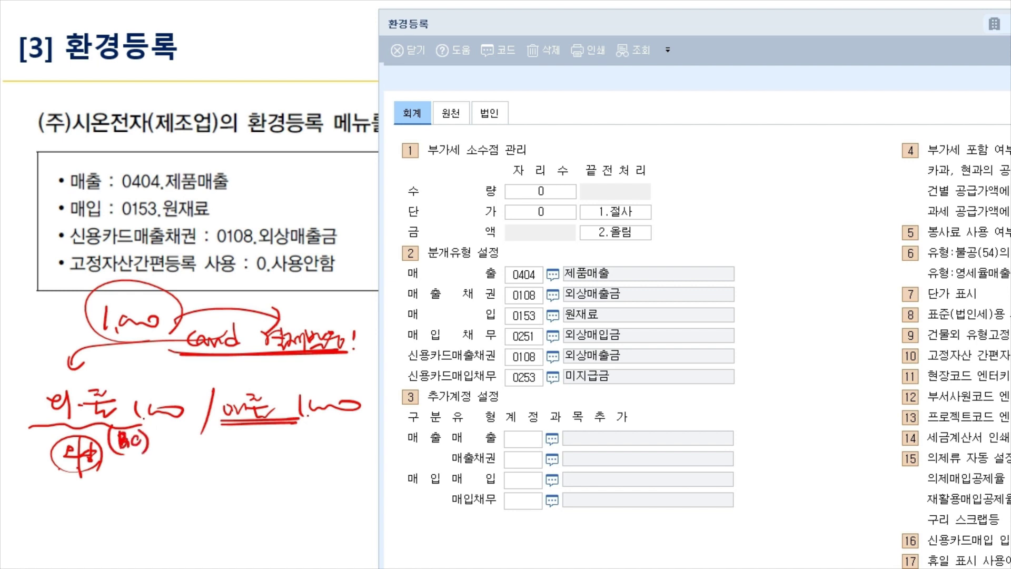
{"action": "left_click_drag", "start_coordinate": [215, 425], "coordinate": [315, 427]}
{"action": "mouse_move", "coordinate": [298, 431]}
{"action": "left_mouse_down"}
{"action": "mouse_move", "coordinate": [312, 426]}
{"action": "mouse_move", "coordinate": [308, 435]}
{"action": "left_mouse_up"}
{"action": "left_click_drag", "start_coordinate": [13, 426], "coordinate": [159, 435]}
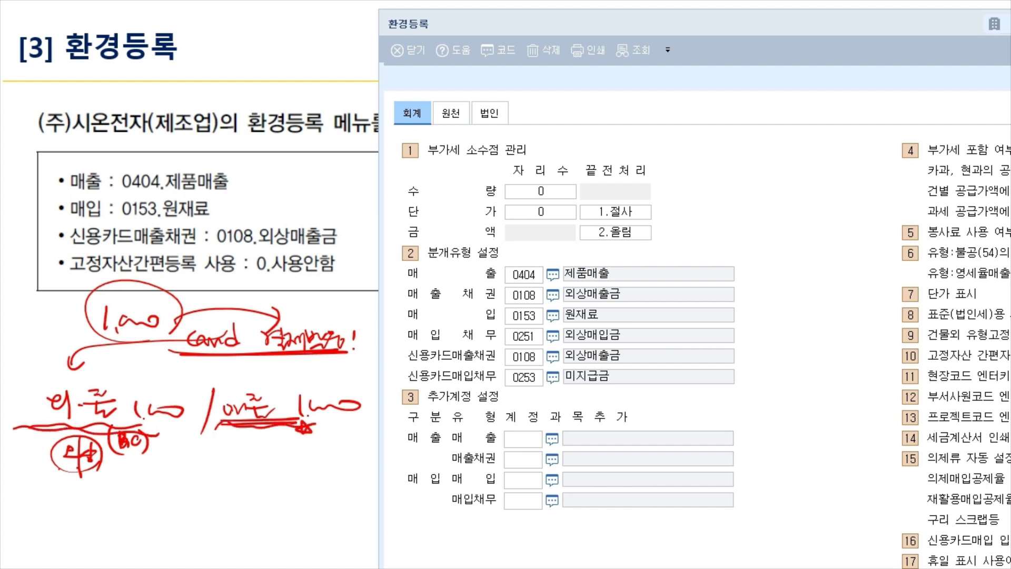
{"action": "left_click_drag", "start_coordinate": [407, 361], "coordinate": [501, 357]}
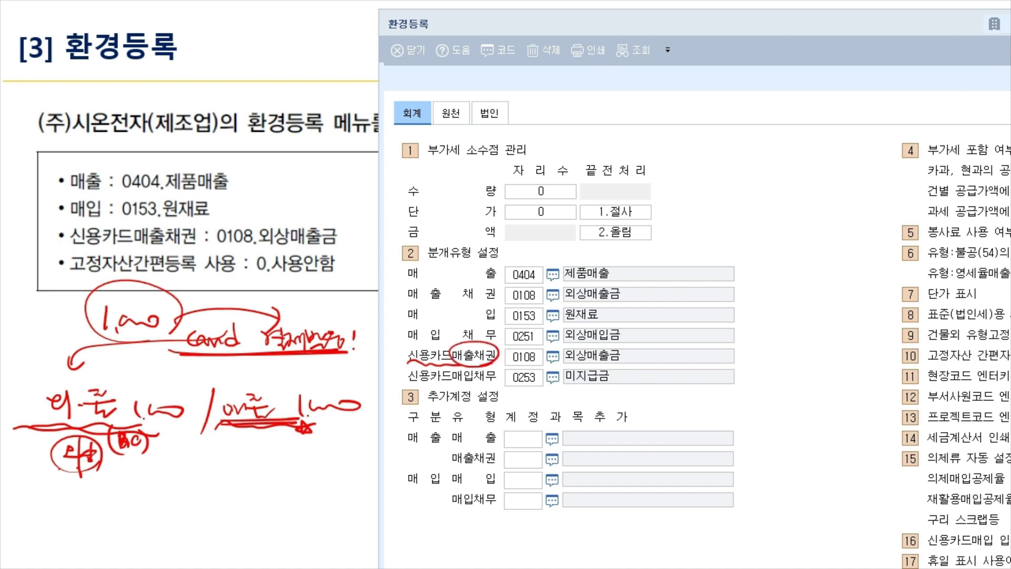
{"action": "left_click_drag", "start_coordinate": [509, 363], "coordinate": [632, 362]}
{"action": "left_click_drag", "start_coordinate": [559, 365], "coordinate": [634, 364]}
{"action": "mouse_move", "coordinate": [336, 247]}
{"action": "left_mouse_down"}
{"action": "mouse_move", "coordinate": [360, 238]}
{"action": "mouse_move", "coordinate": [345, 247]}
{"action": "left_mouse_up"}
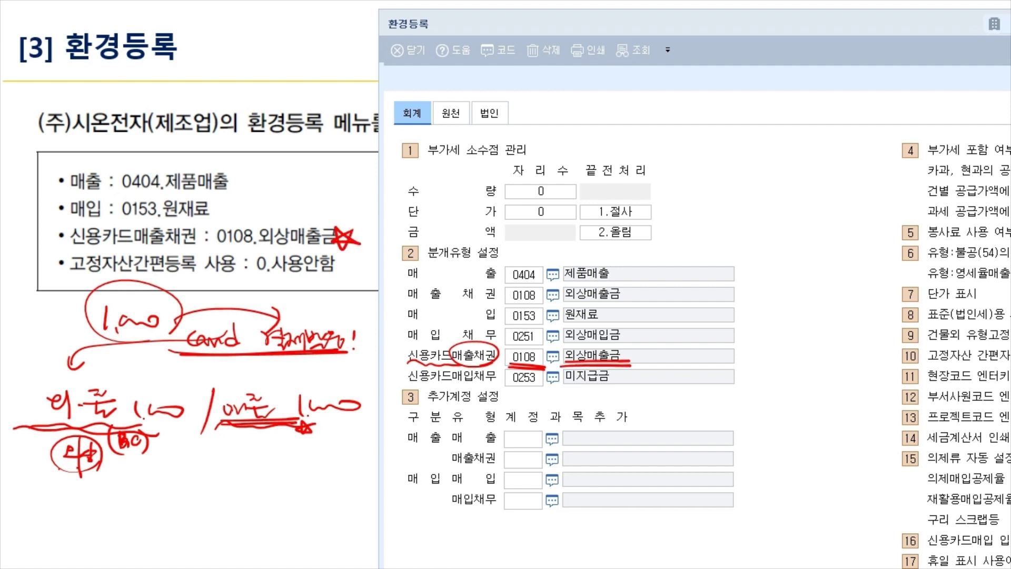
{"action": "mouse_move", "coordinate": [707, 159]}
{"action": "left_mouse_down"}
{"action": "mouse_move", "coordinate": [708, 191]}
{"action": "mouse_move", "coordinate": [730, 188]}
{"action": "left_mouse_up"}
{"action": "mouse_move", "coordinate": [727, 174]}
{"action": "left_mouse_down"}
{"action": "mouse_move", "coordinate": [740, 173]}
{"action": "mouse_move", "coordinate": [742, 194]}
{"action": "left_mouse_up"}
{"action": "left_click_drag", "start_coordinate": [755, 164], "coordinate": [782, 163]}
{"action": "mouse_move", "coordinate": [768, 171]}
{"action": "left_mouse_down"}
{"action": "mouse_move", "coordinate": [779, 187]}
{"action": "mouse_move", "coordinate": [774, 175]}
{"action": "left_mouse_up"}
{"action": "left_click_drag", "start_coordinate": [700, 205], "coordinate": [833, 185]}
{"action": "mouse_move", "coordinate": [775, 217]}
{"action": "left_mouse_down"}
{"action": "mouse_move", "coordinate": [665, 343]}
{"action": "mouse_move", "coordinate": [700, 348]}
{"action": "left_mouse_up"}
{"action": "mouse_move", "coordinate": [632, 258]}
{"action": "left_mouse_down"}
{"action": "mouse_move", "coordinate": [673, 329]}
{"action": "mouse_move", "coordinate": [648, 423]}
{"action": "left_mouse_up"}
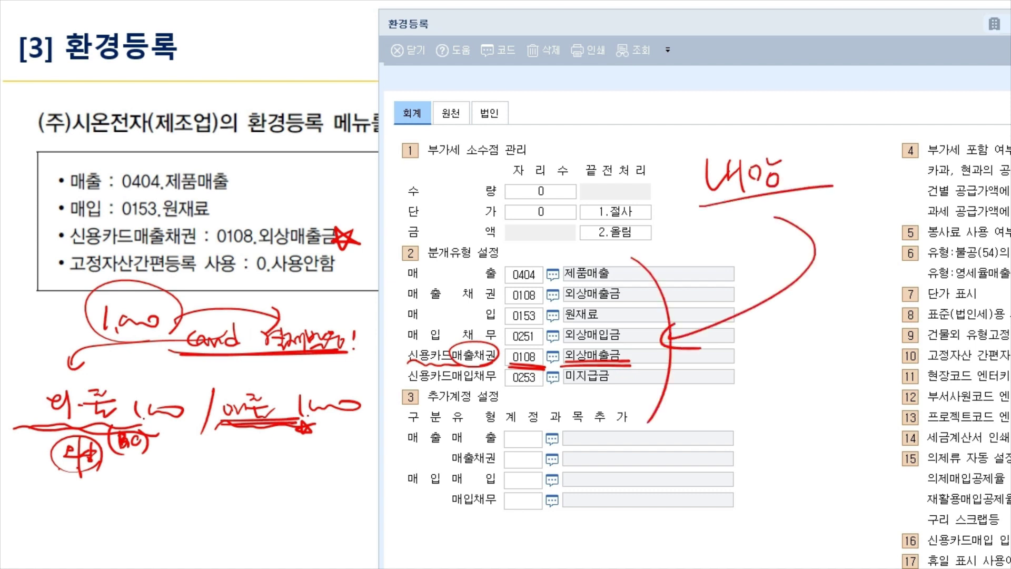
{"action": "mouse_move", "coordinate": [689, 385]}
{"action": "left_mouse_down"}
{"action": "mouse_move", "coordinate": [765, 358]}
{"action": "mouse_move", "coordinate": [649, 443]}
{"action": "left_mouse_up"}
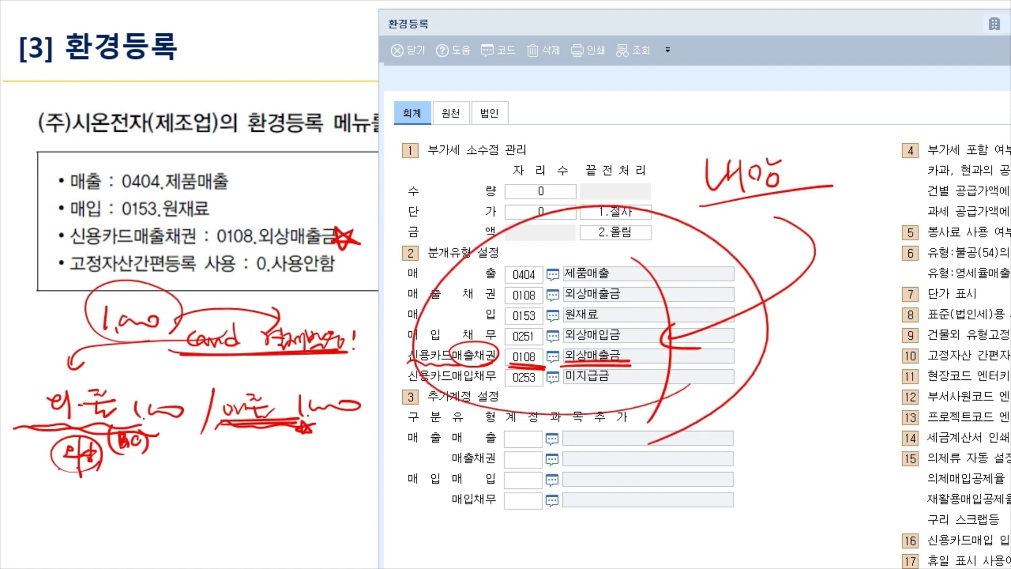
{"action": "key", "text": "e"}
{"action": "mouse_move", "coordinate": [661, 375]}
{"action": "left_mouse_down"}
{"action": "mouse_move", "coordinate": [480, 327]}
{"action": "mouse_move", "coordinate": [661, 363]}
{"action": "left_mouse_up"}
{"action": "left_click_drag", "start_coordinate": [735, 258], "coordinate": [748, 296]}
{"action": "mouse_move", "coordinate": [750, 262]}
{"action": "left_mouse_down"}
{"action": "mouse_move", "coordinate": [768, 299]}
{"action": "mouse_move", "coordinate": [743, 333]}
{"action": "mouse_move", "coordinate": [742, 364]}
{"action": "left_mouse_up"}
{"action": "mouse_move", "coordinate": [747, 330]}
{"action": "left_mouse_down"}
{"action": "mouse_move", "coordinate": [757, 323]}
{"action": "mouse_move", "coordinate": [758, 334]}
{"action": "left_mouse_up"}
{"action": "left_click_drag", "start_coordinate": [766, 327], "coordinate": [770, 350]}
{"action": "left_click_drag", "start_coordinate": [728, 378], "coordinate": [748, 390]}
{"action": "mouse_move", "coordinate": [718, 395]}
{"action": "left_mouse_down"}
{"action": "mouse_move", "coordinate": [762, 394]}
{"action": "mouse_move", "coordinate": [743, 409]}
{"action": "left_mouse_up"}
{"action": "mouse_move", "coordinate": [740, 405]}
{"action": "left_mouse_down"}
{"action": "mouse_move", "coordinate": [759, 411]}
{"action": "mouse_move", "coordinate": [764, 402]}
{"action": "left_mouse_up"}
{"action": "left_click_drag", "start_coordinate": [759, 391], "coordinate": [786, 405]}
{"action": "mouse_move", "coordinate": [803, 376]}
{"action": "left_mouse_down"}
{"action": "mouse_move", "coordinate": [824, 406]}
{"action": "mouse_move", "coordinate": [812, 416]}
{"action": "left_mouse_up"}
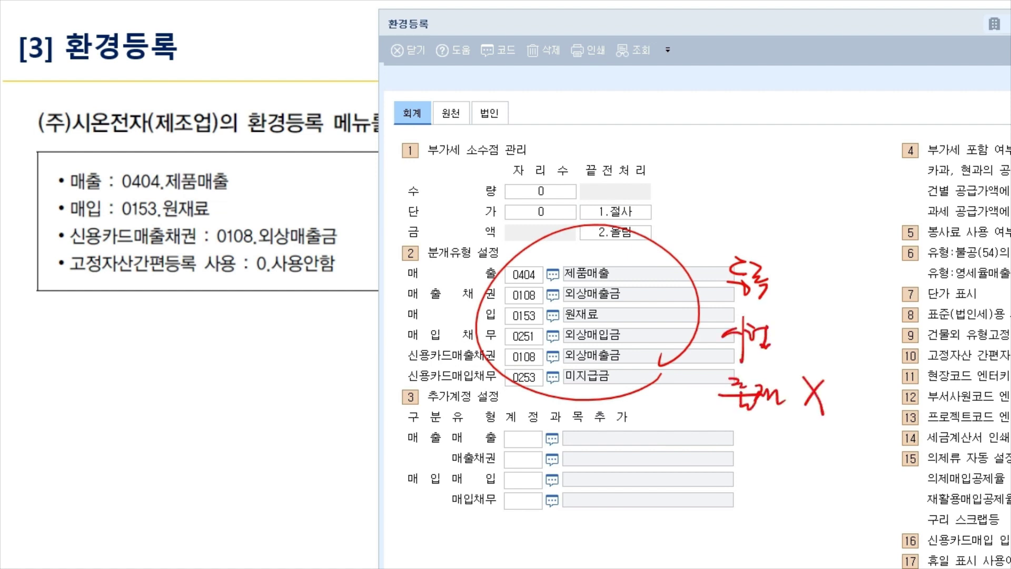
{"action": "mouse_move", "coordinate": [537, 290]}
{"action": "left_mouse_down"}
{"action": "mouse_move", "coordinate": [719, 149]}
{"action": "mouse_move", "coordinate": [740, 159]}
{"action": "left_mouse_up"}
{"action": "mouse_move", "coordinate": [754, 127]}
{"action": "left_mouse_down"}
{"action": "mouse_move", "coordinate": [756, 162]}
{"action": "mouse_move", "coordinate": [779, 132]}
{"action": "left_mouse_up"}
{"action": "left_click_drag", "start_coordinate": [766, 138], "coordinate": [787, 155]}
{"action": "left_click_drag", "start_coordinate": [790, 122], "coordinate": [811, 147]}
{"action": "mouse_move", "coordinate": [803, 150]}
{"action": "left_mouse_down"}
{"action": "mouse_move", "coordinate": [817, 157]}
{"action": "mouse_move", "coordinate": [703, 117]}
{"action": "mouse_move", "coordinate": [861, 157]}
{"action": "left_mouse_up"}
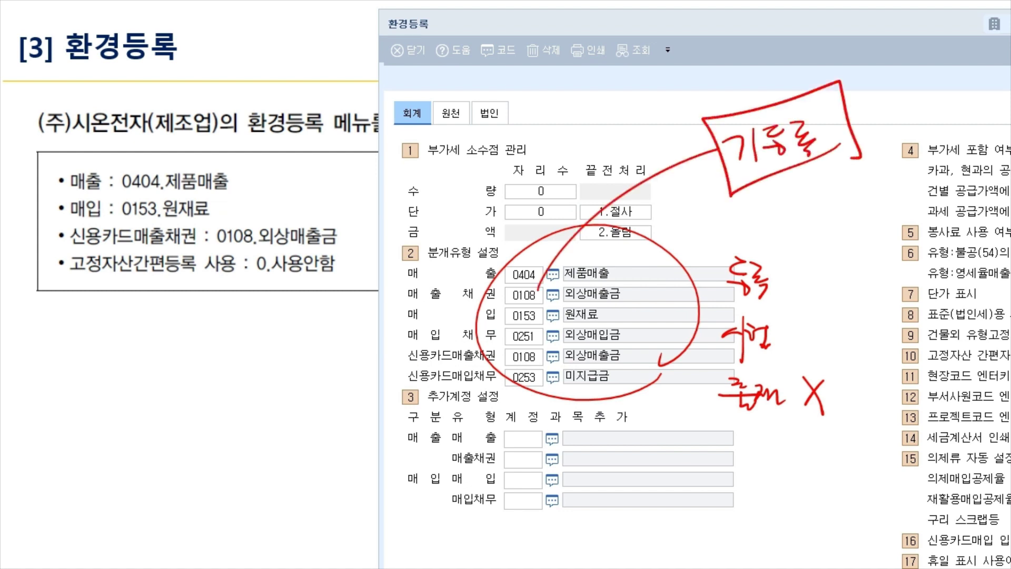
{"action": "key", "text": "Escape"}
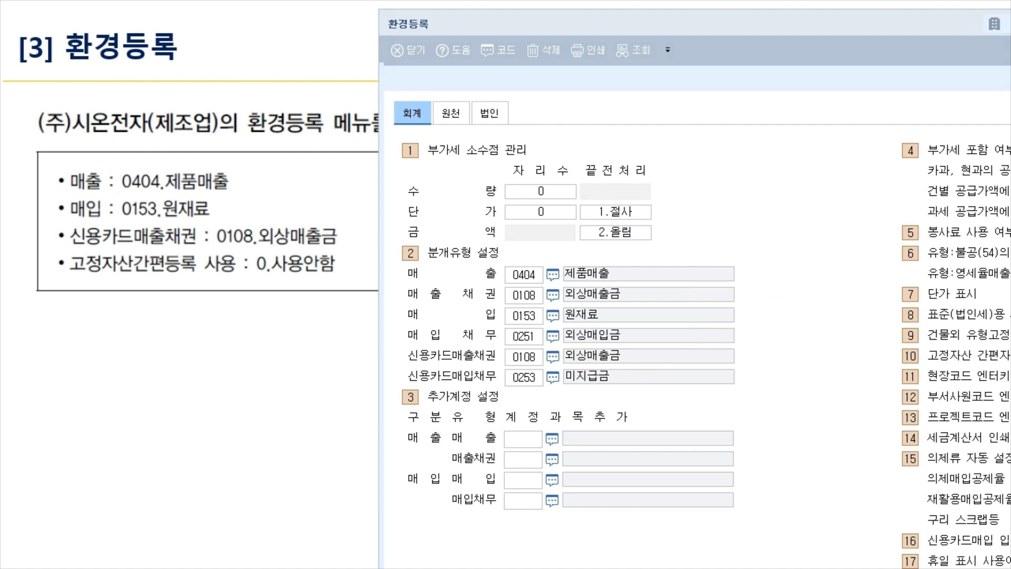
Set item 10, 고정자산 간편자동등록 사용, to 0.사용안함 and highlight the new value.
{"action": "left_click", "coordinate": [524, 377]}
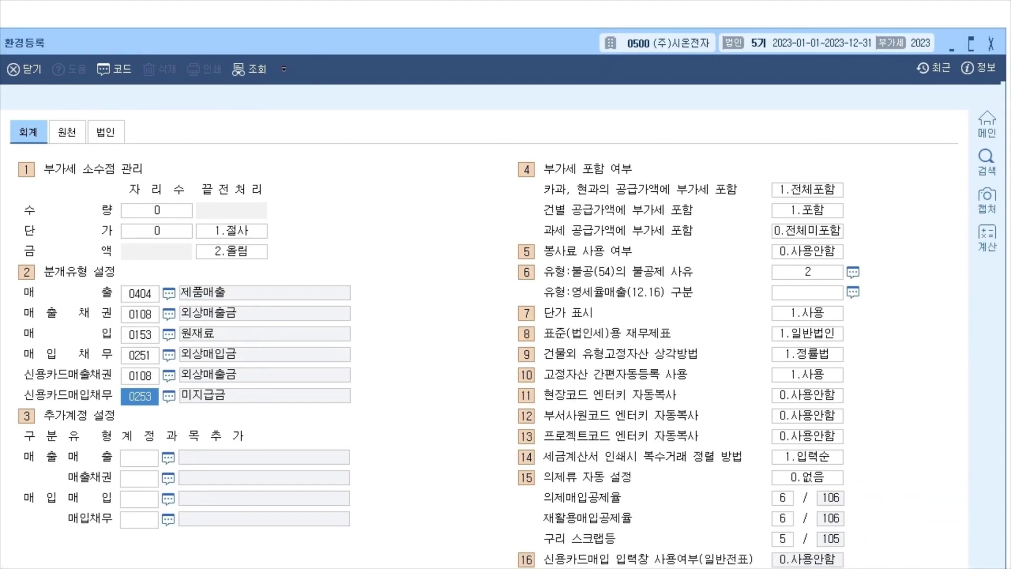
{"action": "left_click", "coordinate": [807, 375]}
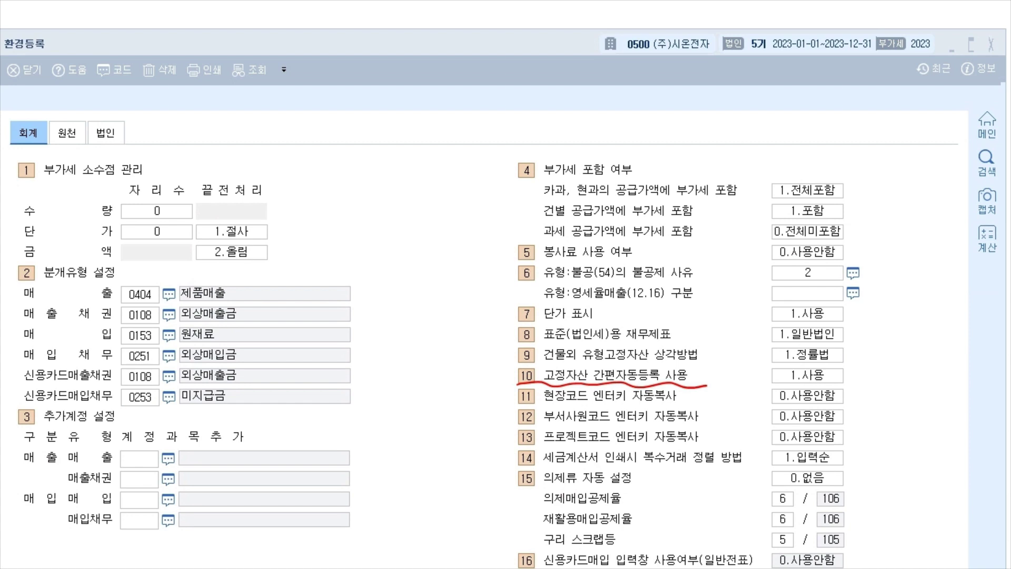
{"action": "left_click_drag", "start_coordinate": [766, 385], "coordinate": [859, 385]}
{"action": "mouse_move", "coordinate": [850, 368]}
{"action": "left_mouse_down"}
{"action": "mouse_move", "coordinate": [857, 379]}
{"action": "mouse_move", "coordinate": [875, 360]}
{"action": "left_mouse_up"}
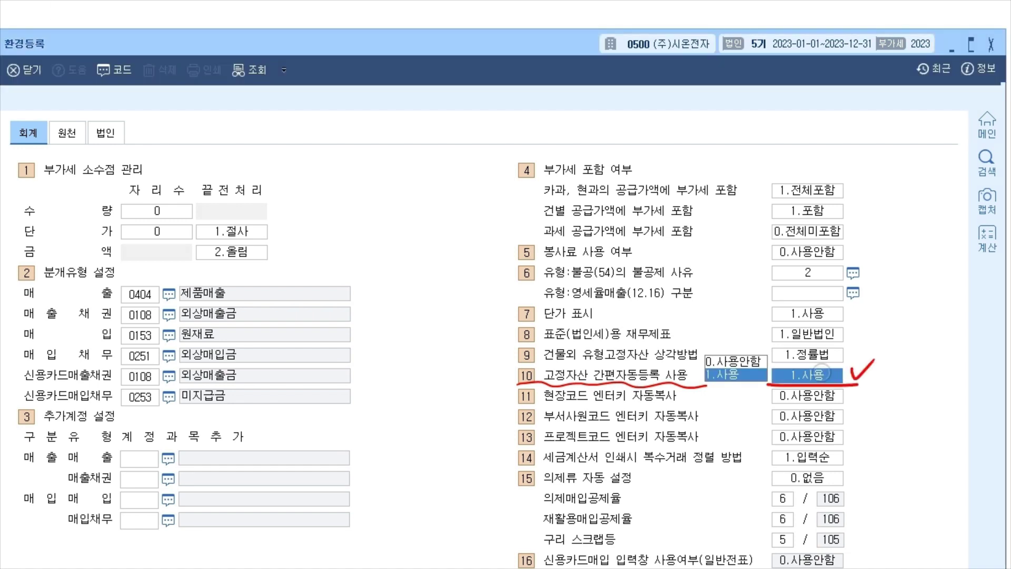
{"action": "key", "text": "0"}
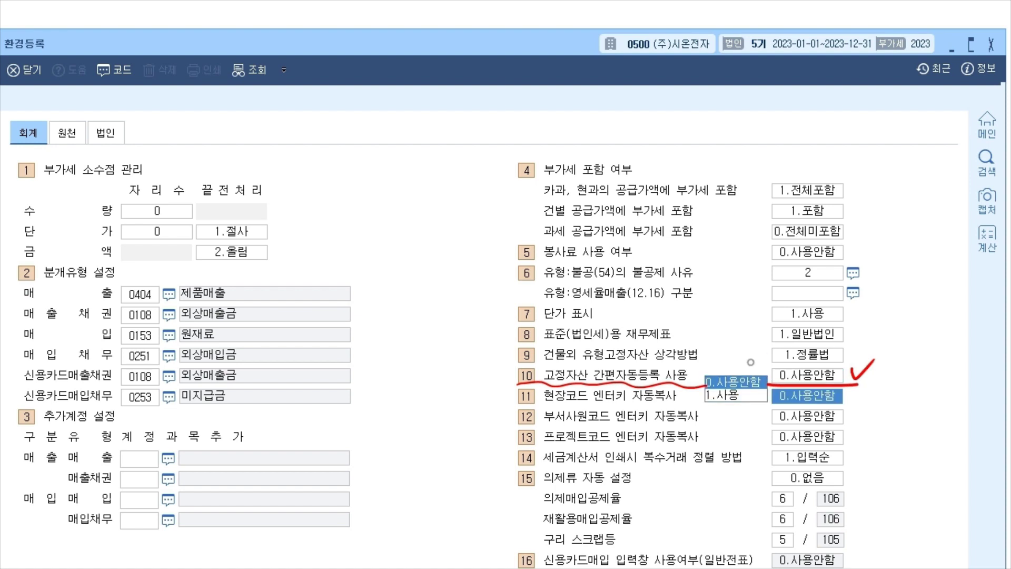
{"action": "left_click", "coordinate": [142, 233]}
{"action": "left_click", "coordinate": [140, 398]}
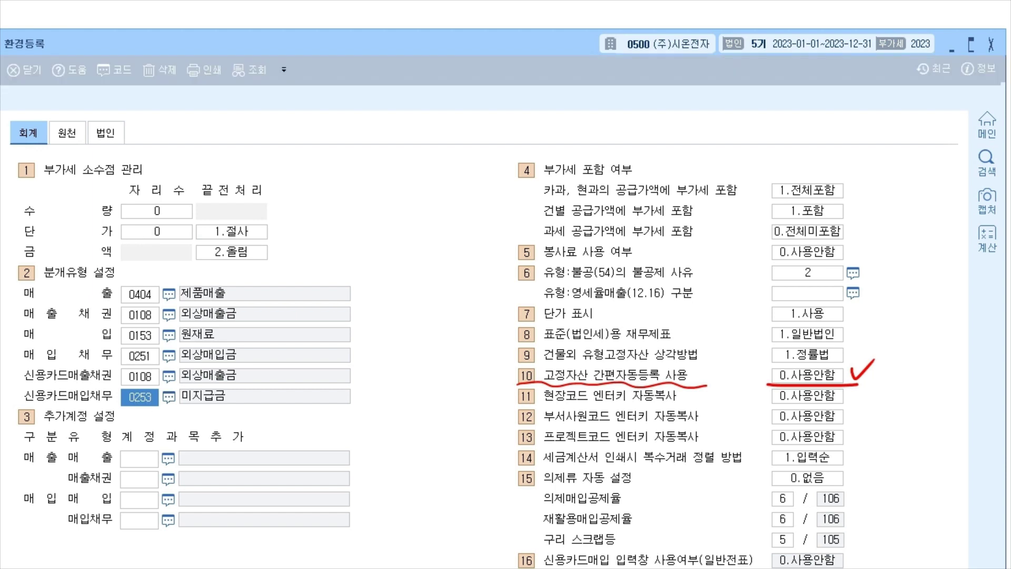
{"action": "mouse_move", "coordinate": [770, 381]}
{"action": "left_mouse_down"}
{"action": "mouse_move", "coordinate": [822, 362]}
{"action": "mouse_move", "coordinate": [828, 390]}
{"action": "mouse_move", "coordinate": [883, 346]}
{"action": "left_mouse_up"}
{"action": "key", "text": "Escape"}
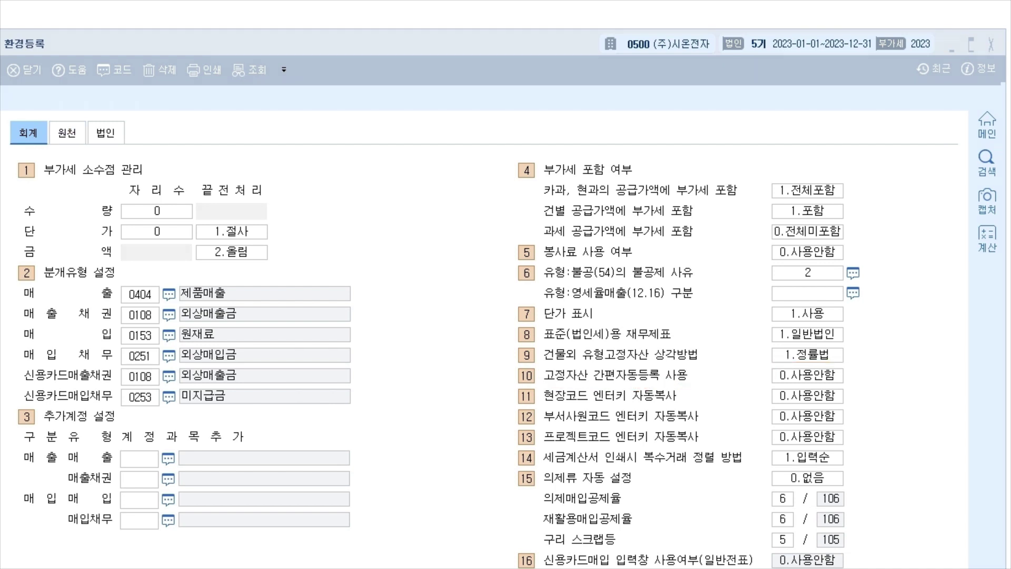
{"action": "left_click", "coordinate": [140, 397]}
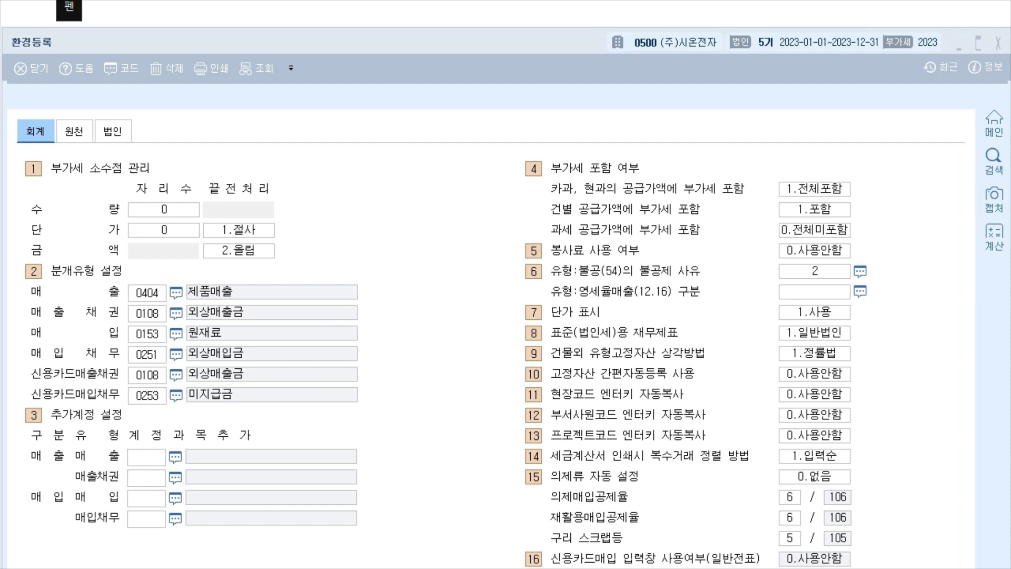
{"action": "mouse_move", "coordinate": [871, 139]}
{"action": "left_mouse_down"}
{"action": "mouse_move", "coordinate": [723, 138]}
{"action": "mouse_move", "coordinate": [507, 203]}
{"action": "mouse_move", "coordinate": [585, 394]}
{"action": "mouse_move", "coordinate": [928, 216]}
{"action": "mouse_move", "coordinate": [682, 138]}
{"action": "left_mouse_up"}
{"action": "left_click_drag", "start_coordinate": [542, 179], "coordinate": [661, 172]}
{"action": "left_click_drag", "start_coordinate": [544, 253], "coordinate": [644, 248]}
{"action": "left_click_drag", "start_coordinate": [552, 279], "coordinate": [659, 277]}
{"action": "left_click_drag", "start_coordinate": [563, 299], "coordinate": [656, 297]}
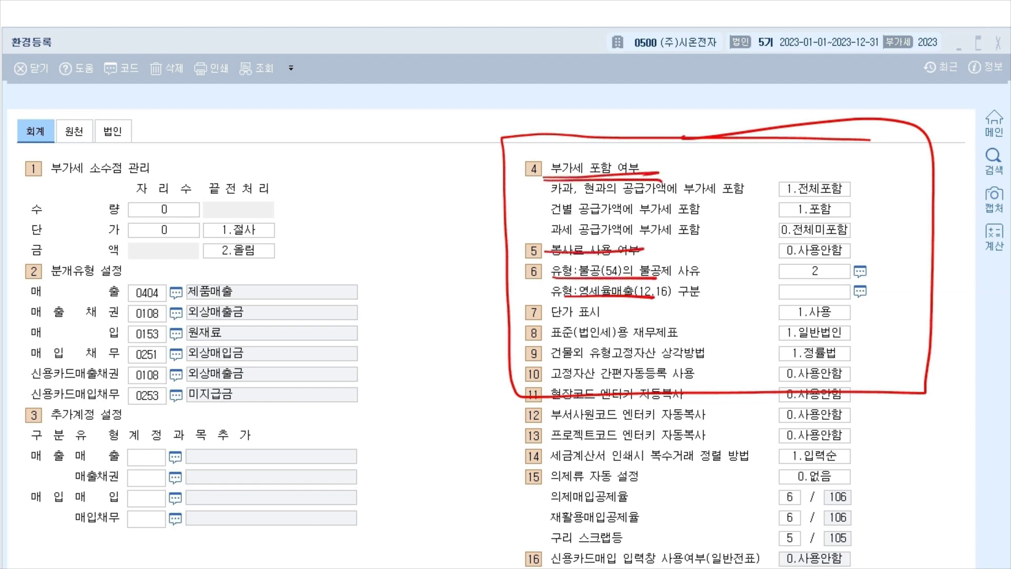
{"action": "mouse_move", "coordinate": [714, 210]}
{"action": "left_mouse_down"}
{"action": "mouse_move", "coordinate": [731, 258]}
{"action": "mouse_move", "coordinate": [740, 211]}
{"action": "left_mouse_up"}
{"action": "mouse_move", "coordinate": [743, 251]}
{"action": "left_mouse_down"}
{"action": "mouse_move", "coordinate": [761, 248]}
{"action": "mouse_move", "coordinate": [790, 212]}
{"action": "left_mouse_up"}
{"action": "left_click_drag", "start_coordinate": [770, 217], "coordinate": [772, 258]}
{"action": "left_click_drag", "start_coordinate": [816, 292], "coordinate": [794, 293]}
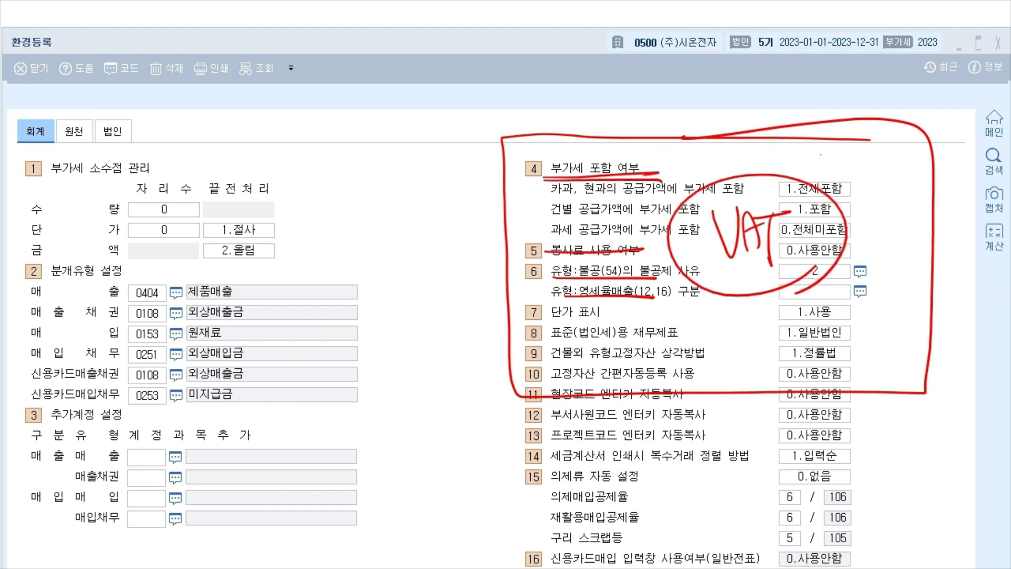
{"action": "left_click_drag", "start_coordinate": [820, 154], "coordinate": [817, 392]}
{"action": "left_click_drag", "start_coordinate": [813, 378], "coordinate": [816, 392]}
{"action": "mouse_move", "coordinate": [693, 116]}
{"action": "left_mouse_down"}
{"action": "mouse_move", "coordinate": [679, 105]}
{"action": "mouse_move", "coordinate": [687, 113]}
{"action": "left_mouse_up"}
{"action": "mouse_move", "coordinate": [729, 87]}
{"action": "left_mouse_down"}
{"action": "mouse_move", "coordinate": [711, 84]}
{"action": "mouse_move", "coordinate": [731, 97]}
{"action": "left_mouse_up"}
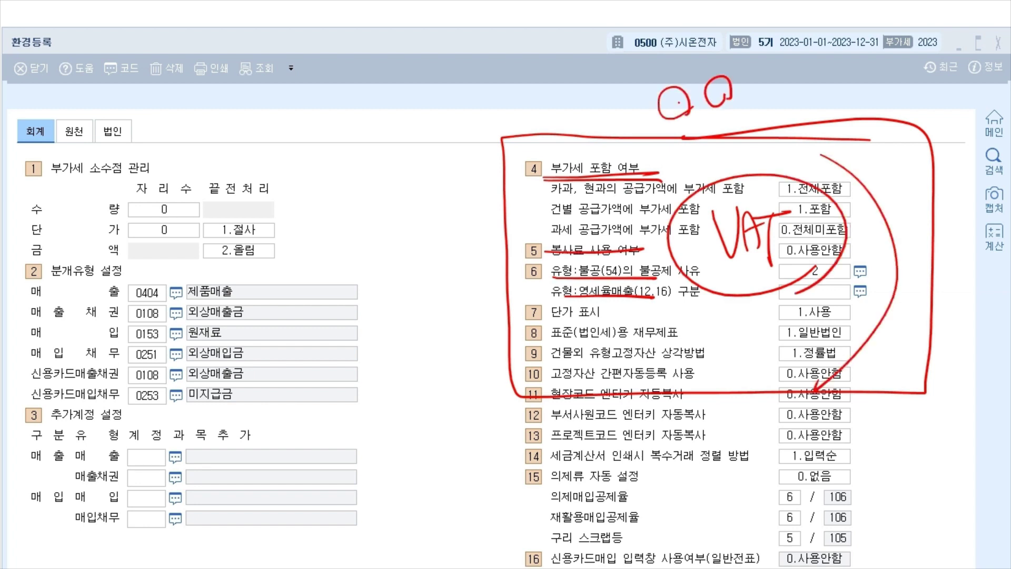
{"action": "mouse_move", "coordinate": [646, 107]}
{"action": "left_mouse_down"}
{"action": "mouse_move", "coordinate": [743, 108]}
{"action": "mouse_move", "coordinate": [756, 90]}
{"action": "left_mouse_up"}
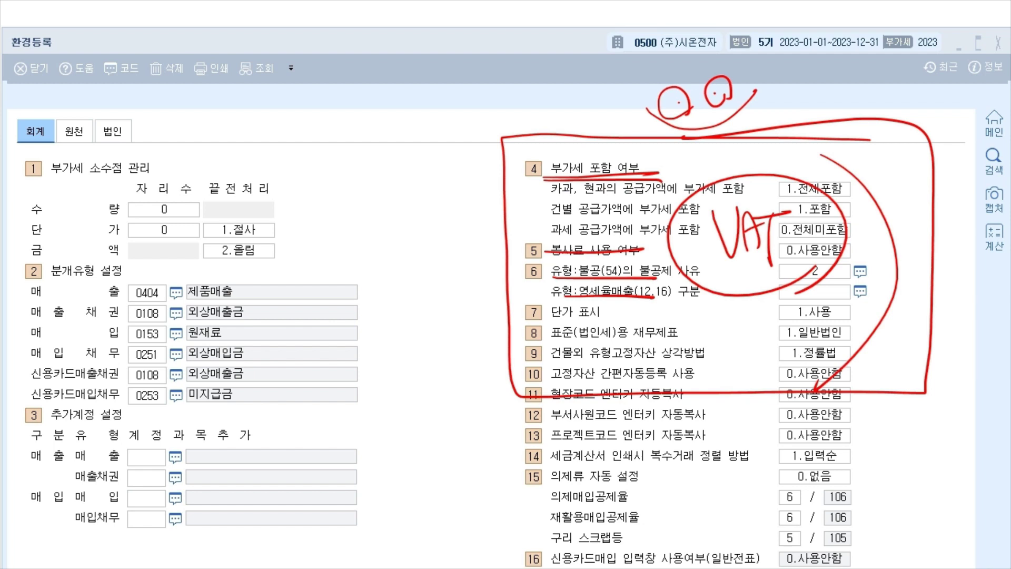
{"action": "key", "text": "Escape"}
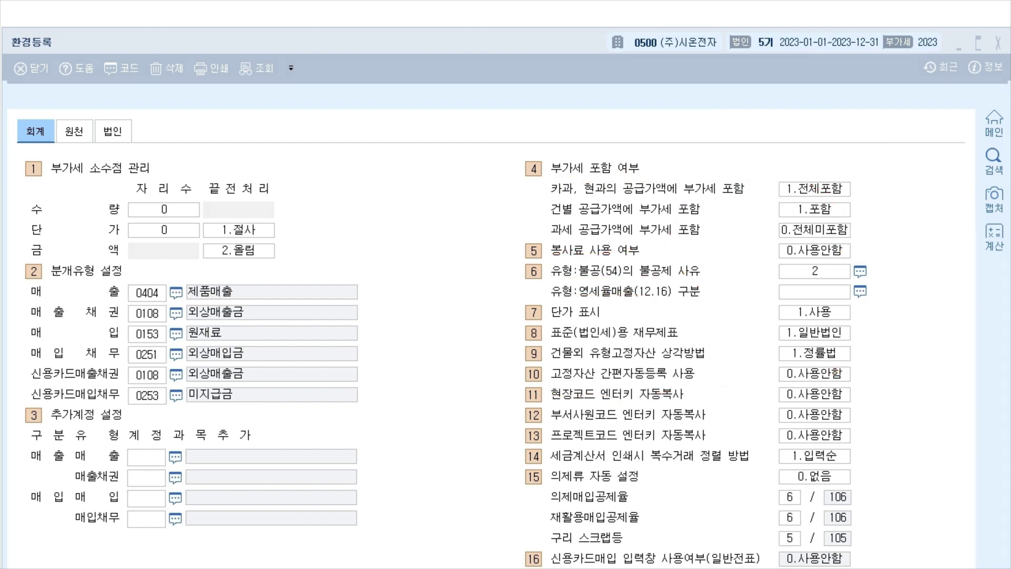
Move through the slides to the 거래처등록 code-range slide and play the customer register demo.
{"action": "key", "text": "Left"}
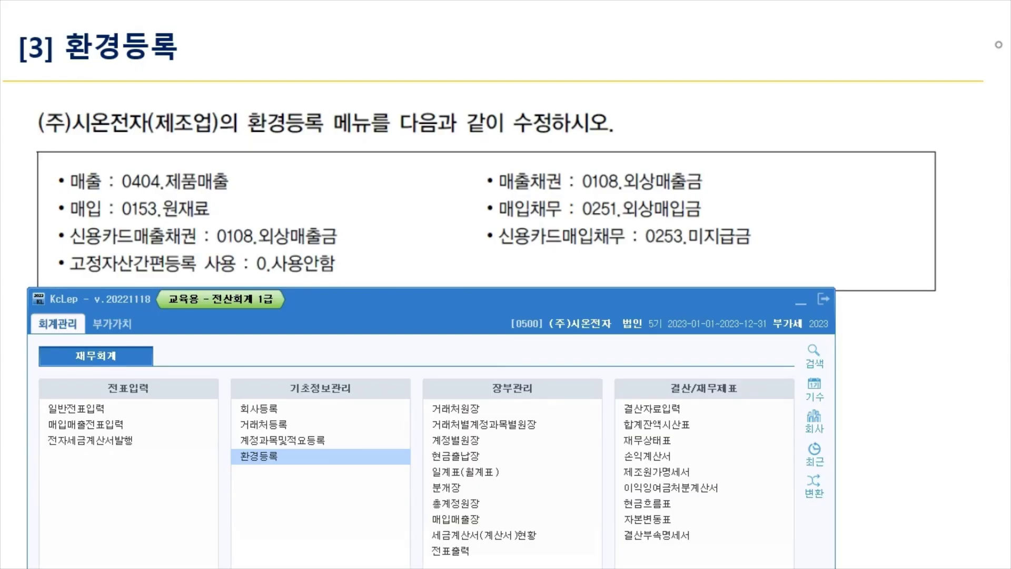
{"action": "key", "text": "Left"}
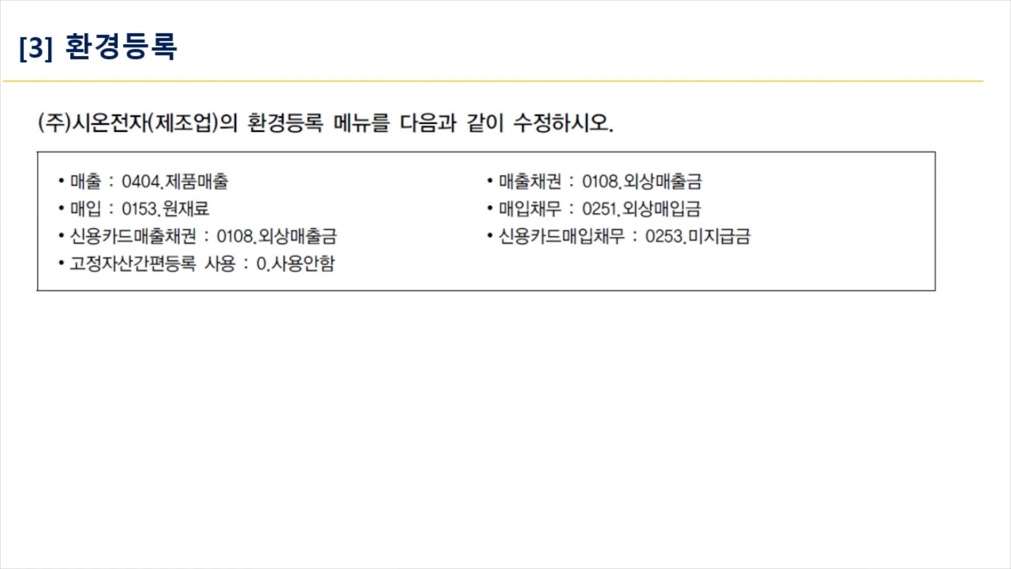
{"action": "key", "text": "Right"}
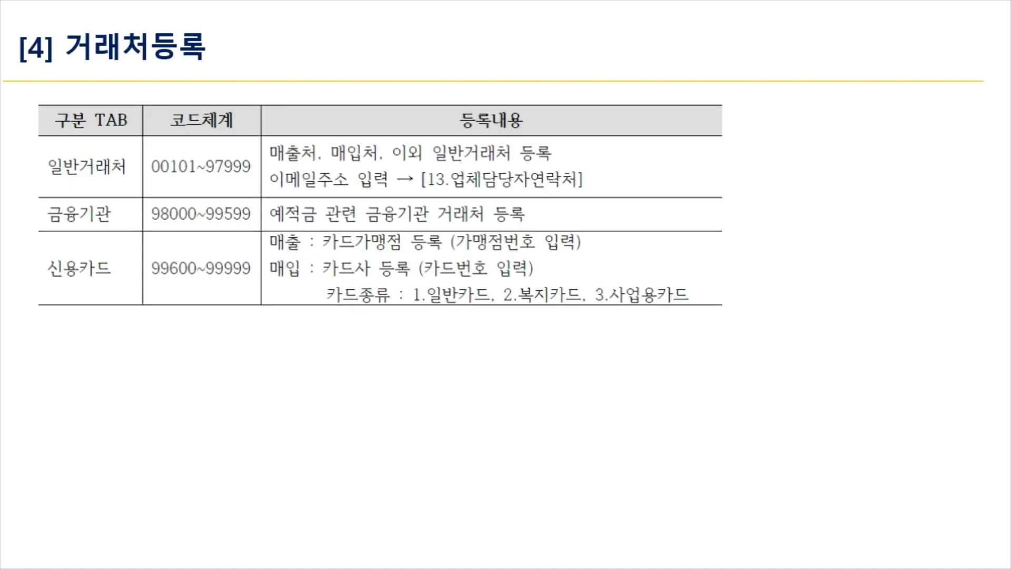
{"action": "key", "text": "Right"}
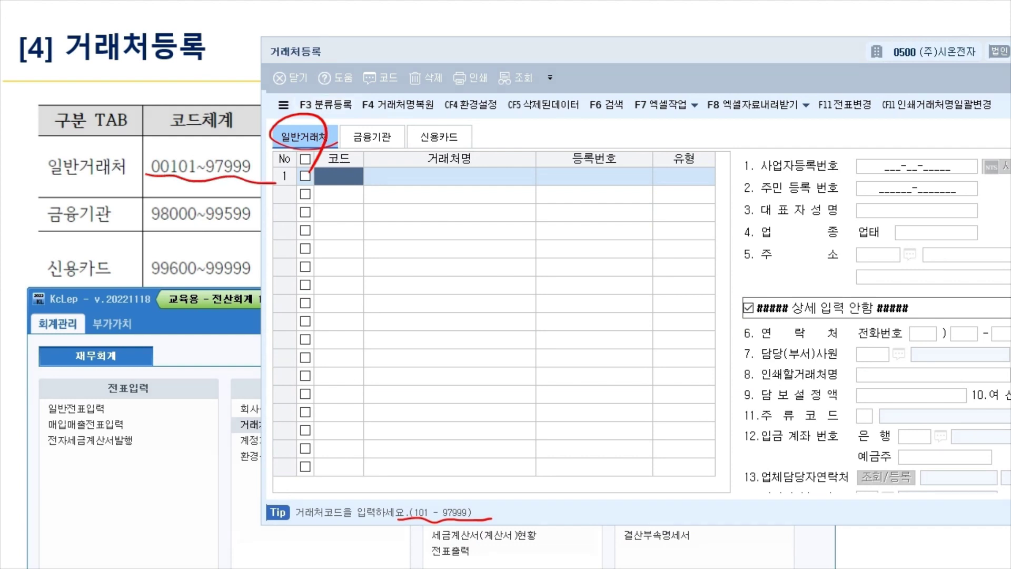
Look over the 금융기관 and 신용카드 customer tabs and their fields.
{"action": "left_click", "coordinate": [377, 138]}
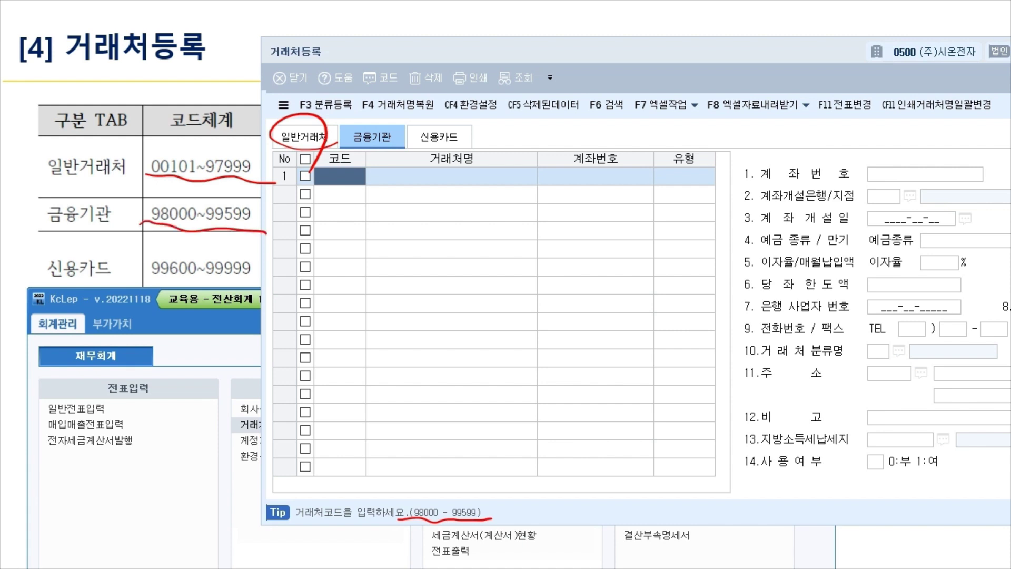
{"action": "left_click", "coordinate": [439, 137]}
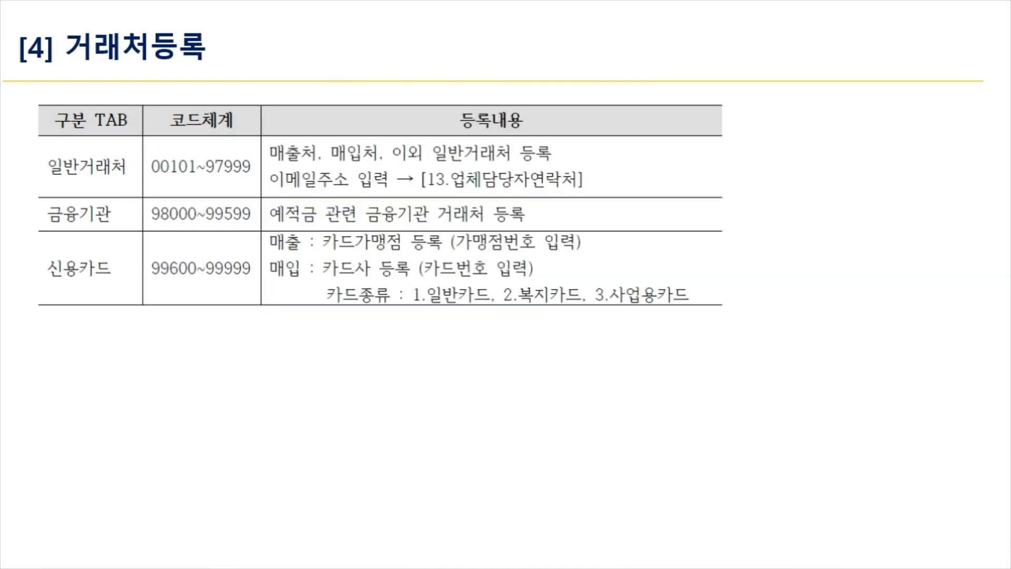
Remove the mistaken test credit-card entry 99600 from the customer register.
{"action": "key", "text": "Right"}
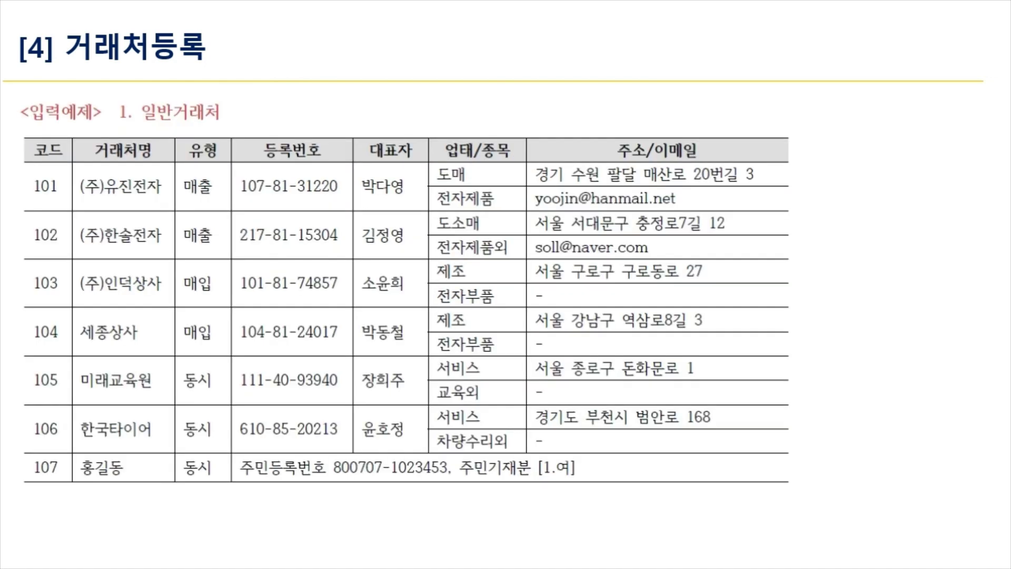
{"action": "key", "text": "Right"}
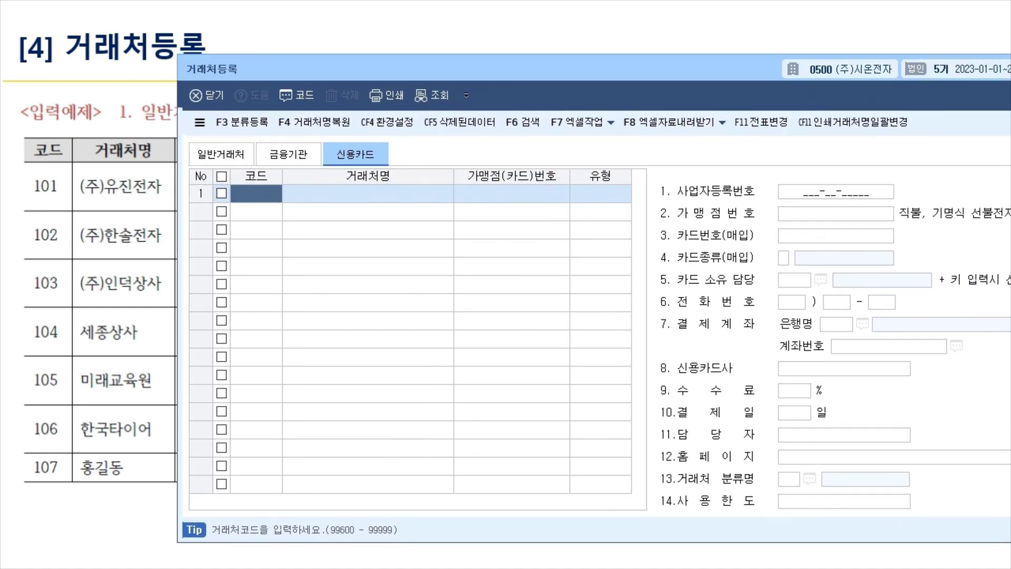
{"action": "type", "text": "99600"}
{"action": "key", "text": "Return"}
{"action": "type", "text": "101"}
{"action": "key", "text": "Return"}
{"action": "key", "text": "Return"}
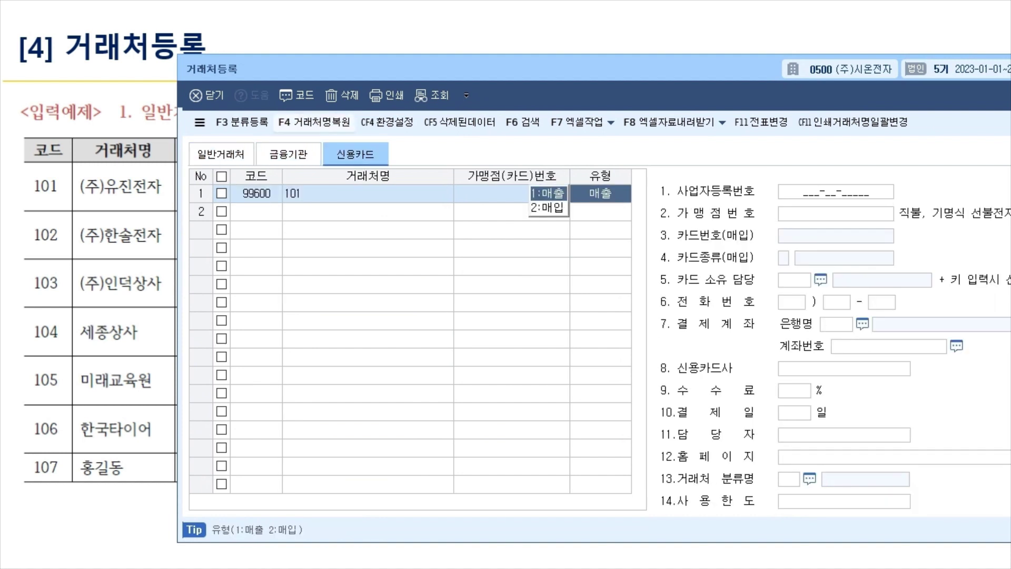
{"action": "left_click", "coordinate": [342, 96]}
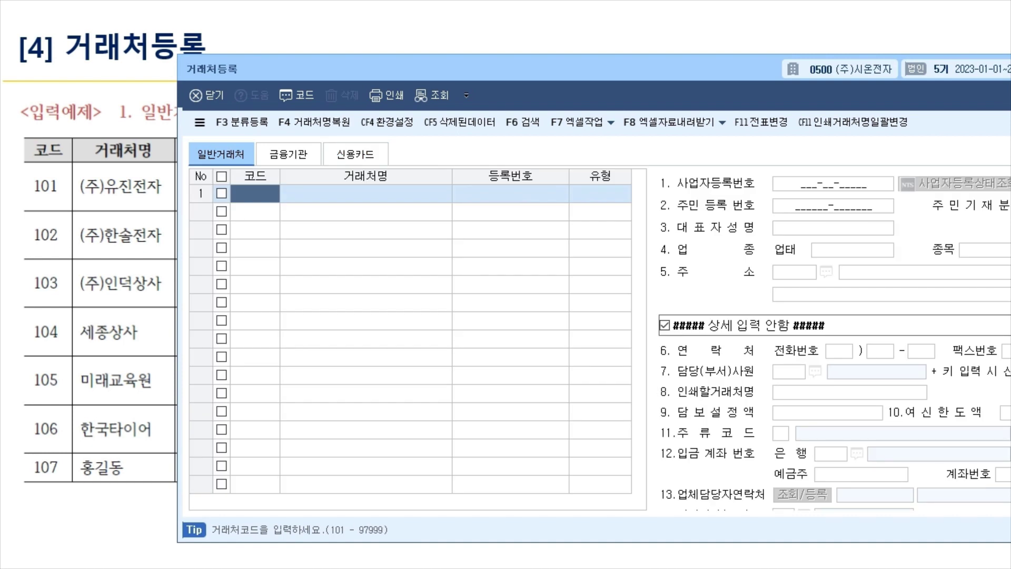
Enter general customer 00101 (주)유진전자 with type 1:매출.
{"action": "type", "text": "101"}
{"action": "key", "text": "Return"}
{"action": "type", "text": "(주)유지"}
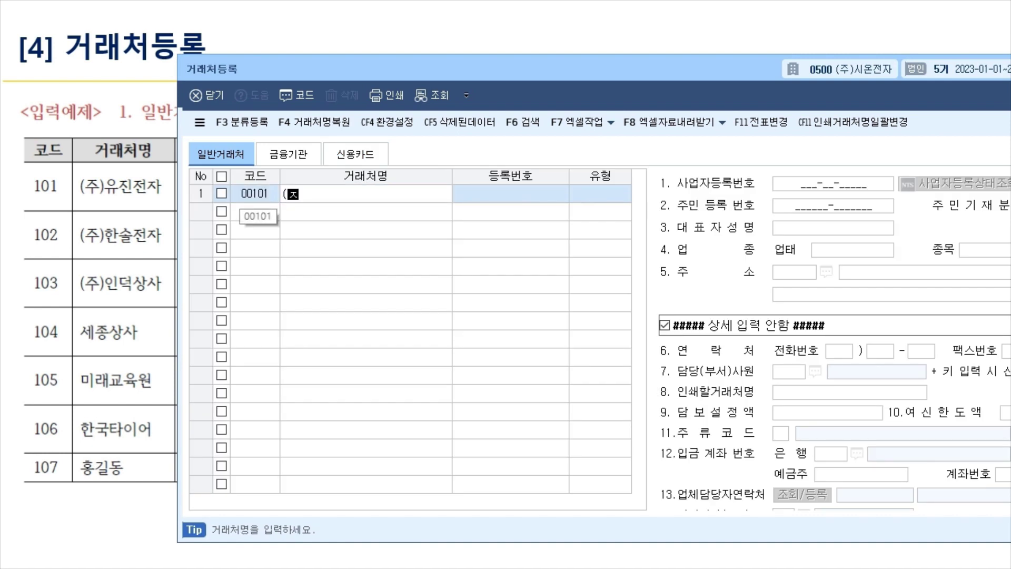
{"action": "type", "text": "ㄴ전자"}
{"action": "key", "text": "Return"}
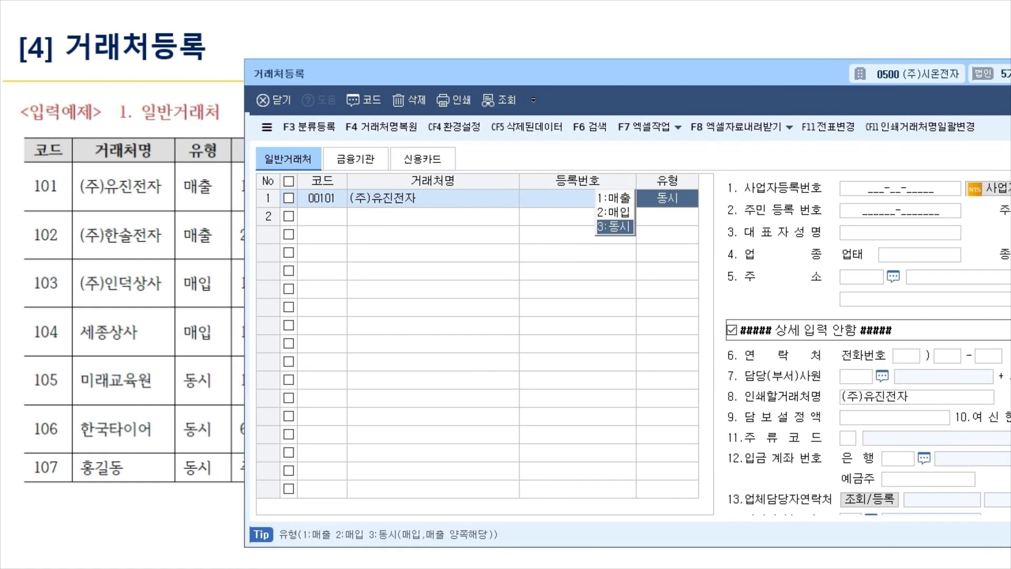
{"action": "key", "text": "1"}
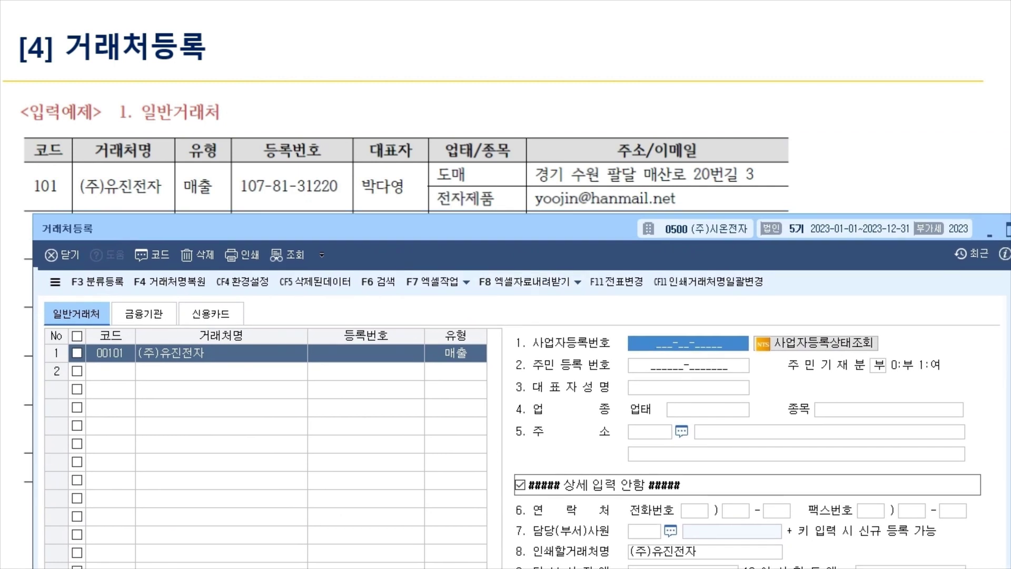
{"action": "key", "text": "Return"}
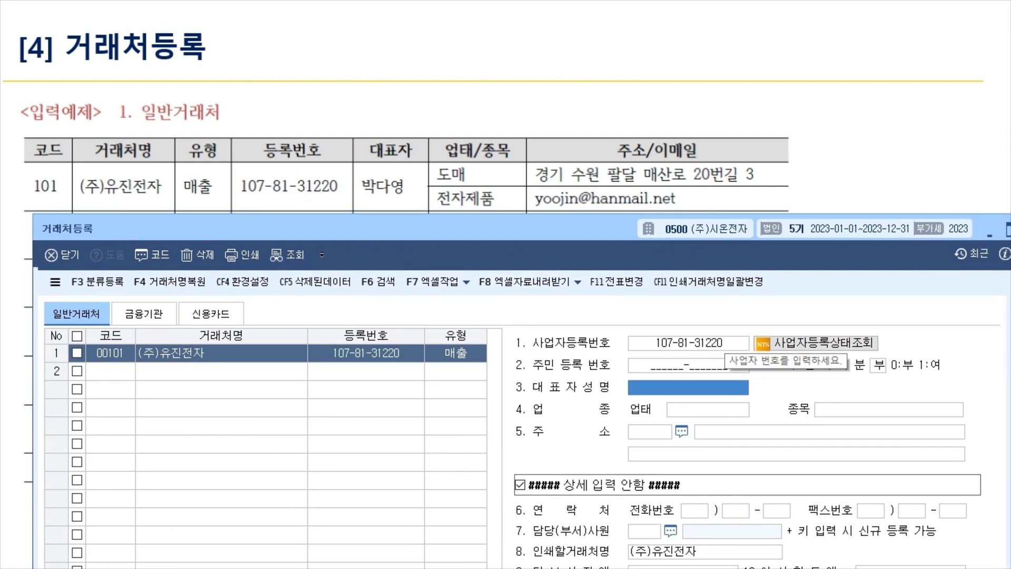
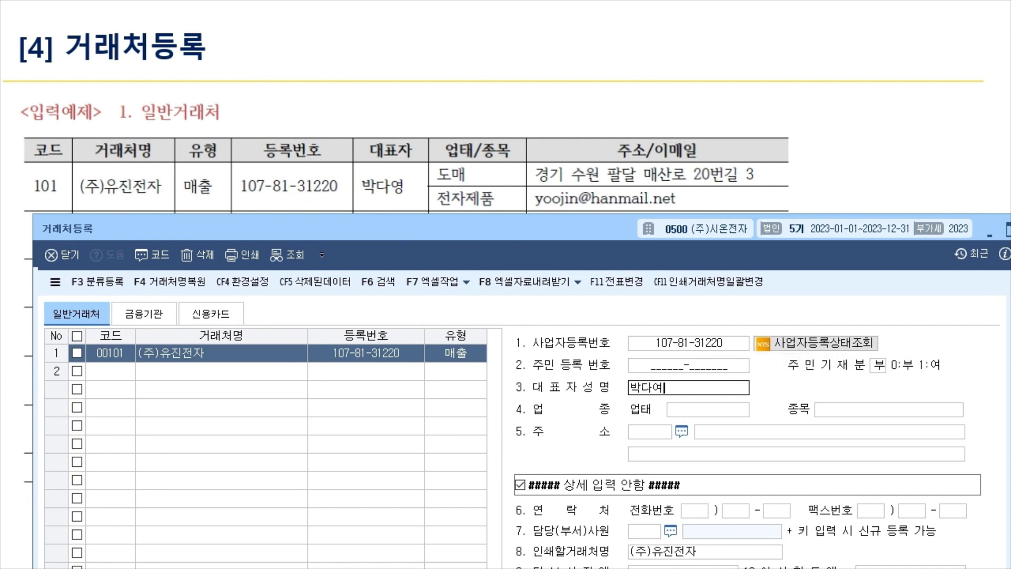
{"action": "key", "text": "Return"}
{"action": "type", "text": "도매"}
{"action": "key", "text": "Return"}
{"action": "type", "text": "전잦"}
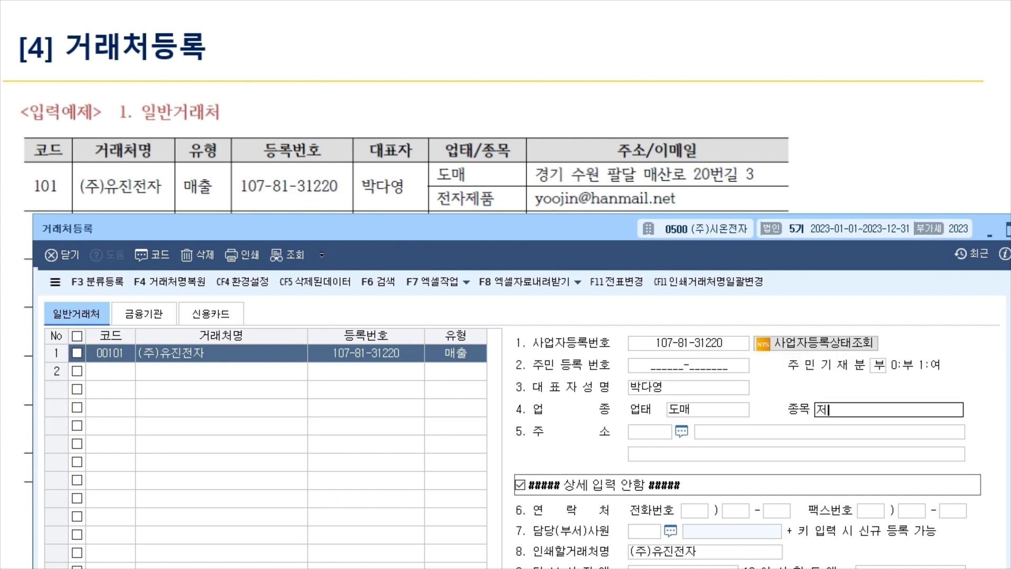
{"action": "type", "text": "제품"}
{"action": "key", "text": "Return"}
{"action": "key", "text": "Return"}
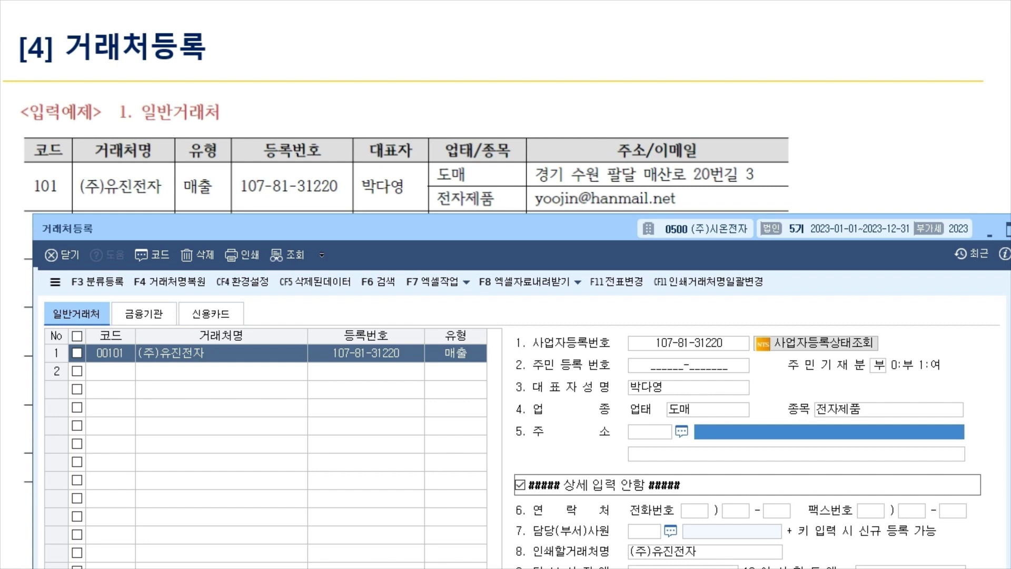
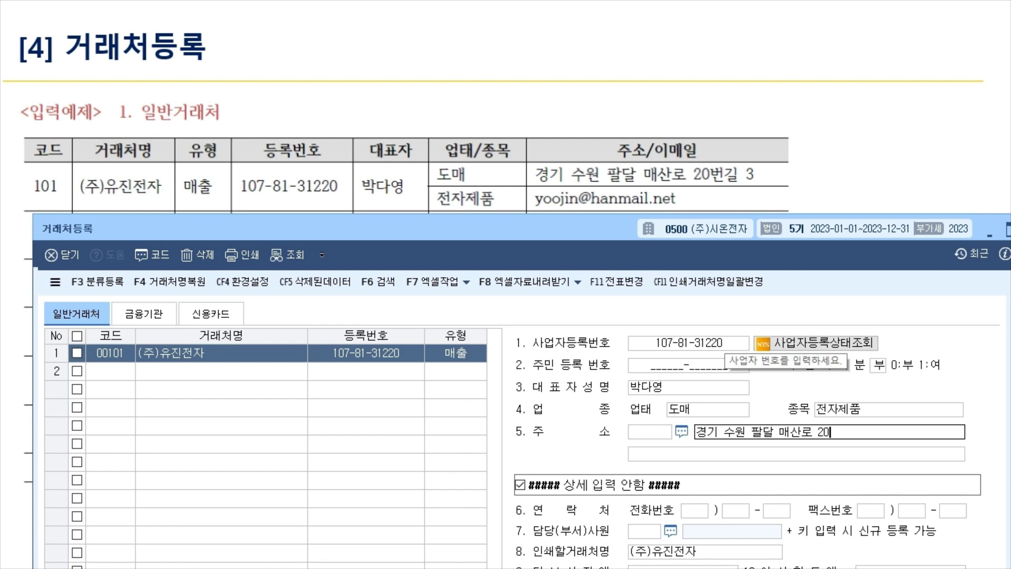
{"action": "key", "text": "Return"}
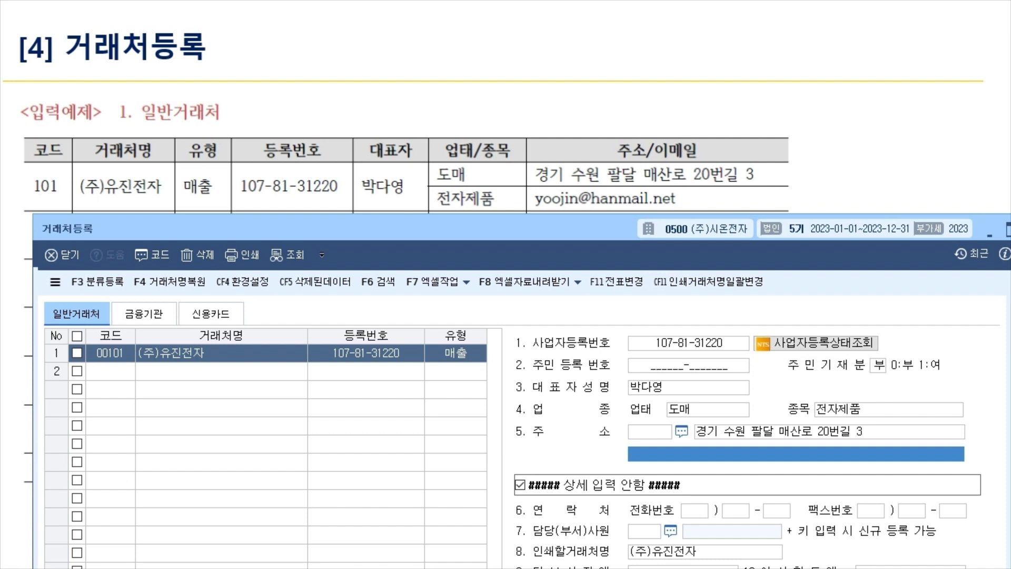
{"action": "key", "text": "ctrl+p"}
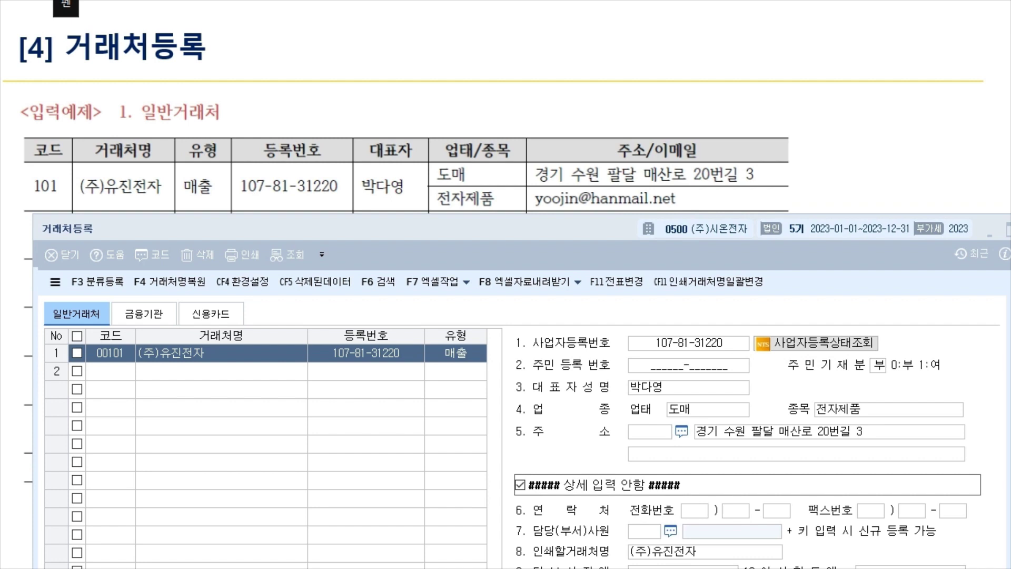
{"action": "left_click_drag", "start_coordinate": [77, 201], "coordinate": [186, 202]}
{"action": "mouse_move", "coordinate": [526, 210]}
{"action": "left_mouse_down"}
{"action": "mouse_move", "coordinate": [692, 209]}
{"action": "mouse_move", "coordinate": [716, 200]}
{"action": "left_mouse_up"}
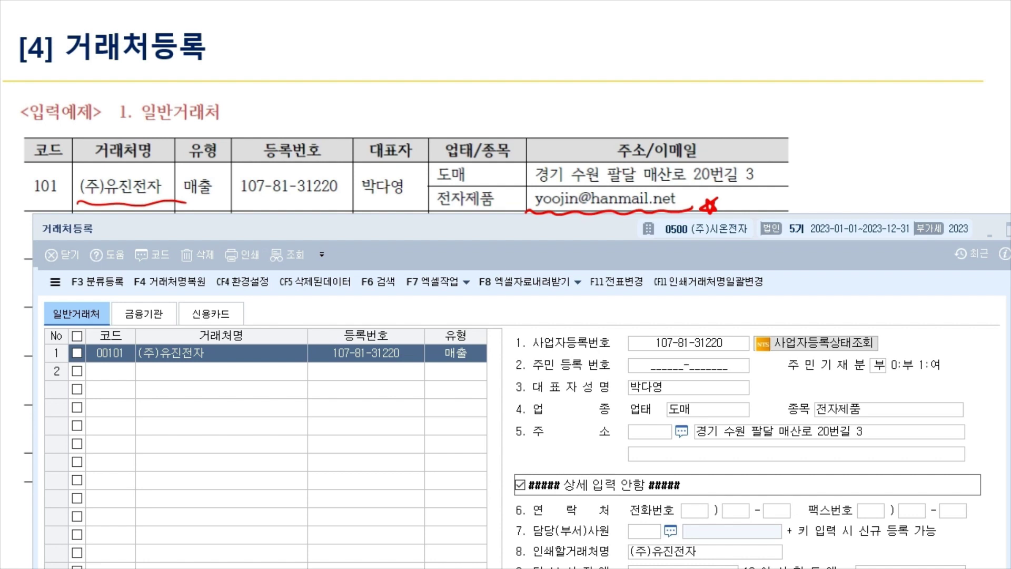
{"action": "mouse_move", "coordinate": [527, 211]}
{"action": "left_mouse_down"}
{"action": "mouse_move", "coordinate": [599, 185]}
{"action": "mouse_move", "coordinate": [679, 211]}
{"action": "mouse_move", "coordinate": [609, 215]}
{"action": "mouse_move", "coordinate": [544, 466]}
{"action": "mouse_move", "coordinate": [557, 512]}
{"action": "mouse_move", "coordinate": [605, 538]}
{"action": "mouse_move", "coordinate": [661, 537]}
{"action": "mouse_move", "coordinate": [679, 524]}
{"action": "mouse_move", "coordinate": [665, 540]}
{"action": "left_mouse_up"}
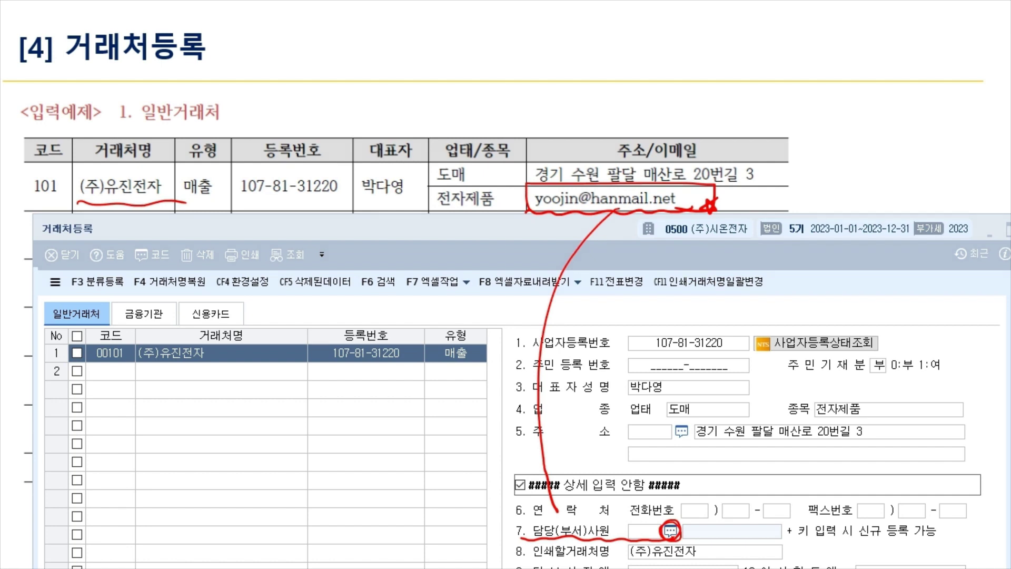
{"action": "key", "text": "F2"}
{"action": "key", "text": "Escape"}
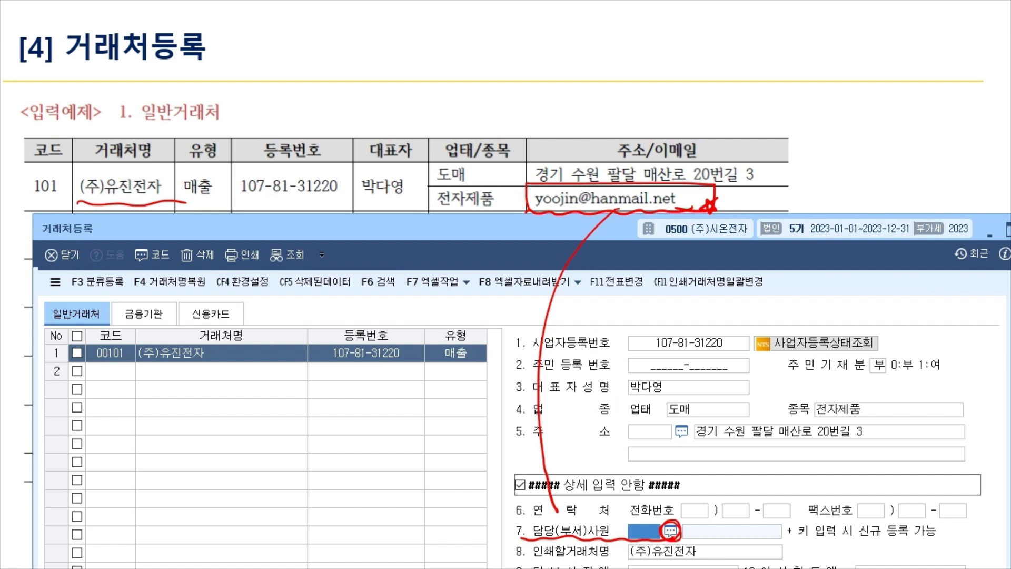
{"action": "key", "text": "F2"}
{"action": "key", "text": "Escape"}
{"action": "key", "text": "Escape"}
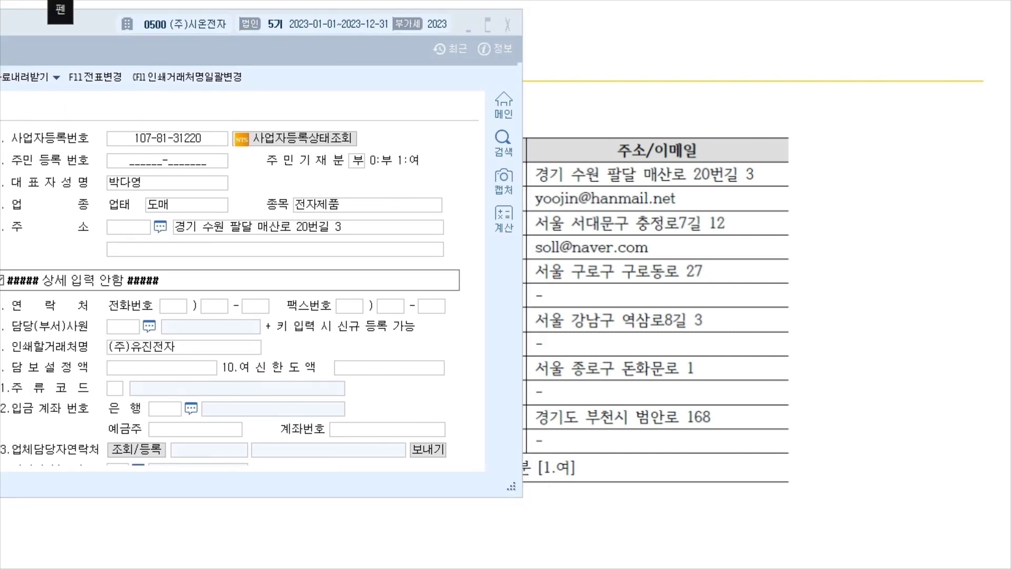
Annotate the example e-mail and the company contact field on screen.
{"action": "mouse_move", "coordinate": [530, 212]}
{"action": "left_mouse_down"}
{"action": "mouse_move", "coordinate": [531, 187]}
{"action": "mouse_move", "coordinate": [678, 190]}
{"action": "mouse_move", "coordinate": [691, 215]}
{"action": "left_mouse_up"}
{"action": "left_click_drag", "start_coordinate": [8, 454], "coordinate": [169, 464]}
{"action": "mouse_move", "coordinate": [561, 203]}
{"action": "left_mouse_down"}
{"action": "mouse_move", "coordinate": [442, 191]}
{"action": "mouse_move", "coordinate": [124, 429]}
{"action": "mouse_move", "coordinate": [132, 421]}
{"action": "left_mouse_up"}
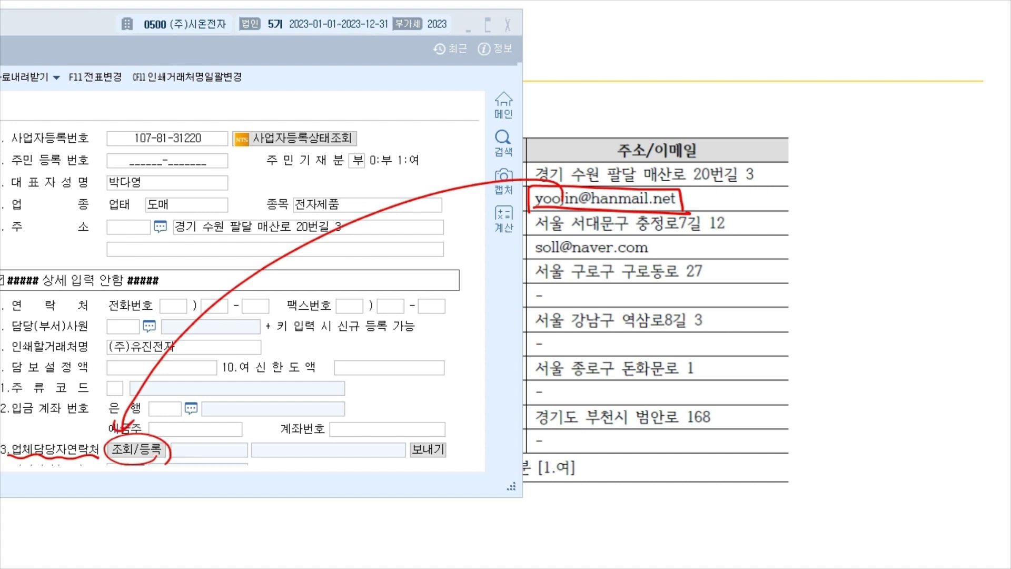
Register the contact person's e-mail address for 00101 and close the contact window.
{"action": "left_click", "coordinate": [136, 449]}
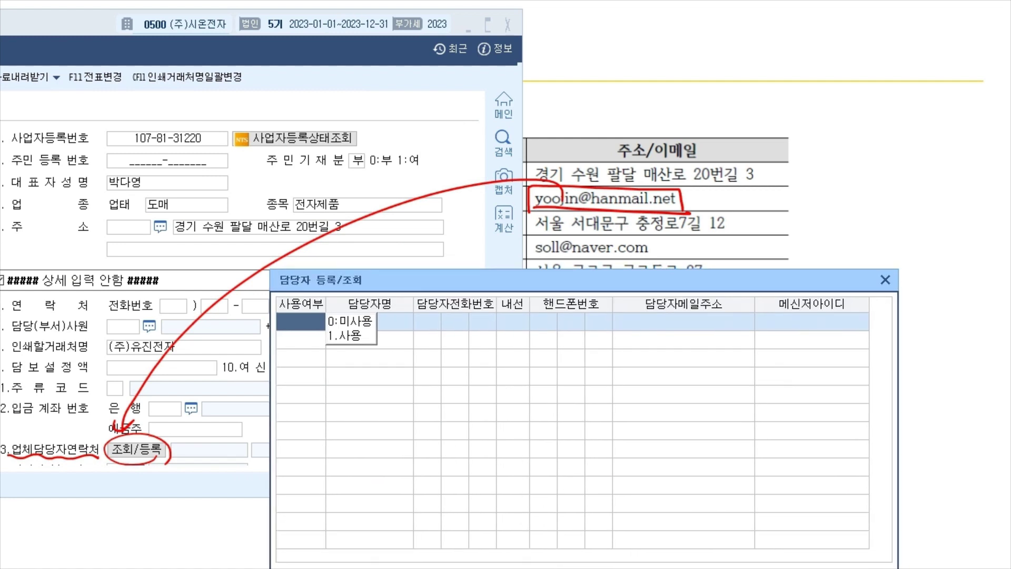
{"action": "key", "text": "Return"}
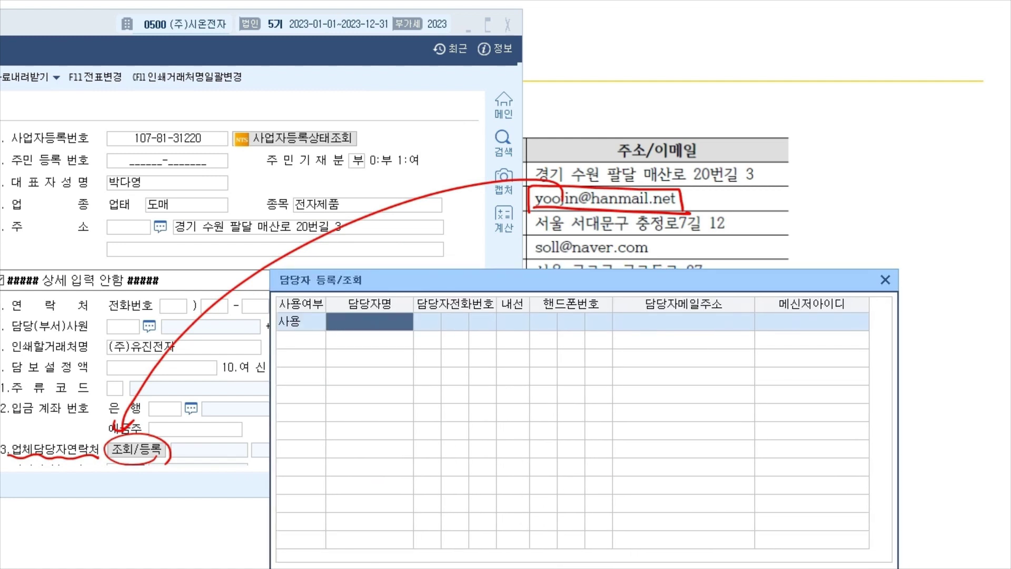
{"action": "key", "text": "Return"}
{"action": "key", "text": "Return"}
{"action": "key", "text": "Return"}
{"action": "key", "text": "Return"}
{"action": "key", "text": "Return"}
{"action": "key", "text": "Return"}
{"action": "key", "text": "Return"}
{"action": "key", "text": "Return"}
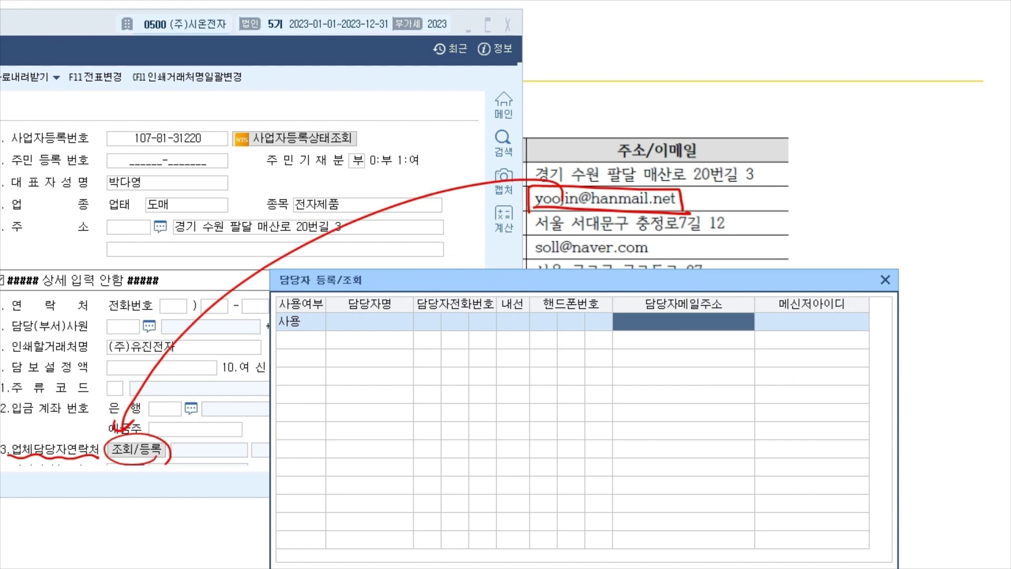
{"action": "key", "text": "Return"}
{"action": "left_click_drag", "start_coordinate": [527, 280], "coordinate": [509, 185]}
{"action": "left_click", "coordinate": [840, 485]}
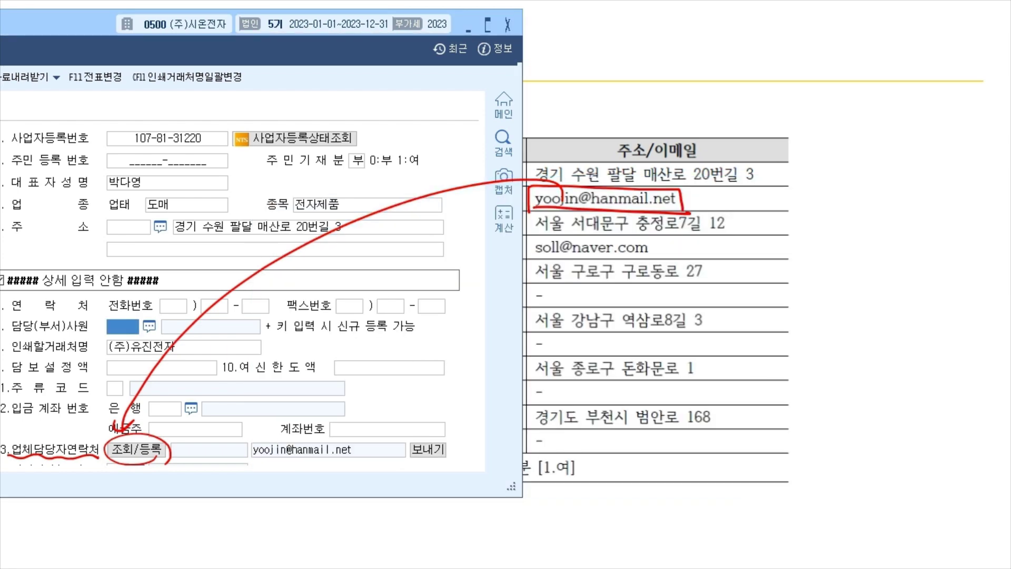
{"action": "key", "text": "Escape"}
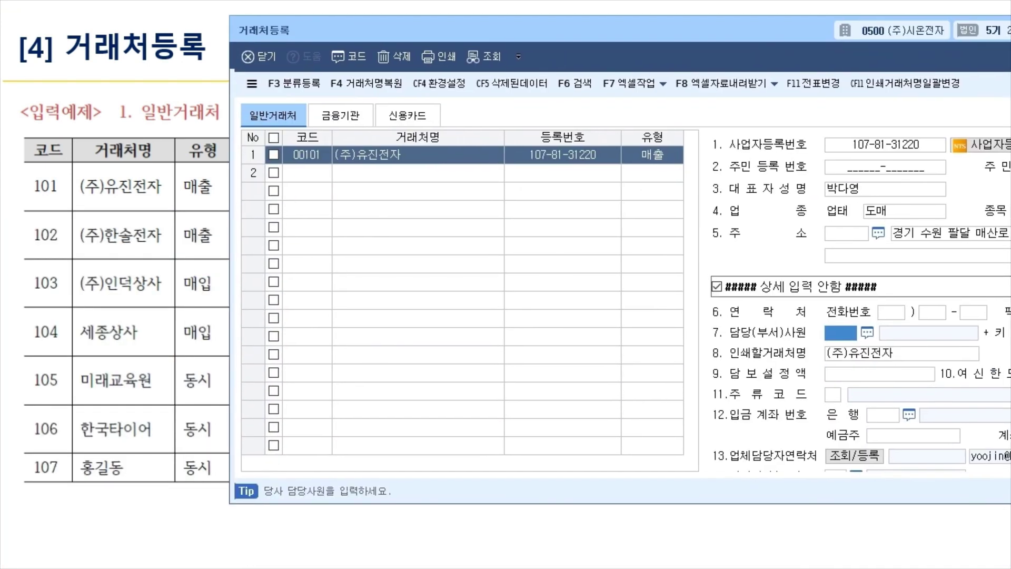
{"action": "left_click", "coordinate": [312, 176]}
{"action": "type", "text": "00102"}
{"action": "key", "text": "Return"}
{"action": "type", "text": "(주)"}
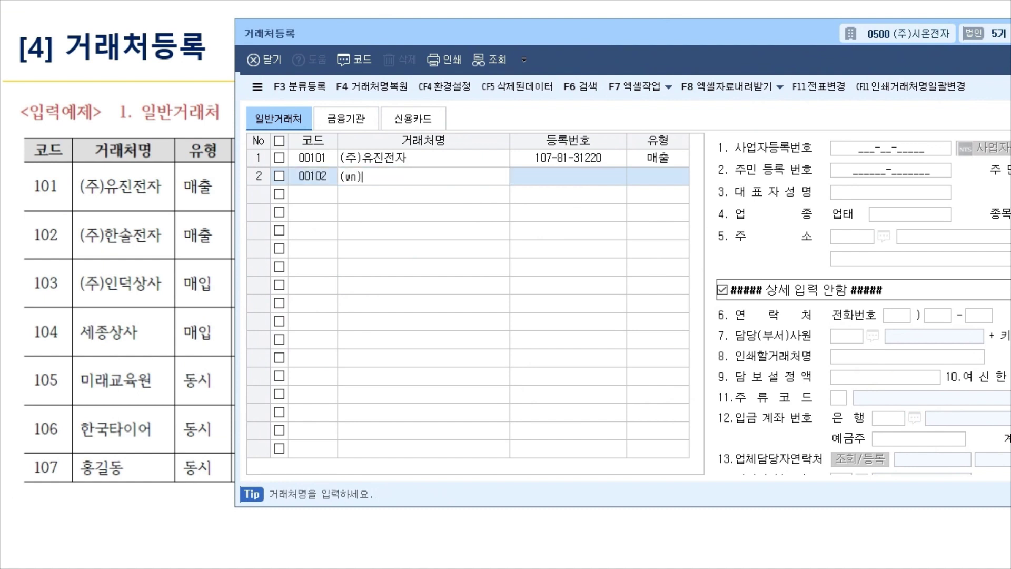
{"action": "type", "text": "한솔전자"}
{"action": "key", "text": "Return"}
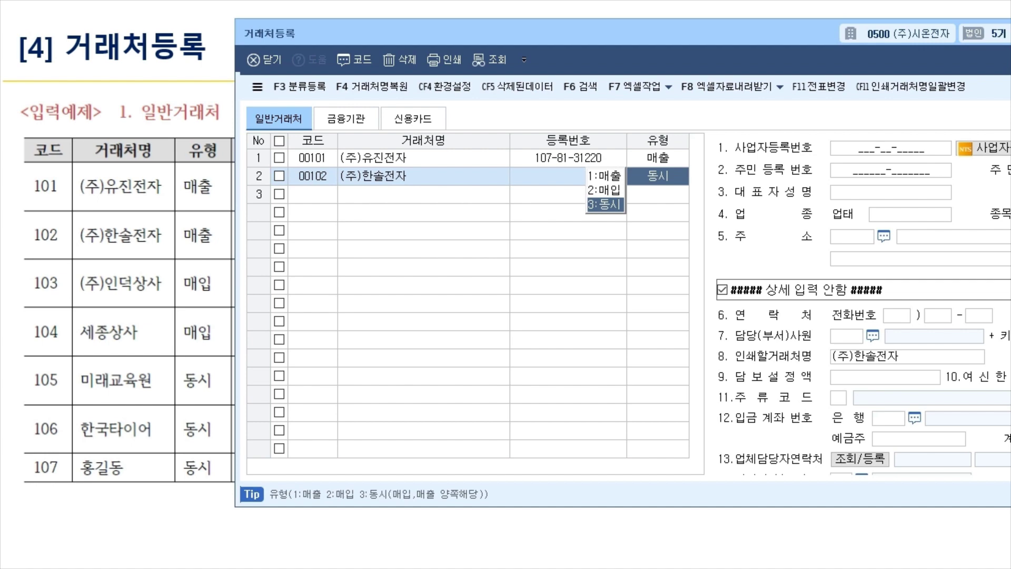
{"action": "key", "text": "1"}
{"action": "key", "text": "Return"}
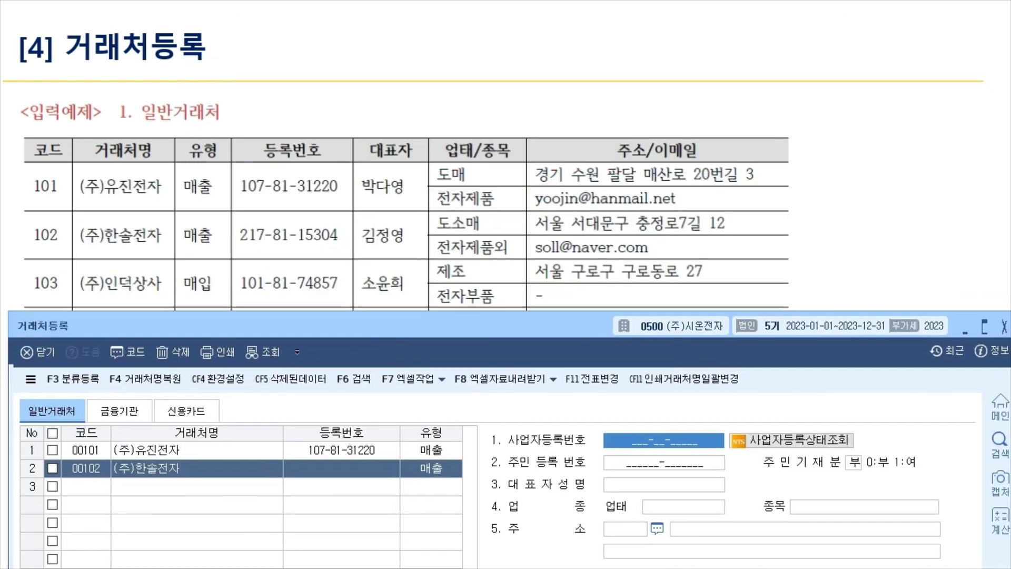
{"action": "type", "text": "217-__-_____"}
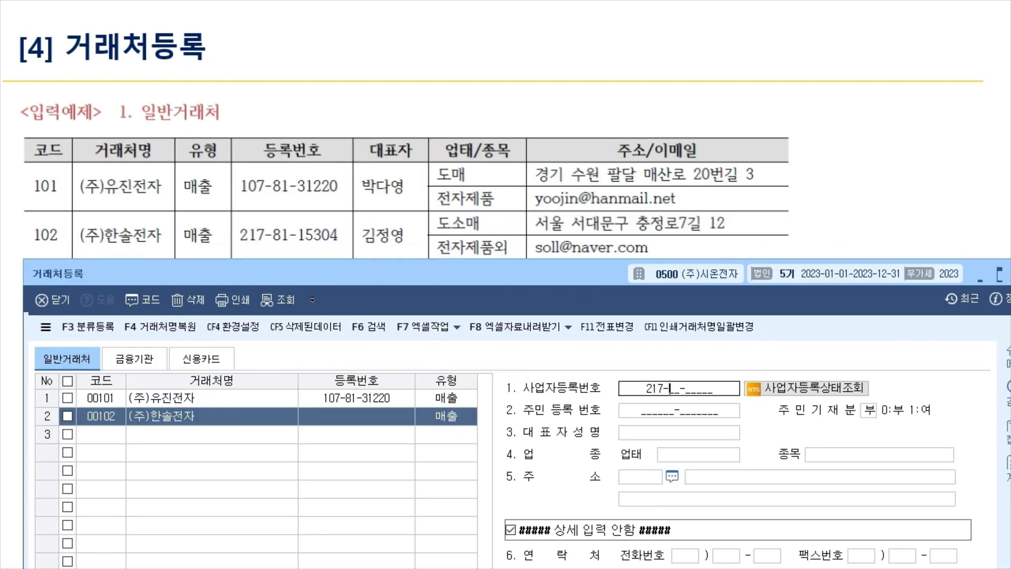
{"action": "key", "text": "BackSpace"}
{"action": "key", "text": "BackSpace"}
{"action": "key", "text": "Return"}
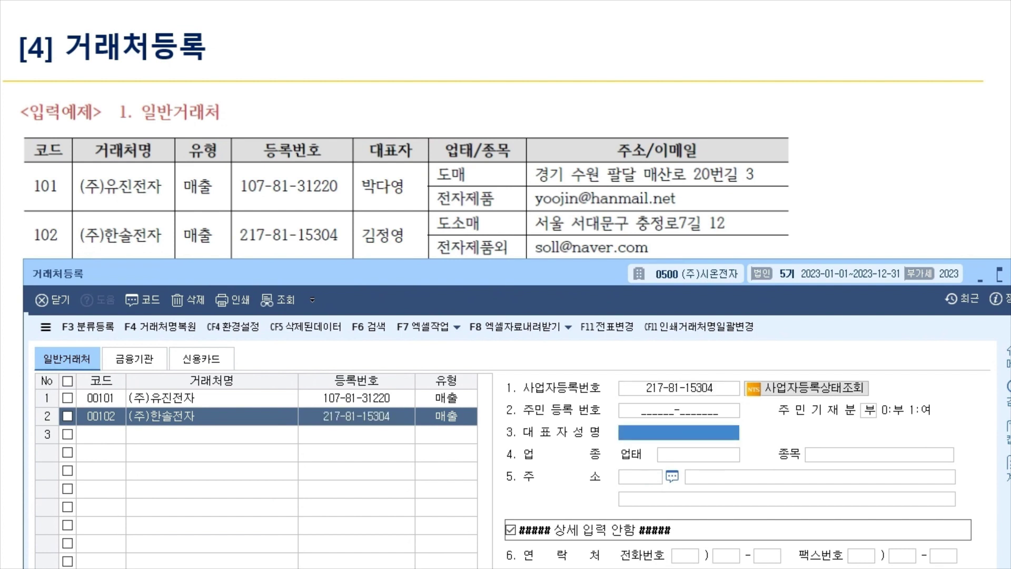
{"action": "key", "text": "Return"}
{"action": "key", "text": "Return"}
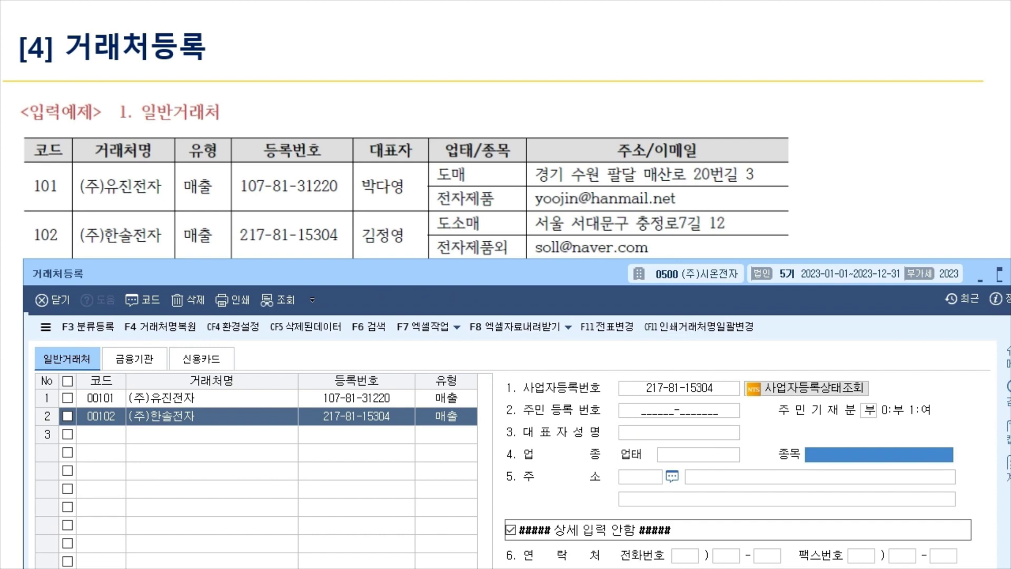
{"action": "key", "text": "Return"}
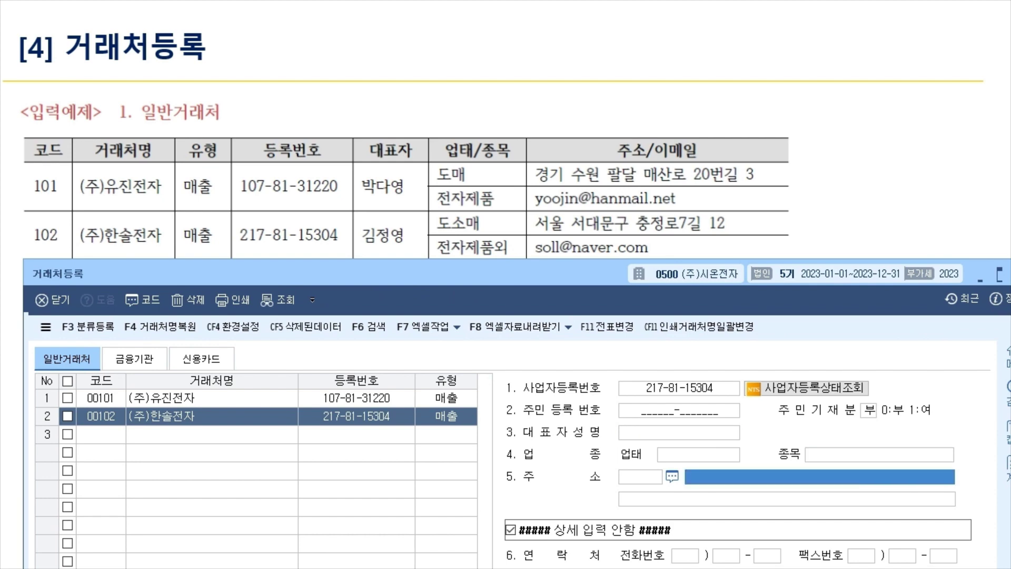
{"action": "key", "text": "Return"}
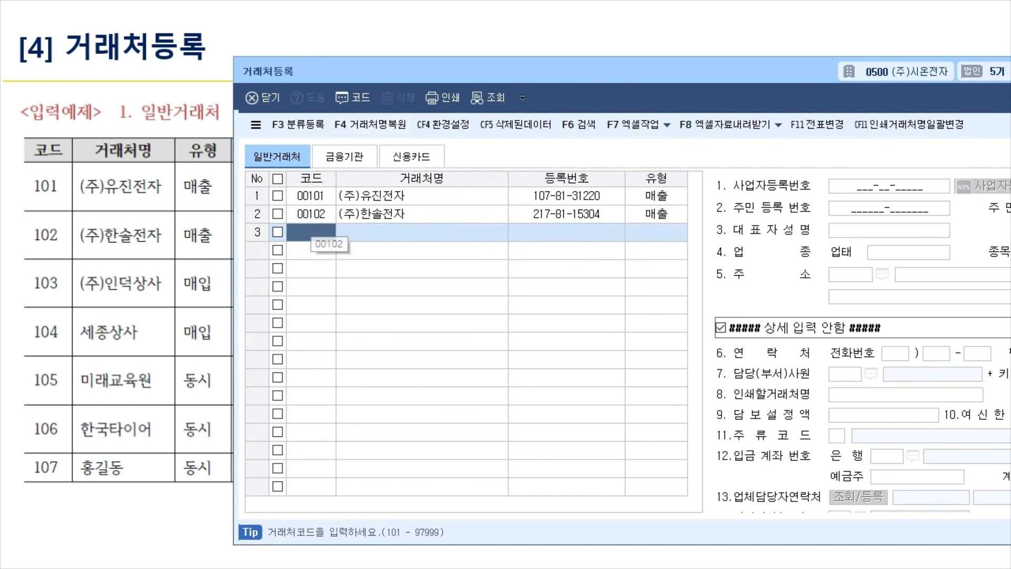
{"action": "type", "text": "103"}
{"action": "key", "text": "Return"}
{"action": "type", "text": "("}
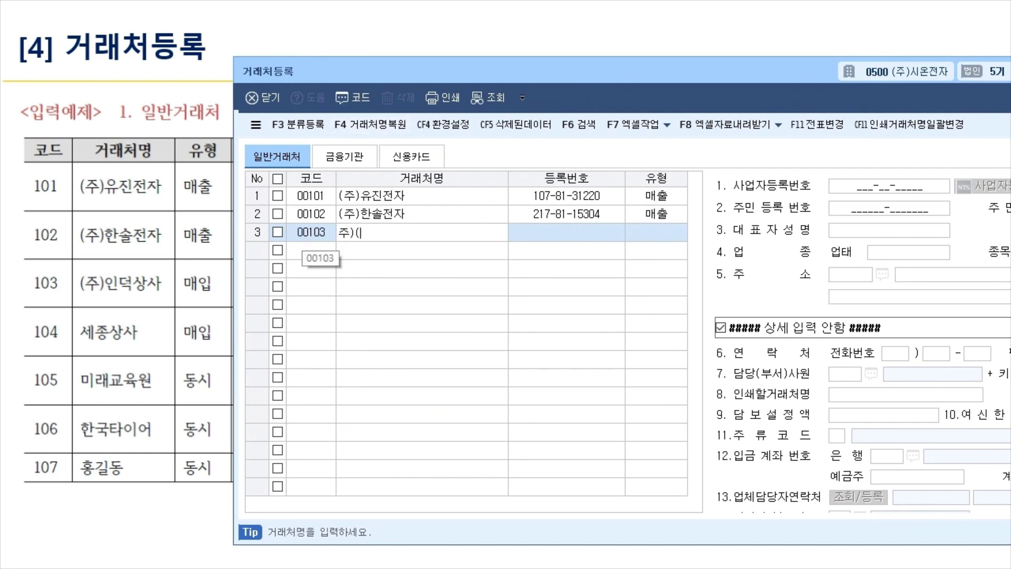
{"action": "type", "text": "주)인덕"}
{"action": "type", "text": "상사"}
{"action": "key", "text": "Return"}
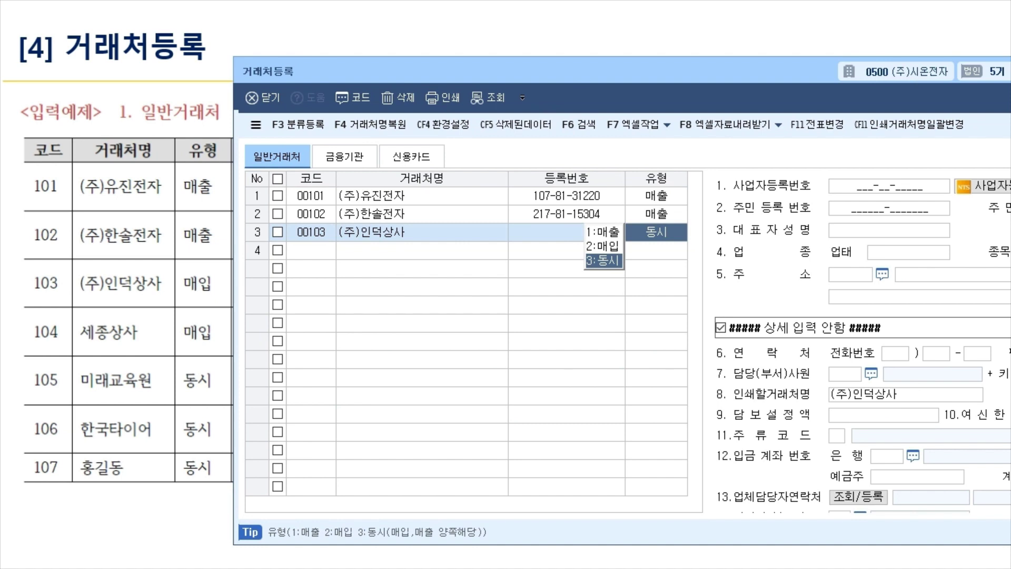
{"action": "key", "text": "Up"}
{"action": "key", "text": "Return"}
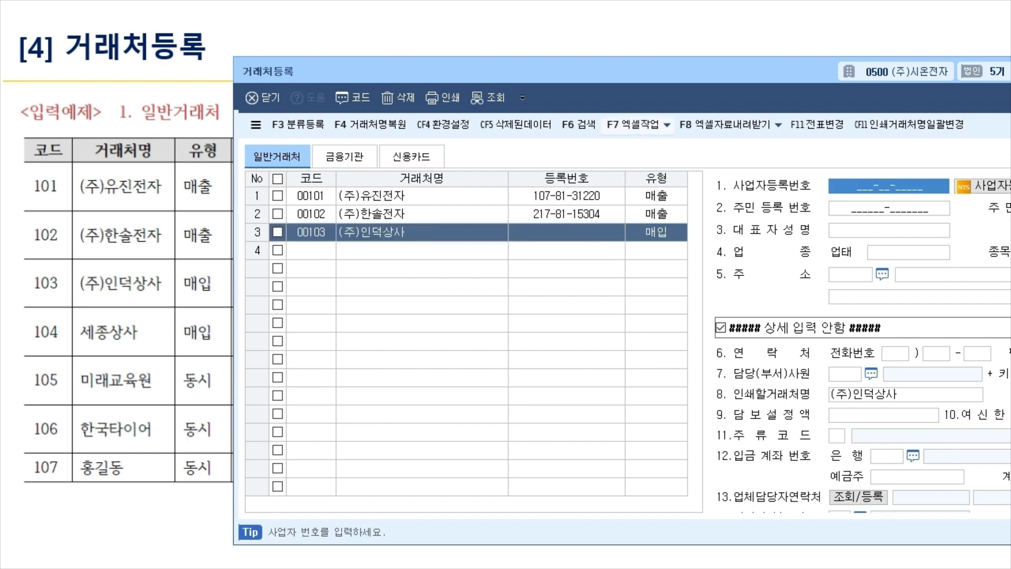
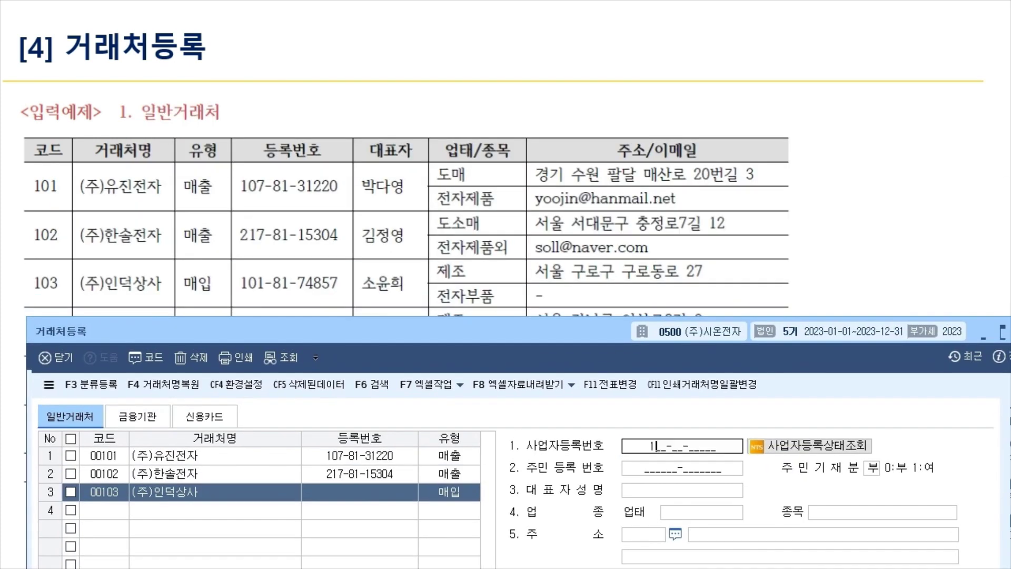
{"action": "key", "text": "Return"}
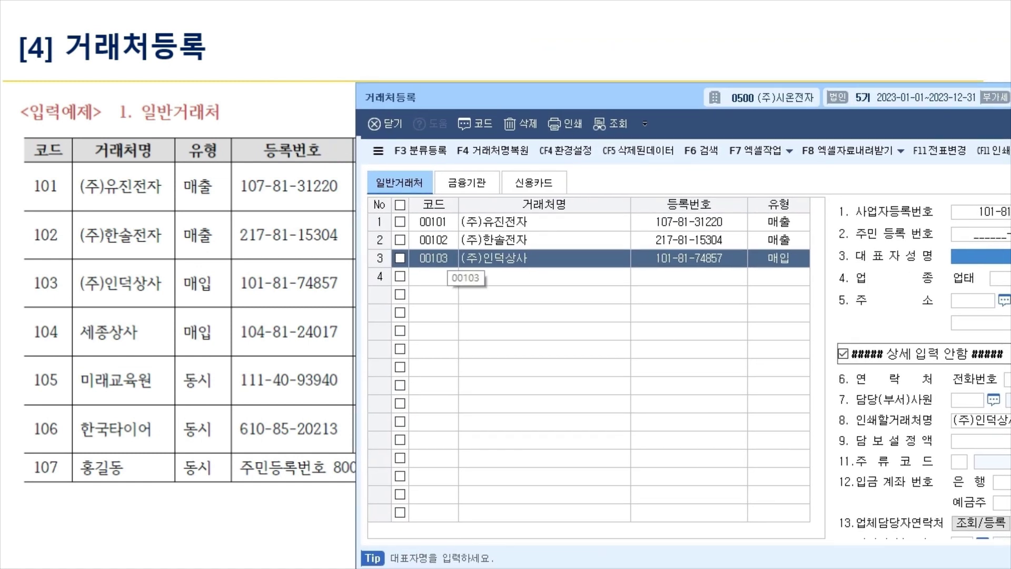
{"action": "left_click", "coordinate": [434, 276]}
{"action": "type", "text": "104"}
{"action": "key", "text": "Return"}
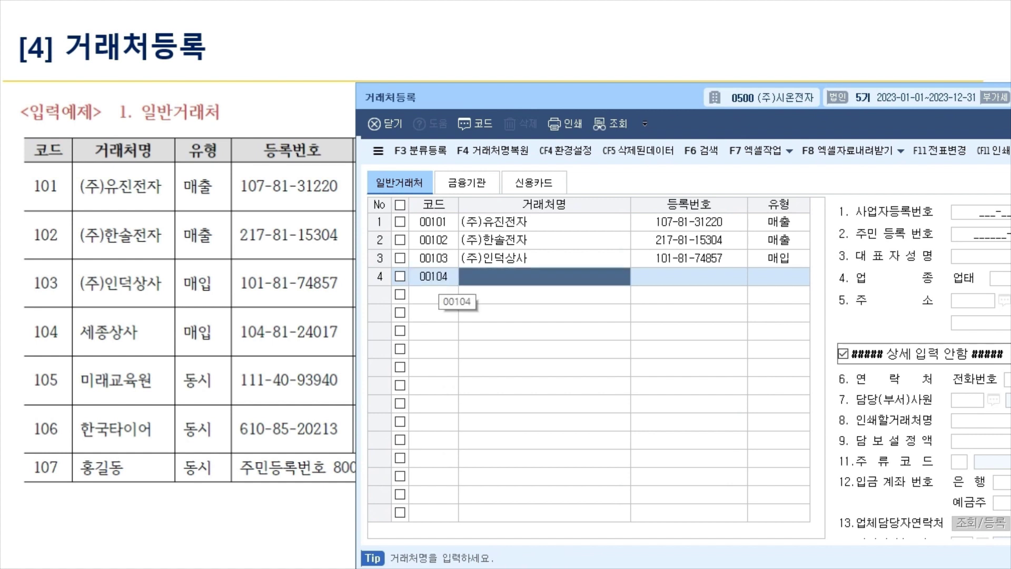
{"action": "type", "text": "세ㅈ종상사"}
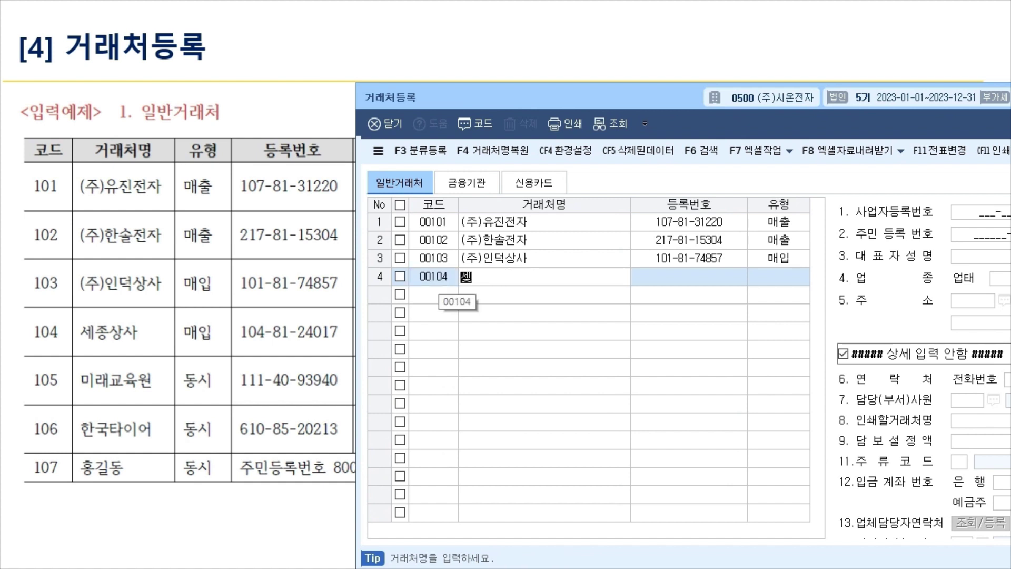
{"action": "key", "text": "Return"}
{"action": "key", "text": "Return"}
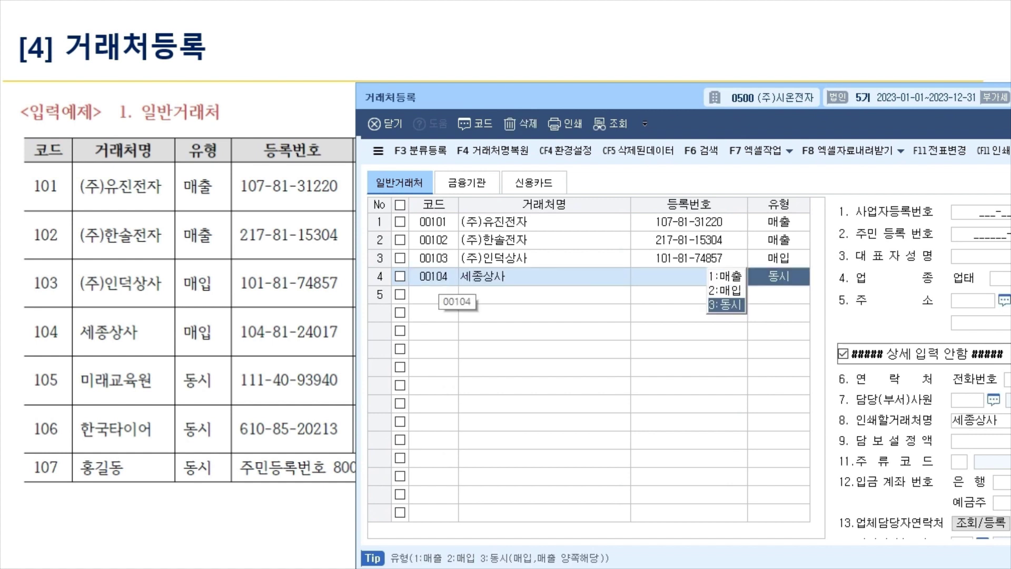
{"action": "key", "text": "2"}
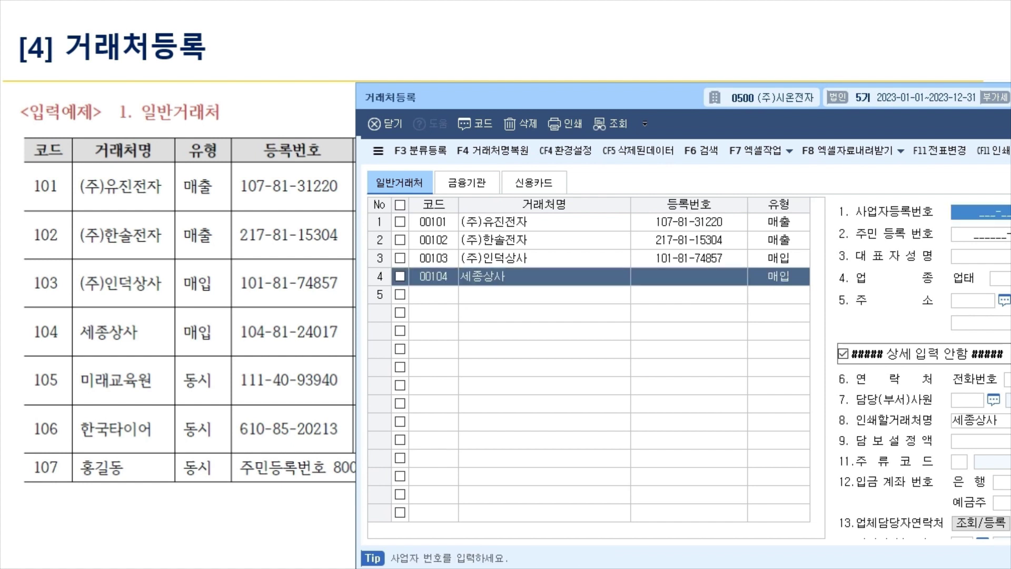
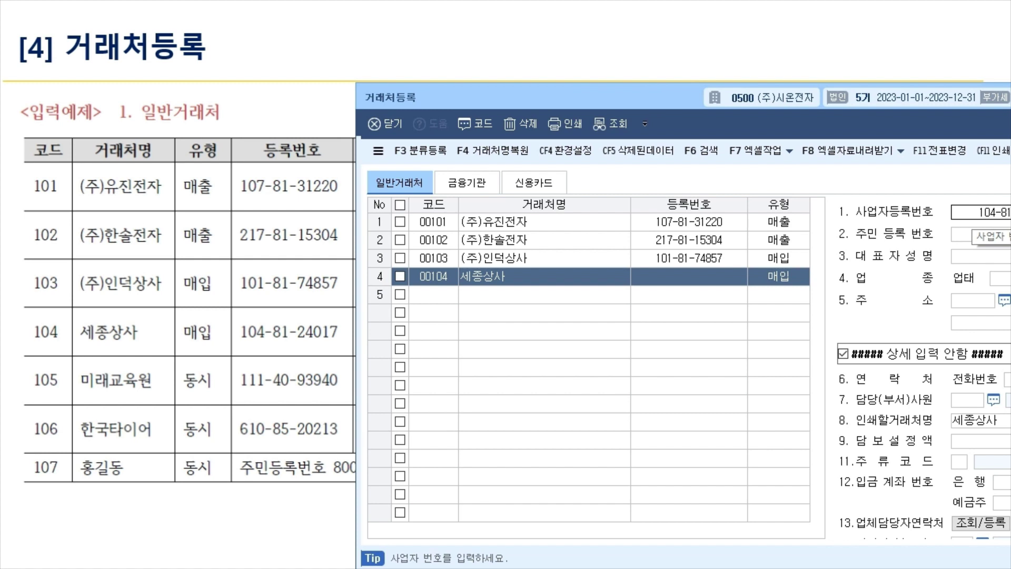
{"action": "key", "text": "Return"}
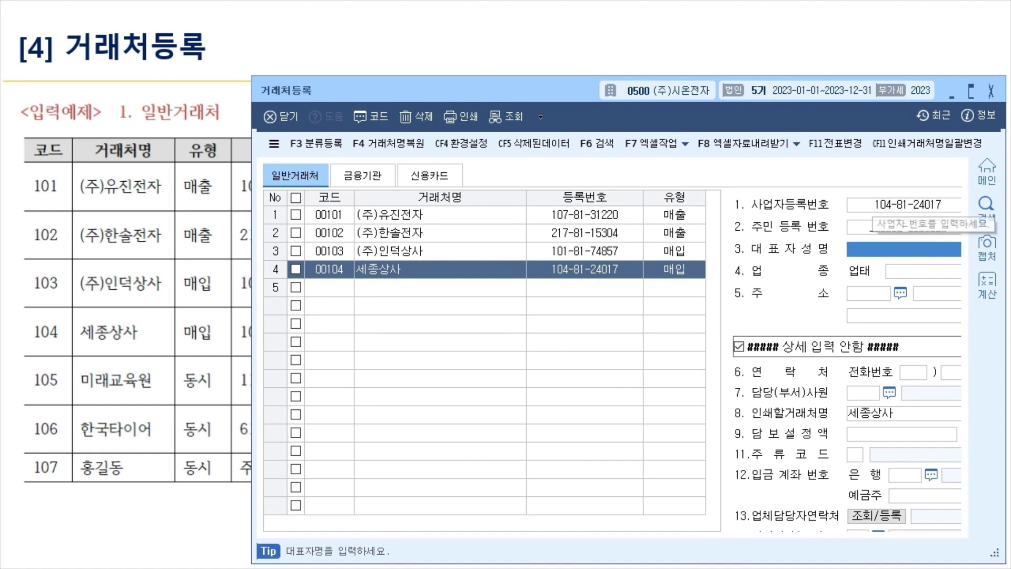
{"action": "left_click", "coordinate": [329, 287]}
{"action": "type", "text": "105"}
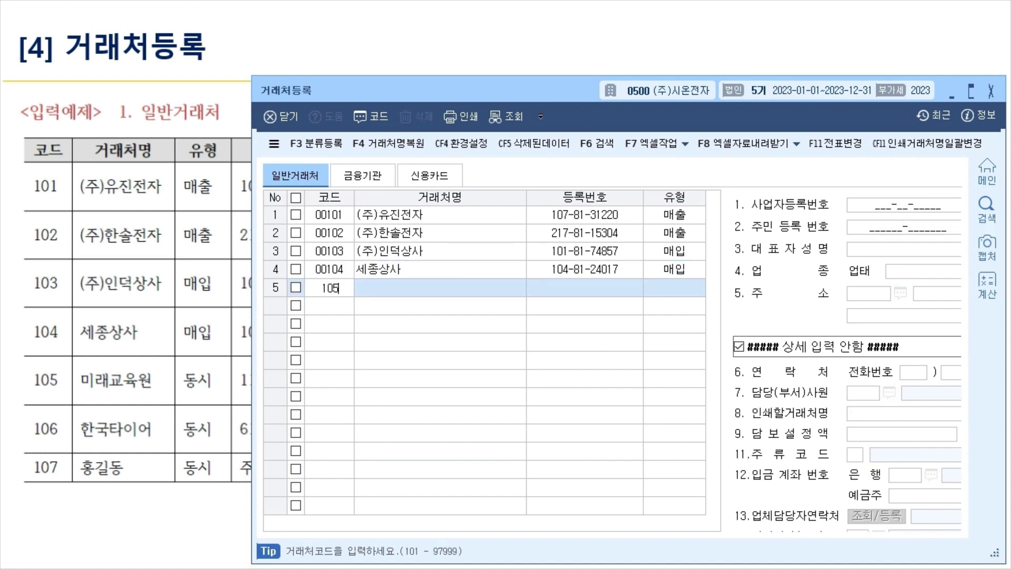
{"action": "key", "text": "Return"}
{"action": "type", "text": "미래교"}
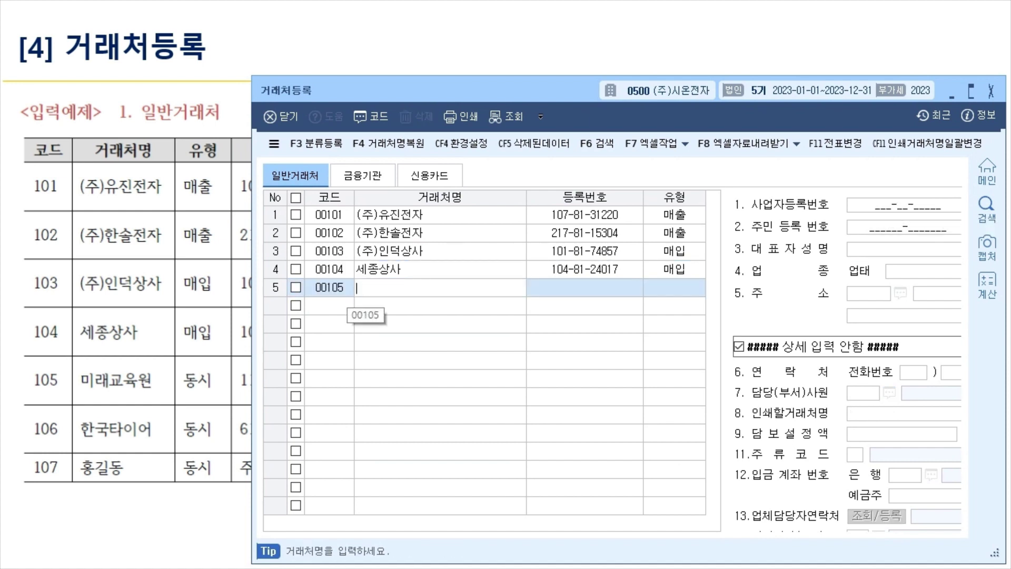
{"action": "type", "text": "육원"}
{"action": "key", "text": "Return"}
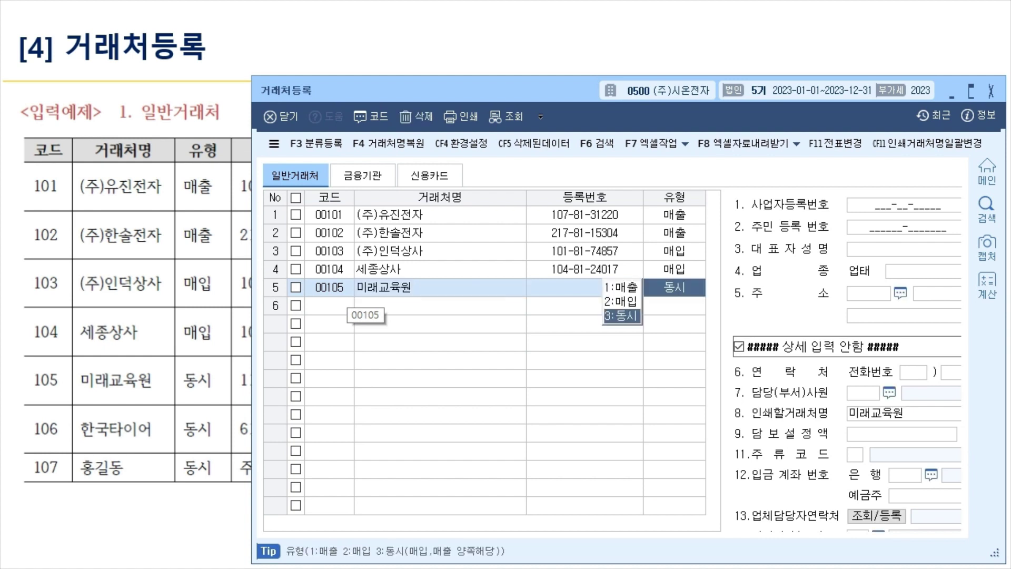
{"action": "key", "text": "Return"}
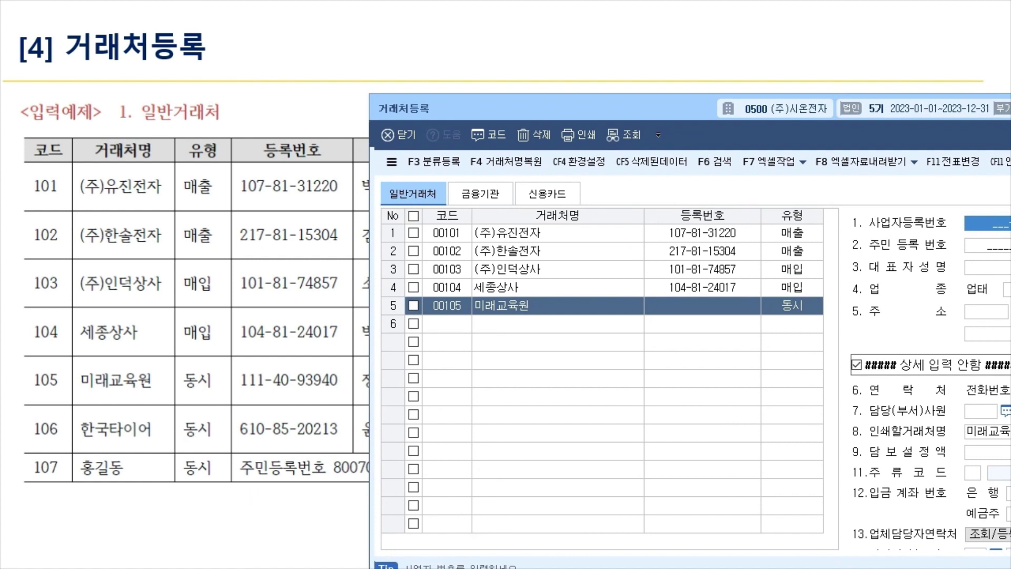
{"action": "type", "text": "111-"}
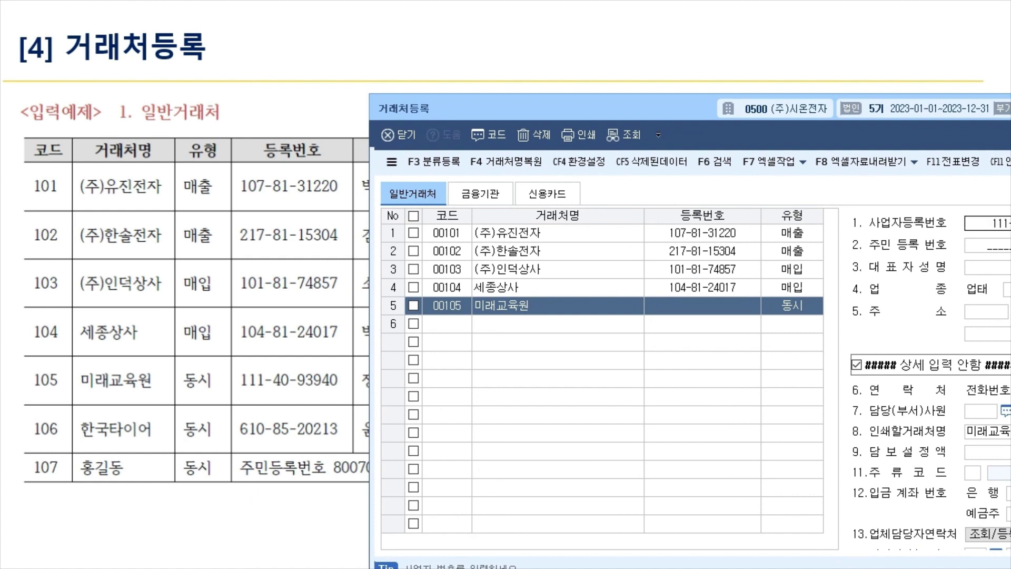
{"action": "key", "text": "Return"}
{"action": "left_click", "coordinate": [447, 323]}
{"action": "type", "text": "106"}
{"action": "key", "text": "Return"}
{"action": "type", "text": "홍국타이어"}
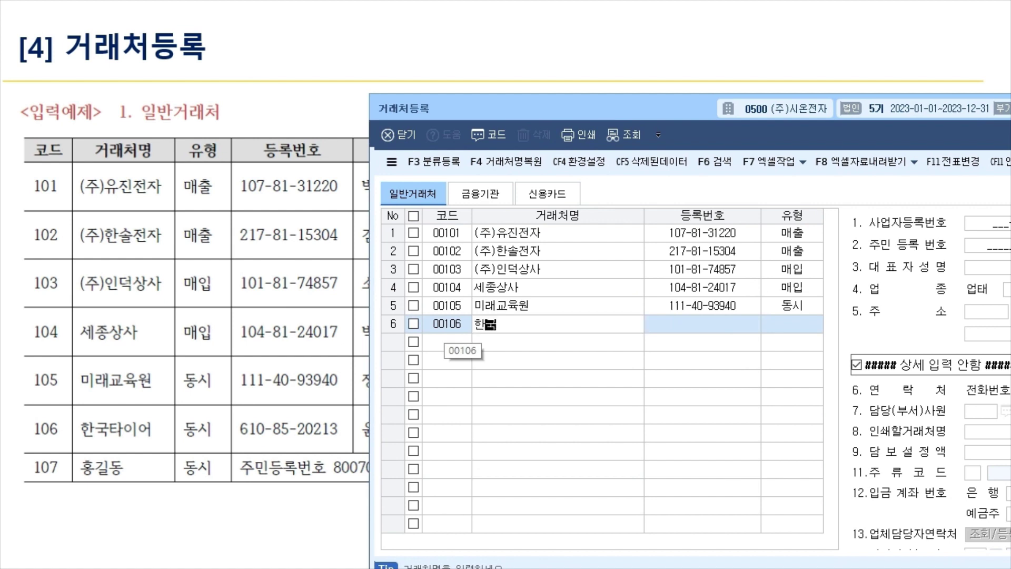
{"action": "key", "text": "Return"}
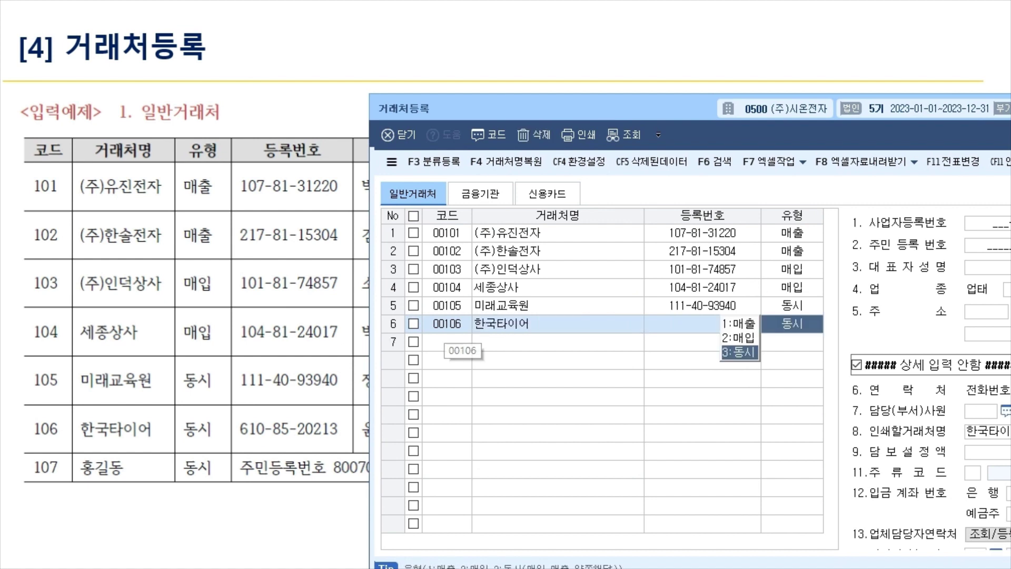
{"action": "key", "text": "Return"}
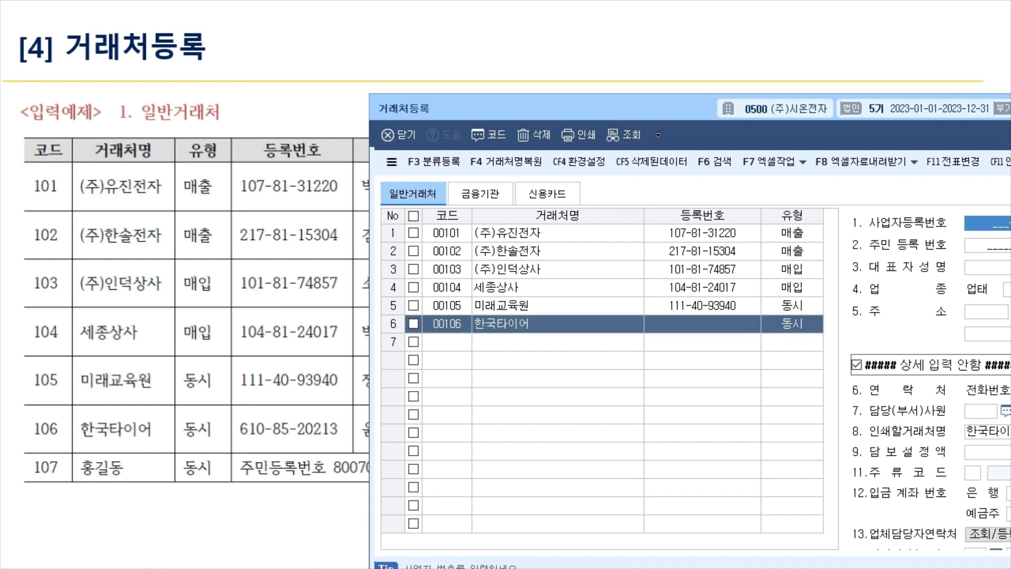
{"action": "type", "text": "610-"}
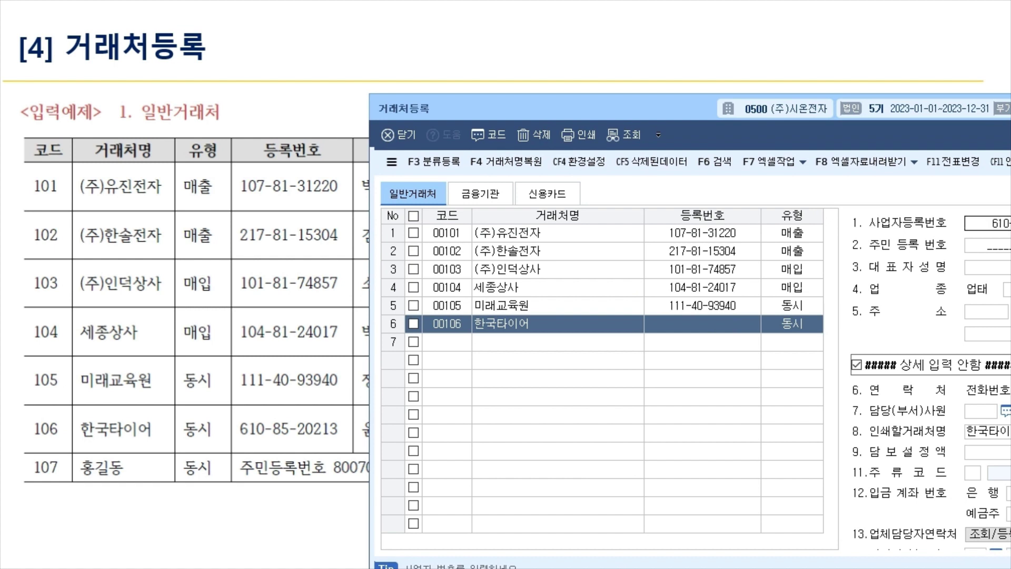
{"action": "key", "text": "Return"}
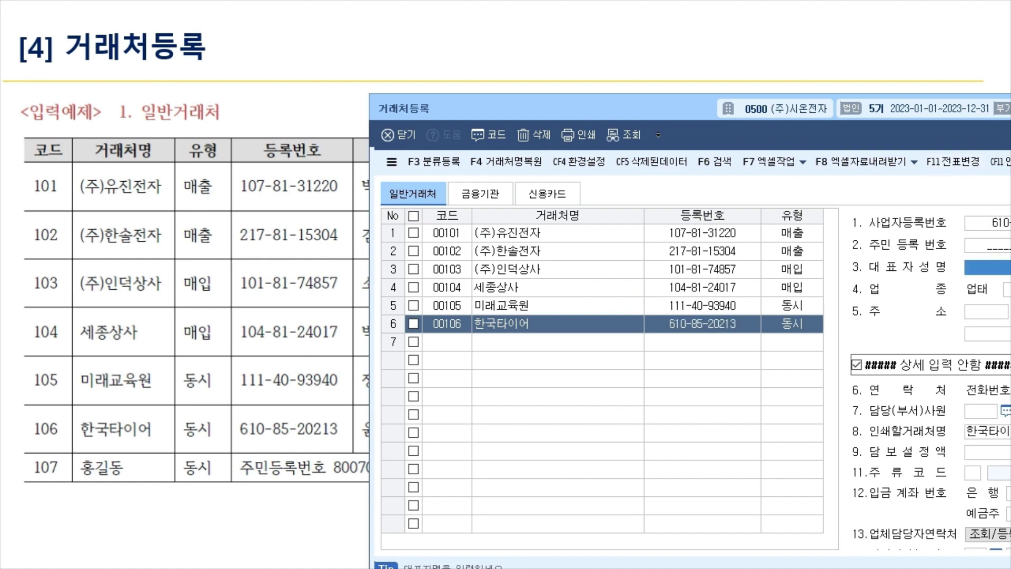
Add individual customer 00107 with the person's name and type 동시.
{"action": "left_click", "coordinate": [448, 342]}
{"action": "type", "text": "107"}
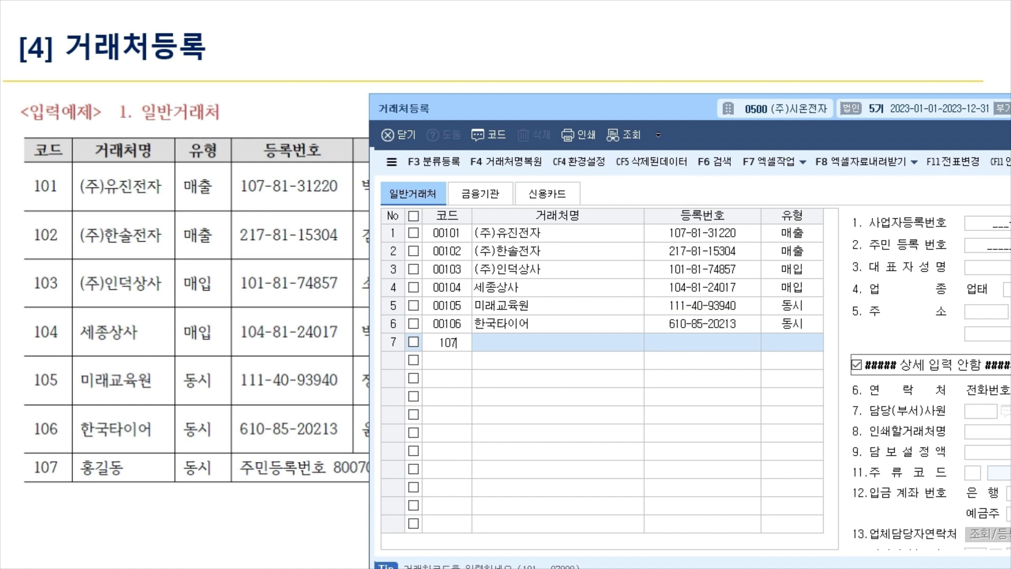
{"action": "key", "text": "Return"}
{"action": "type", "text": "홍길동"}
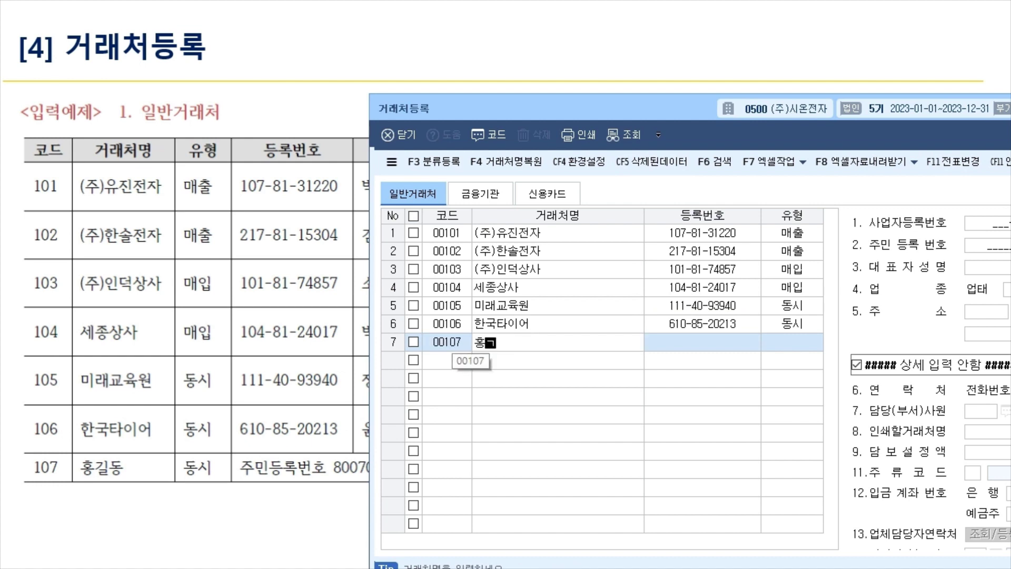
{"action": "key", "text": "Return"}
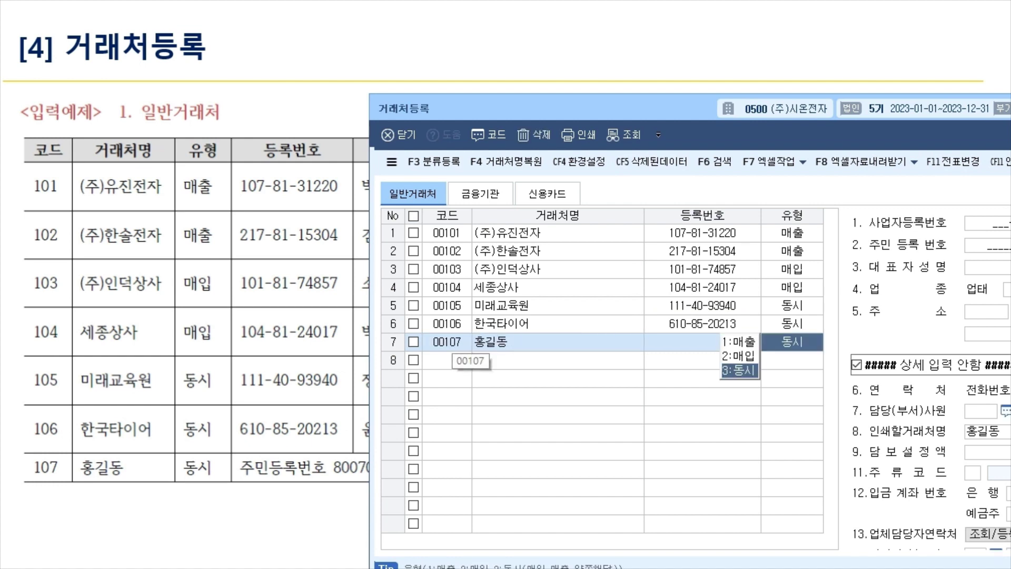
{"action": "key", "text": "Return"}
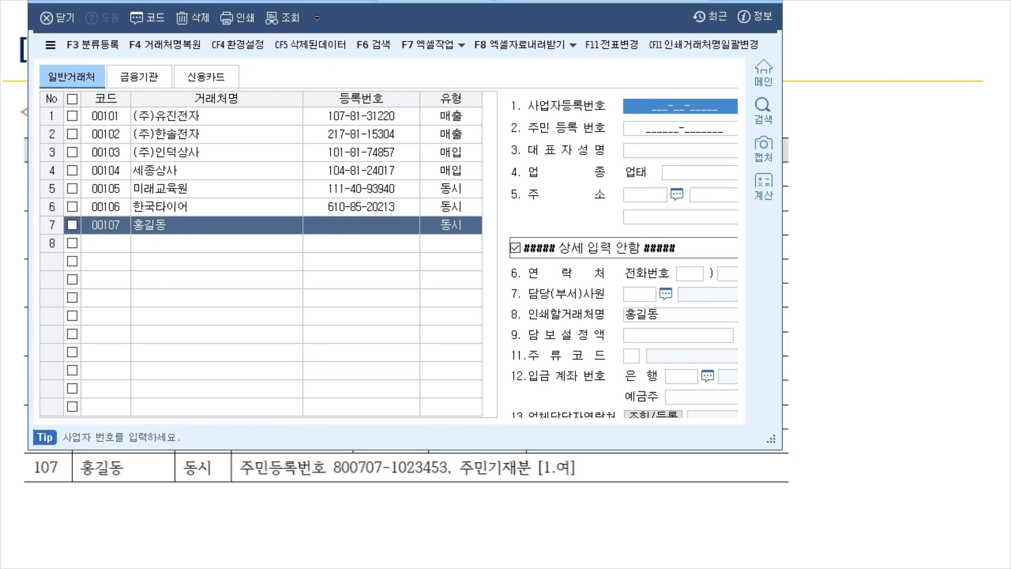
Enter customer 00107's resident registration number with 주민기재분 set to 여.
{"action": "left_click", "coordinate": [680, 129]}
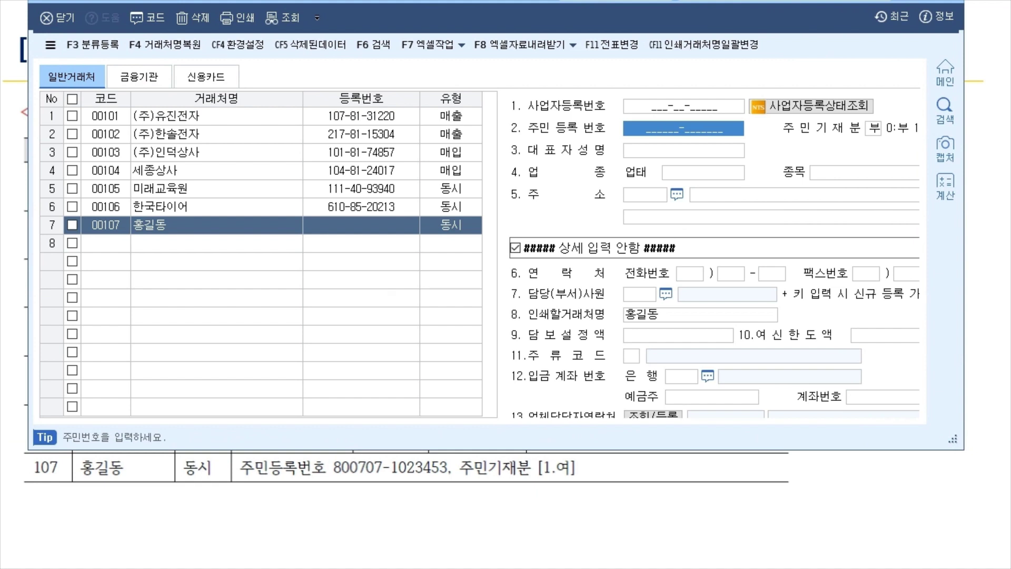
{"action": "type", "text": "800"}
{"action": "key", "text": "BackSpace"}
{"action": "key", "text": "BackSpace"}
{"action": "key", "text": "BackSpace"}
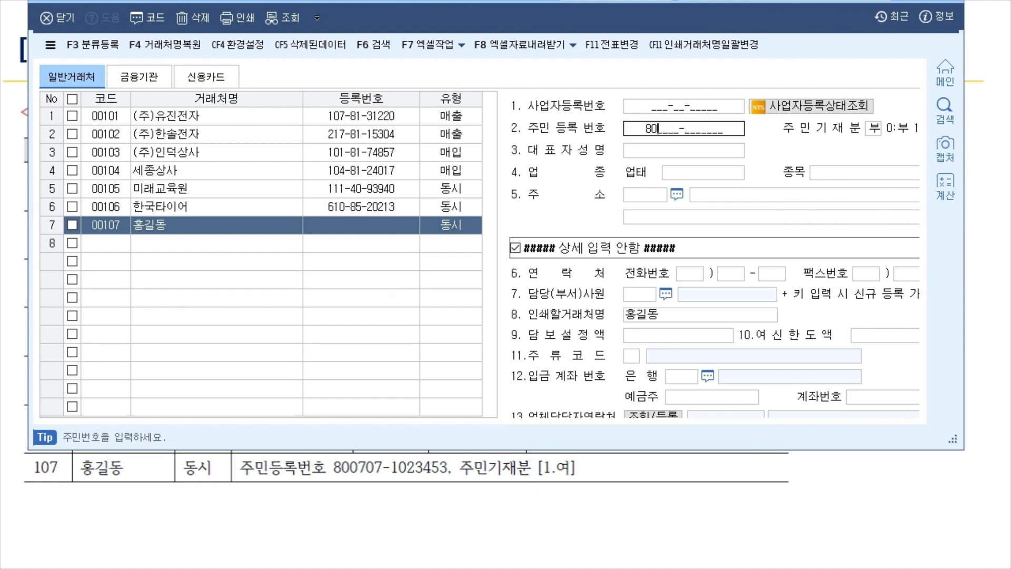
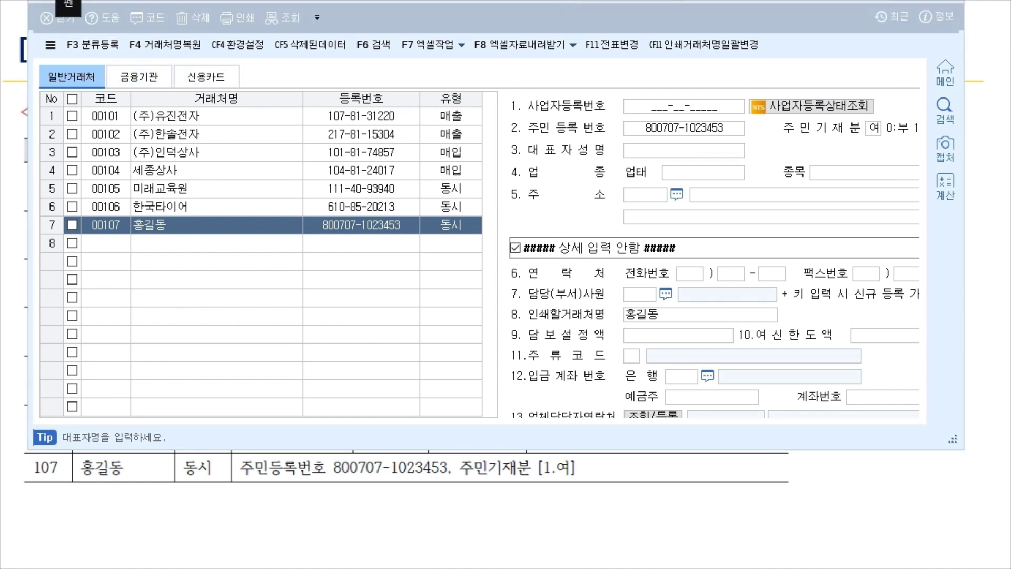
{"action": "left_click_drag", "start_coordinate": [890, 119], "coordinate": [895, 133]}
{"action": "left_click_drag", "start_coordinate": [777, 133], "coordinate": [877, 132]}
{"action": "mouse_move", "coordinate": [816, 143]}
{"action": "left_mouse_down"}
{"action": "mouse_move", "coordinate": [819, 156]}
{"action": "mouse_move", "coordinate": [836, 156]}
{"action": "mouse_move", "coordinate": [846, 141]}
{"action": "mouse_move", "coordinate": [871, 142]}
{"action": "left_mouse_up"}
{"action": "left_click_drag", "start_coordinate": [863, 149], "coordinate": [879, 150]}
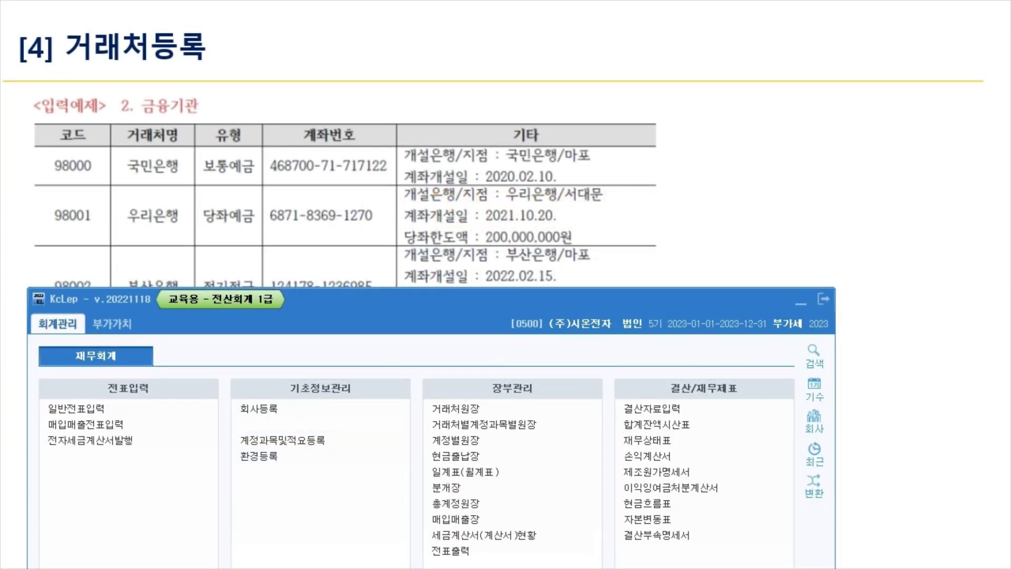
Register bank 98000 국민은행 under 금융기관 as 보통예금 with its account number.
{"action": "left_click", "coordinate": [263, 424]}
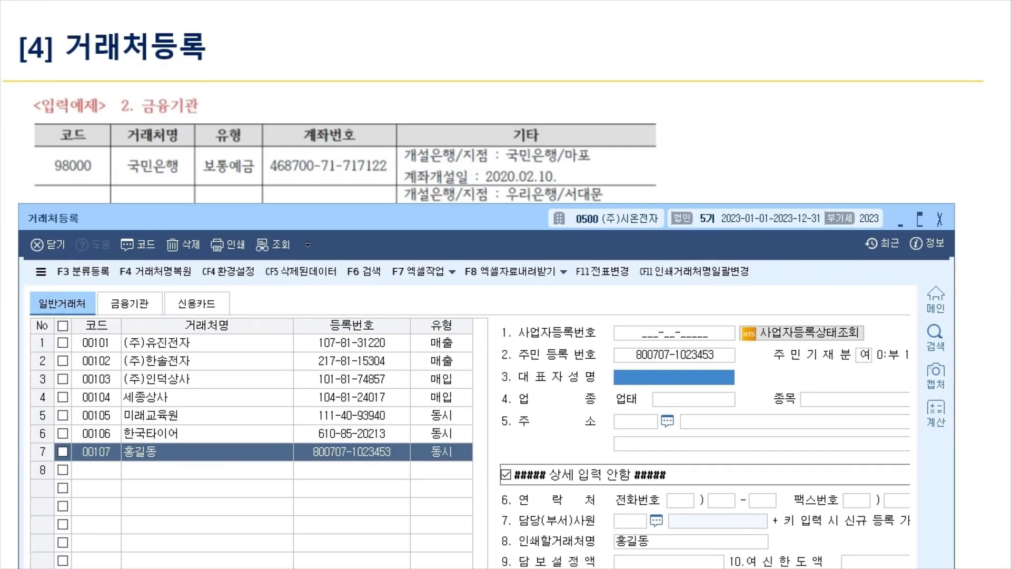
{"action": "left_click", "coordinate": [147, 127]}
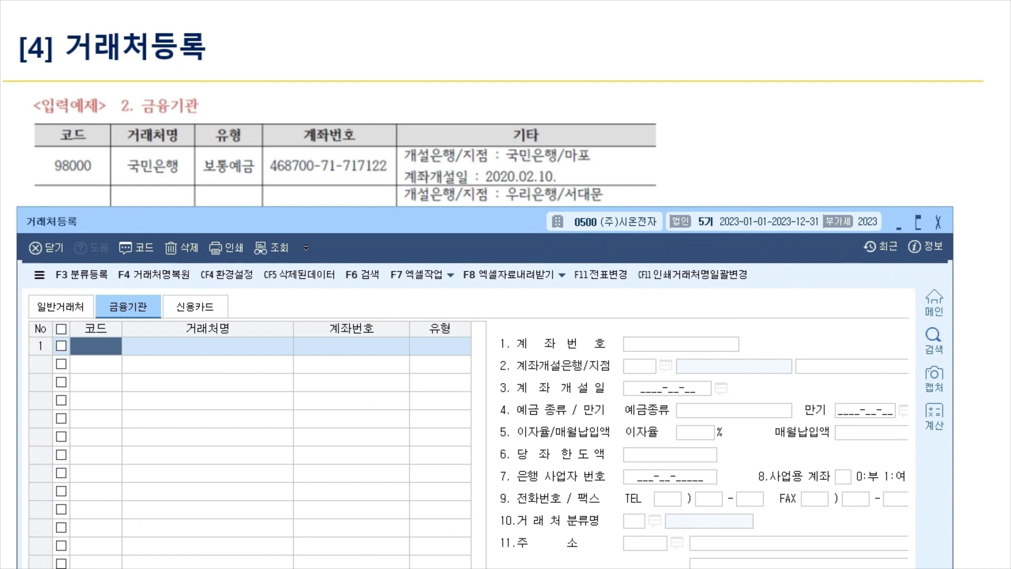
{"action": "type", "text": "98000"}
{"action": "key", "text": "Return"}
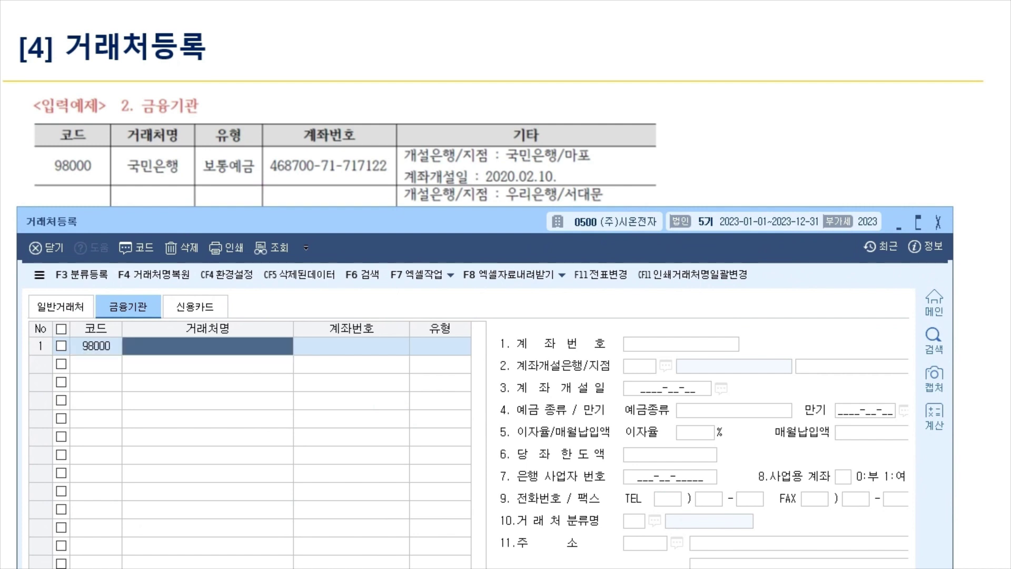
{"action": "type", "text": "국민은행"}
{"action": "key", "text": "Return"}
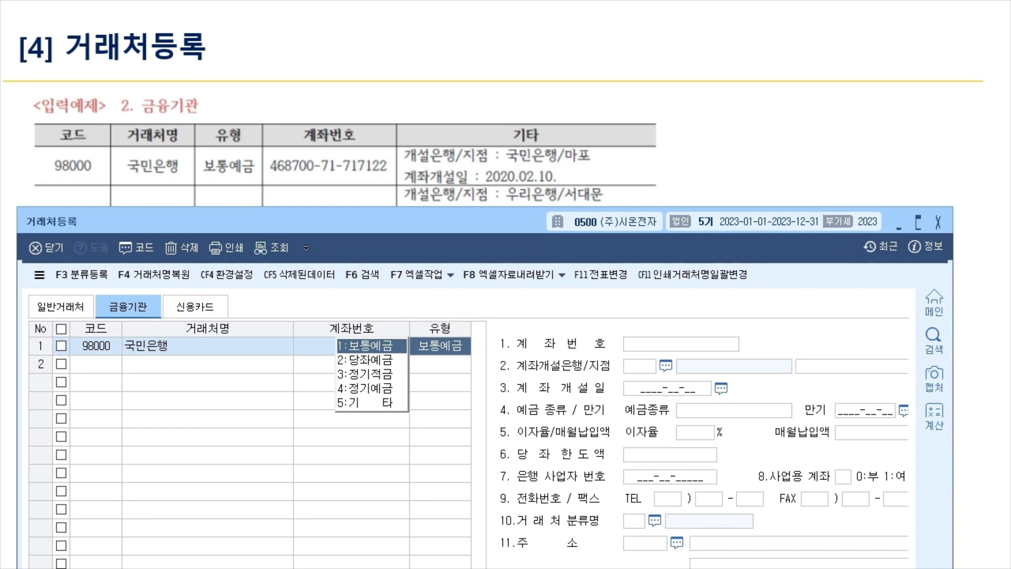
{"action": "key", "text": "Return"}
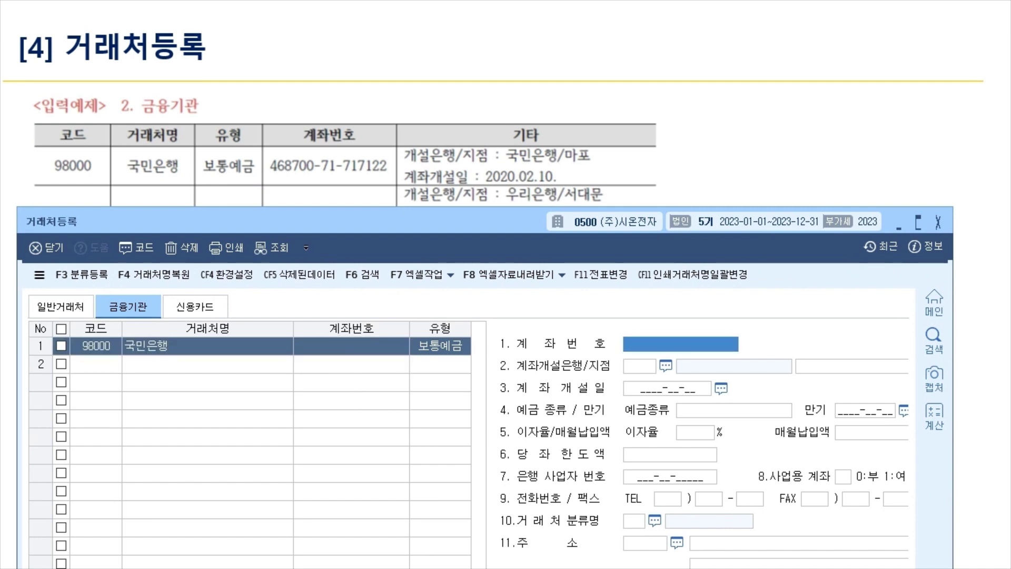
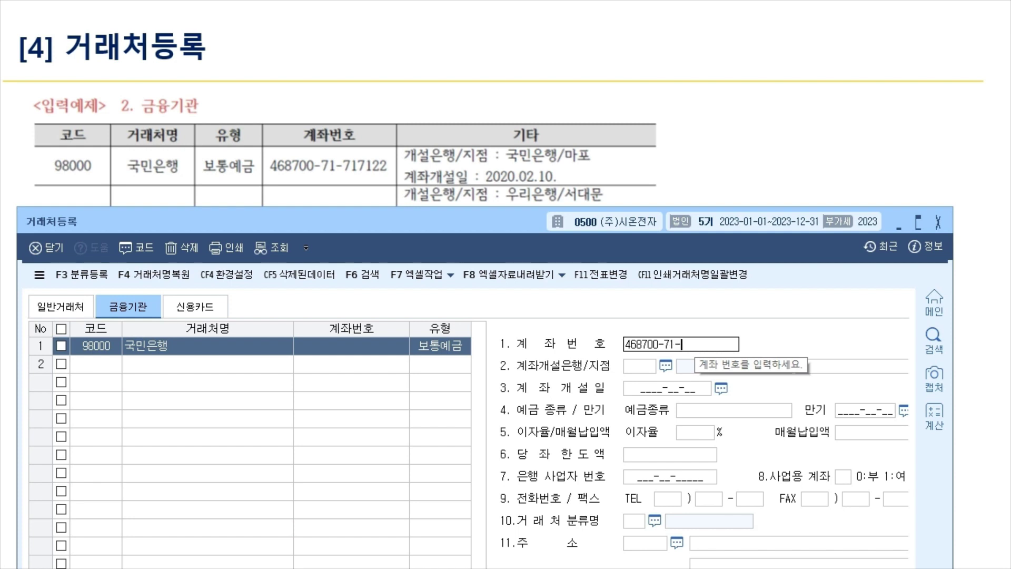
{"action": "key", "text": "Return"}
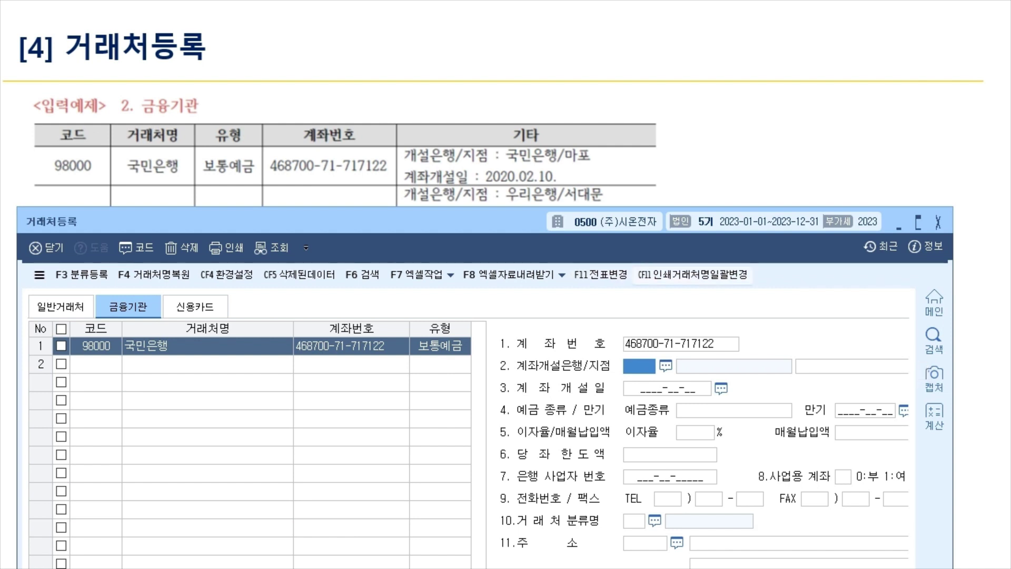
Set opening bank 004 국민은행, branch 마포 and opening date 2020-02-10.
{"action": "key", "text": "F2"}
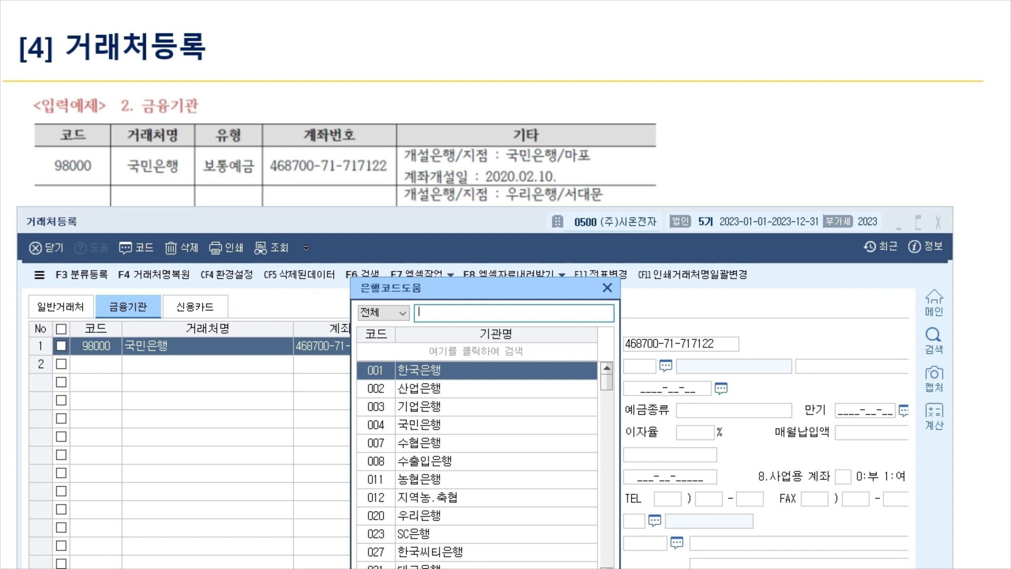
{"action": "left_click", "coordinate": [419, 424]}
{"action": "key", "text": "Return"}
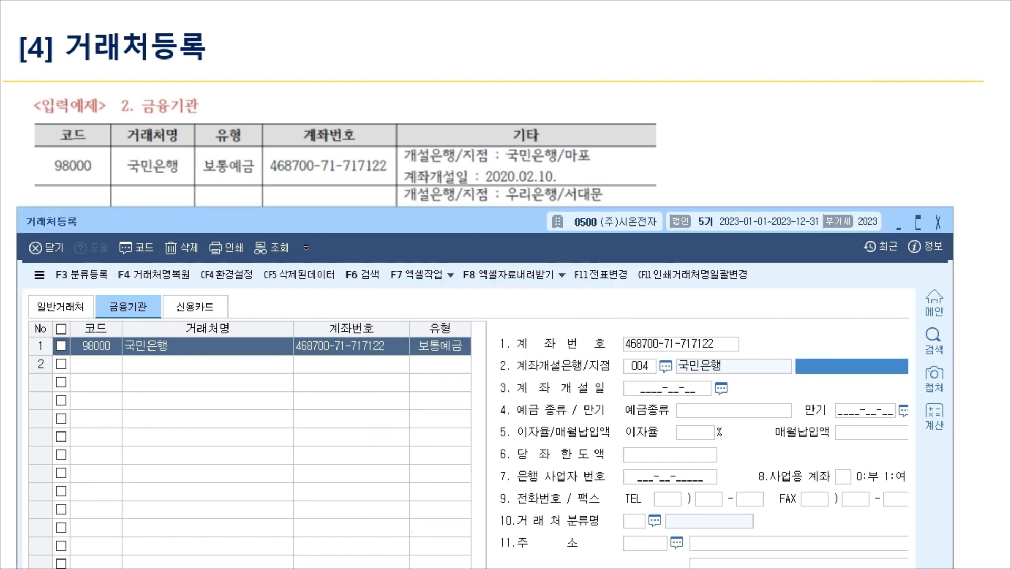
{"action": "type", "text": "마포"}
{"action": "key", "text": "Return"}
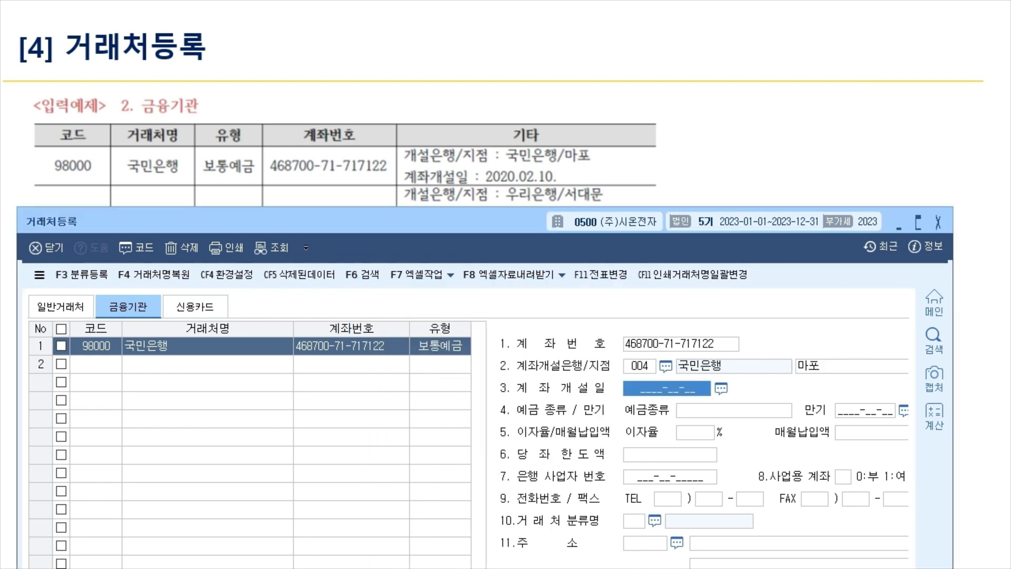
{"action": "type", "text": "2020-"}
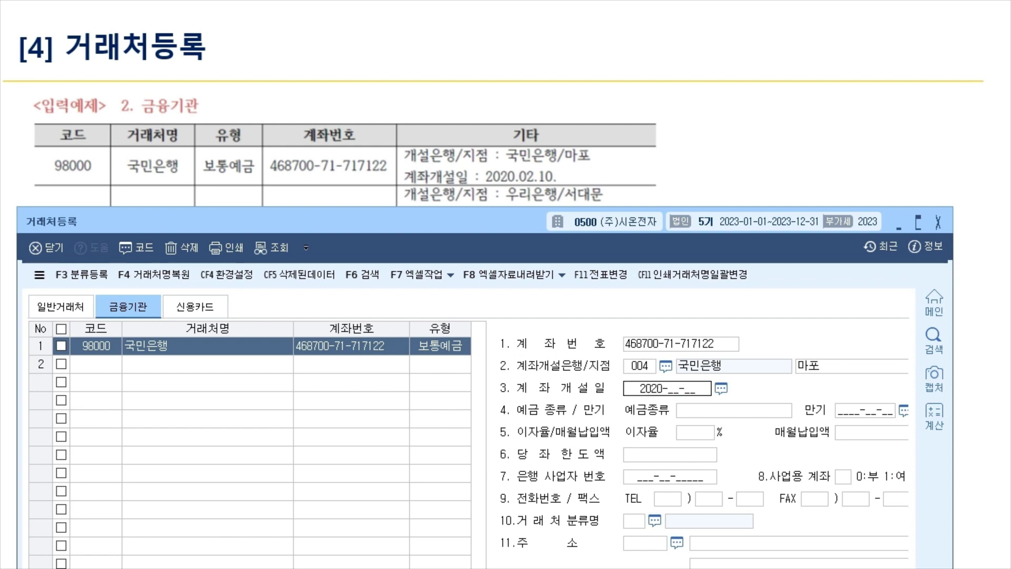
{"action": "type", "text": "02-10"}
{"action": "key", "text": "Return"}
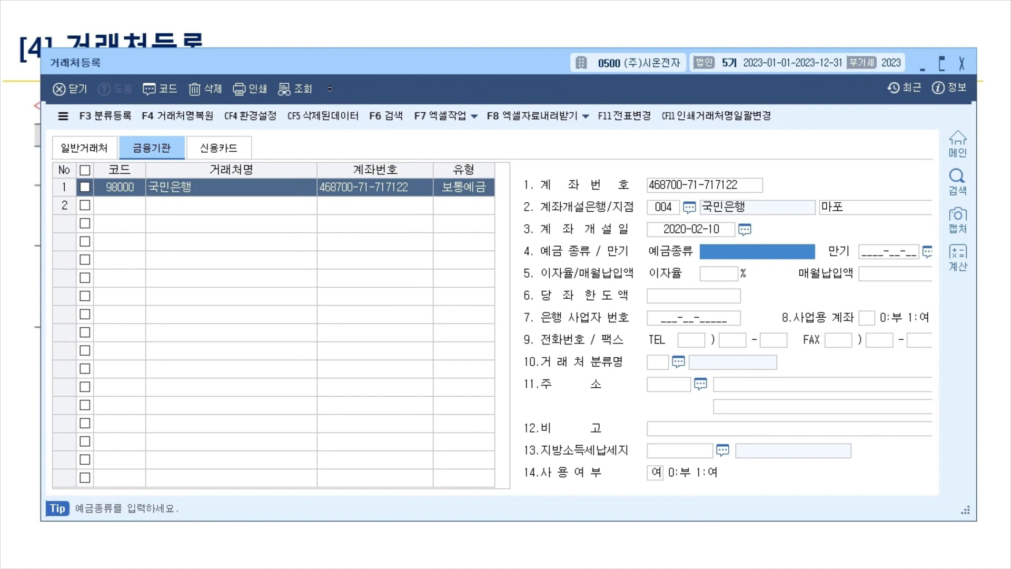
{"action": "left_click", "coordinate": [718, 274]}
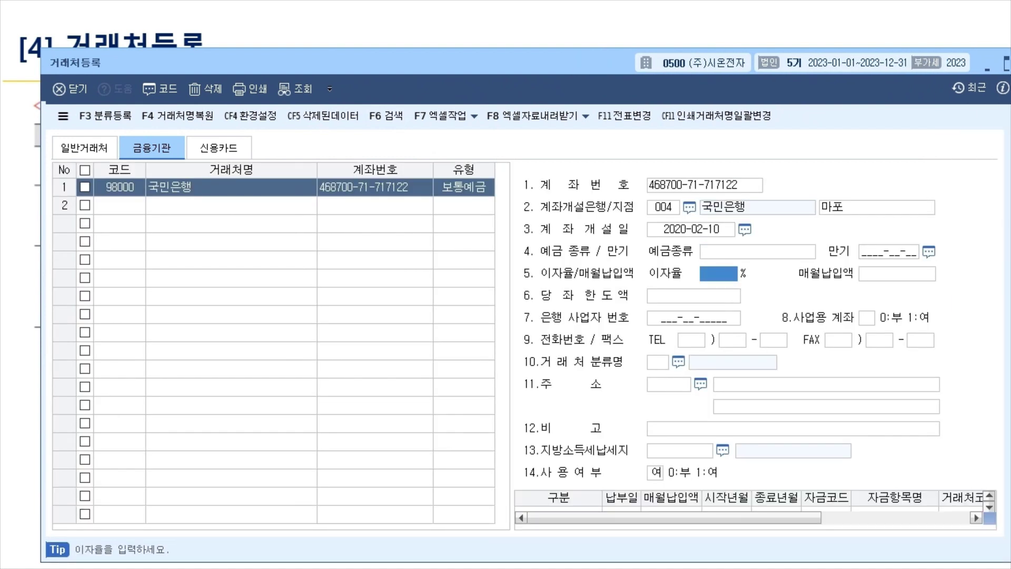
{"action": "left_click", "coordinate": [693, 296]}
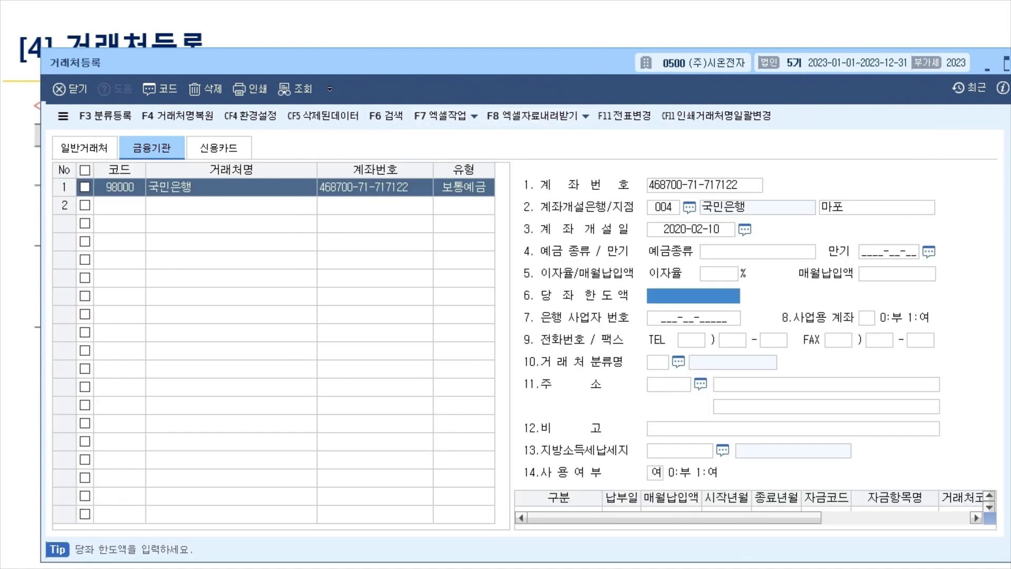